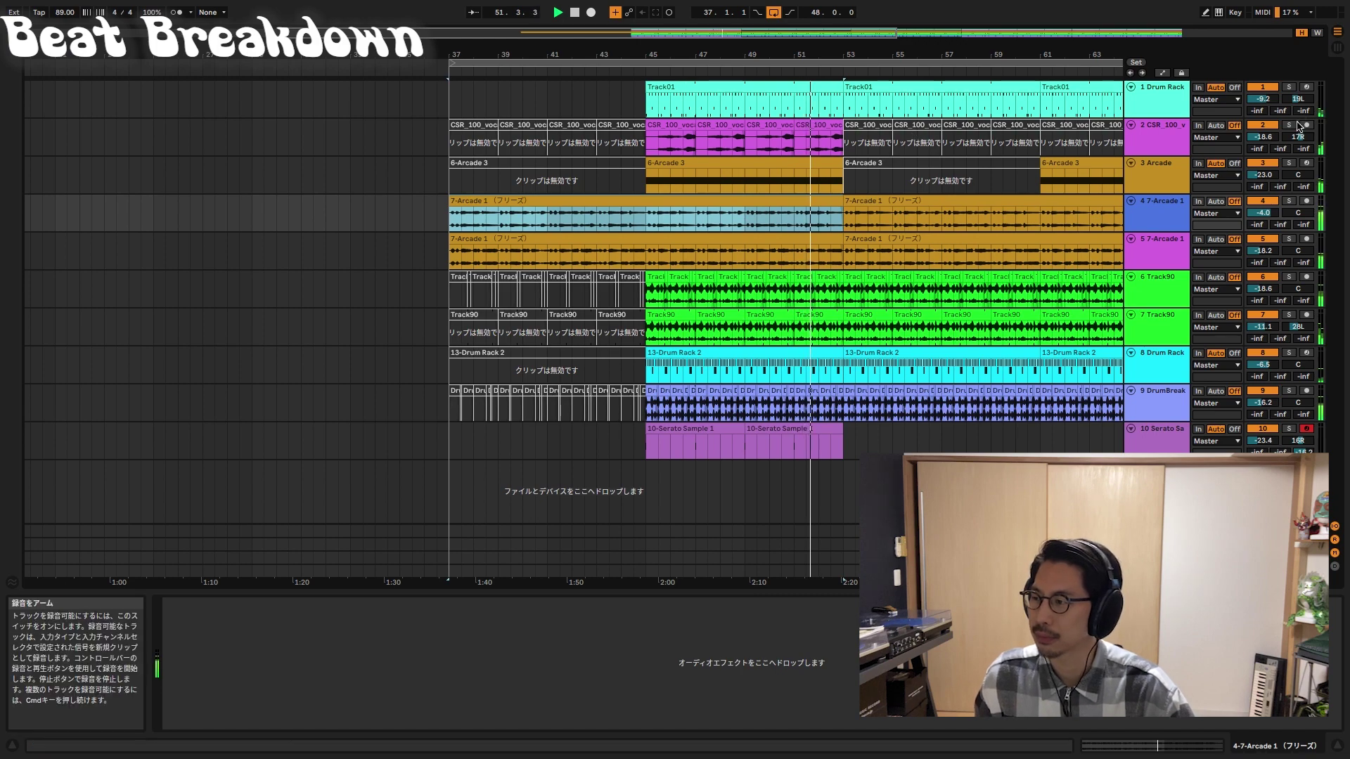
- Set the playback start to bar 45 and audition the two Track90 tracks in solo, tracks 6 and 7
left_click_drag(908, 54, 908, 86)
left_click_drag(741, 71, 740, 55)
key("space")
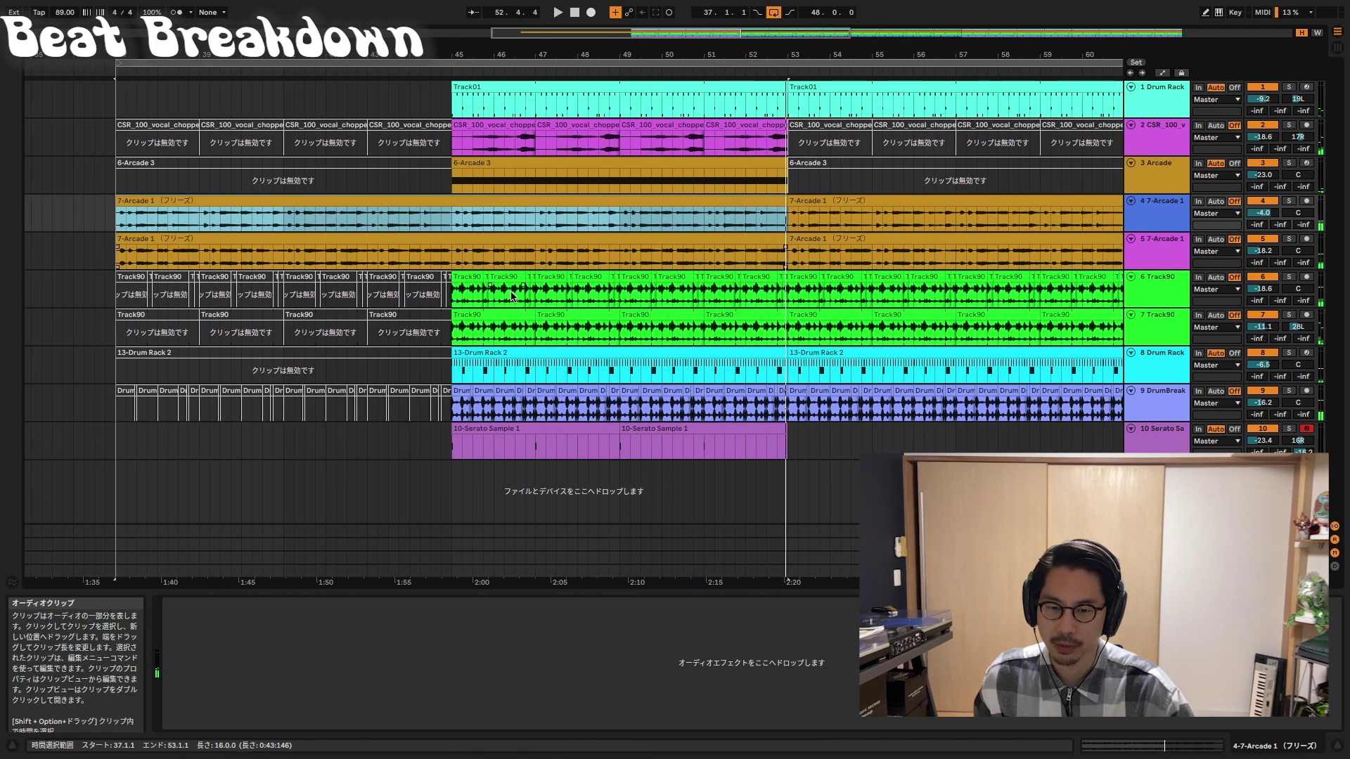
left_click(453, 304)
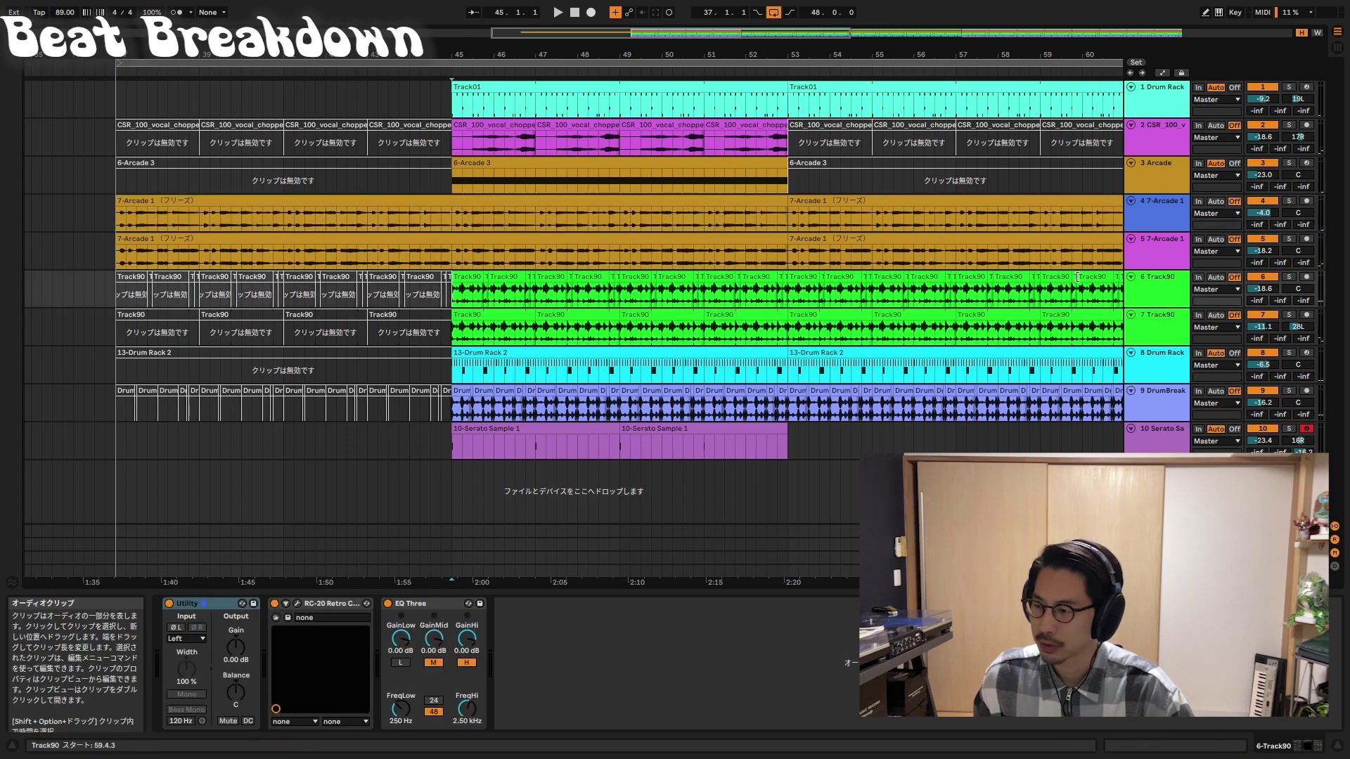
left_click(1289, 277)
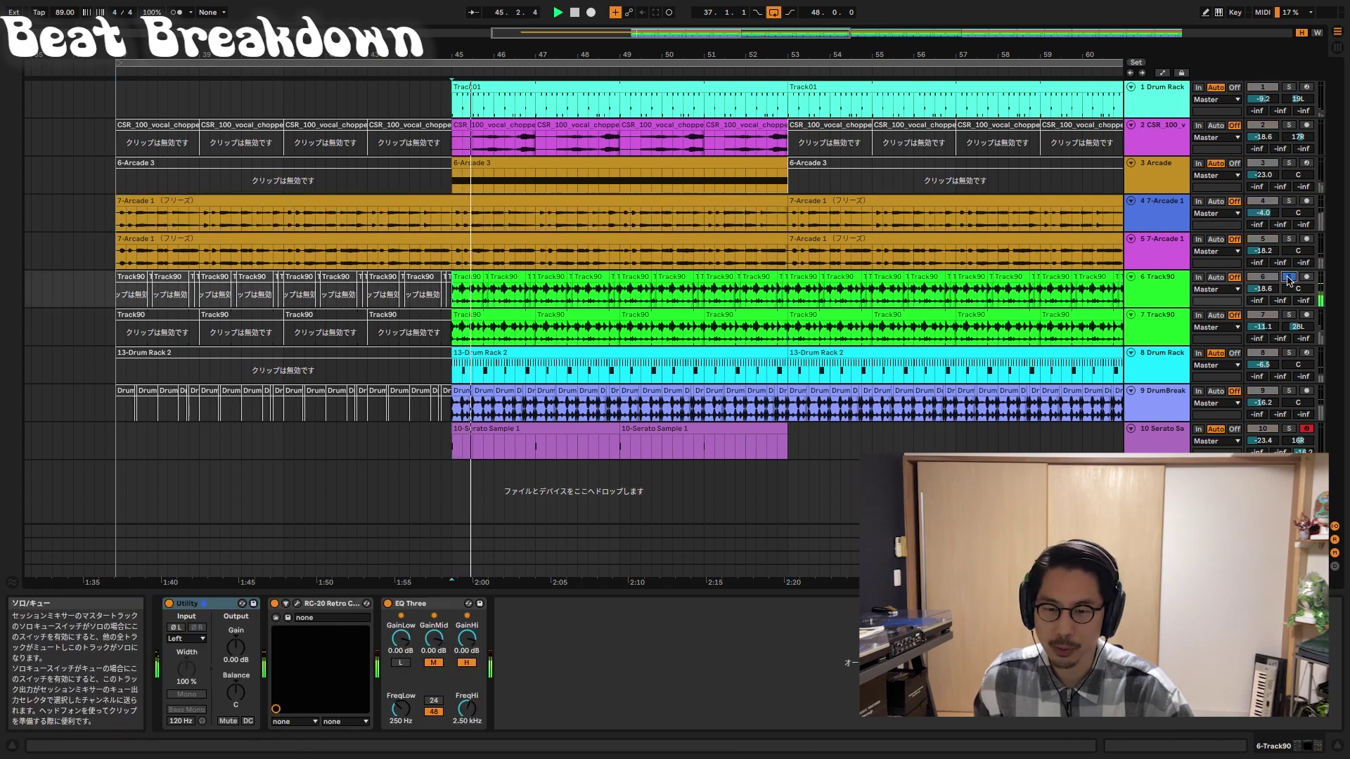
left_click(1290, 315)
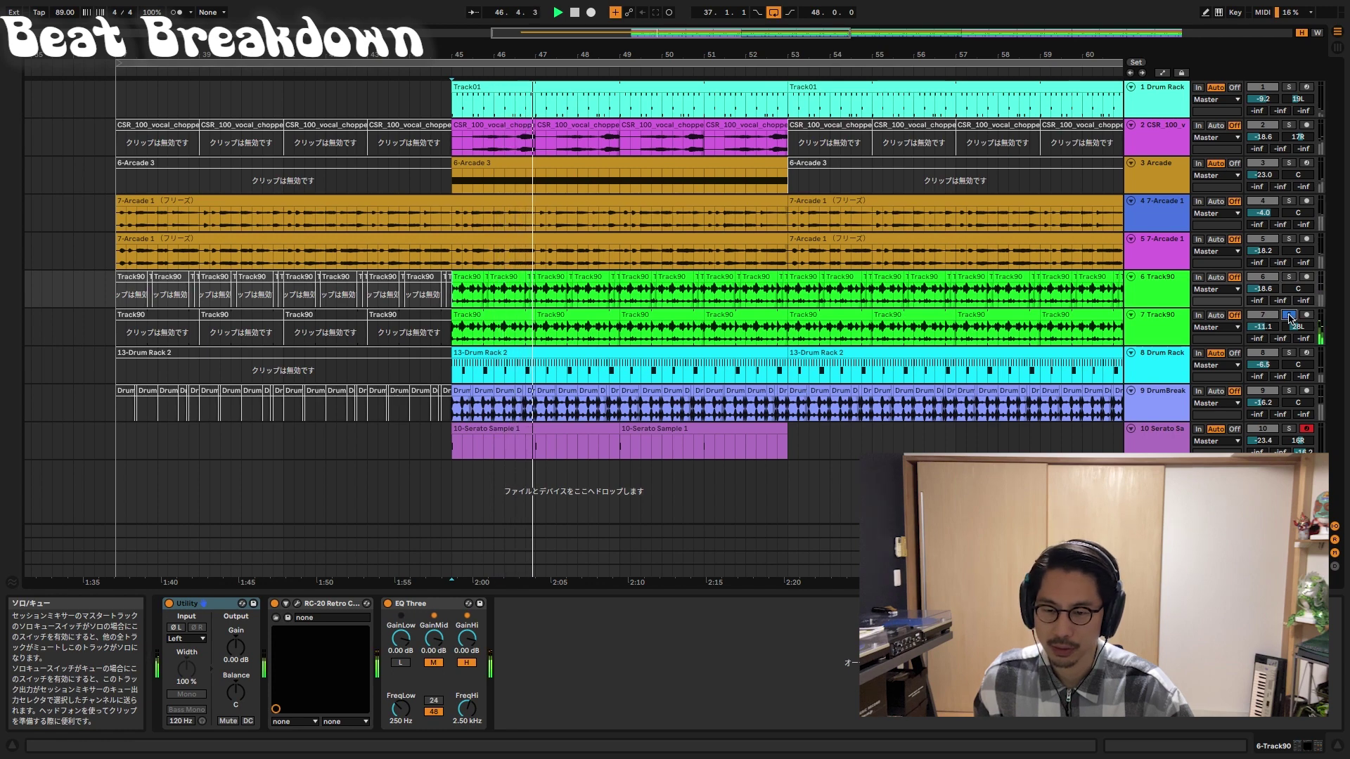
- Solo track 8 Drum Rack, show its devices, and solo track 9 DrumBreak to audition the drums
left_click(1290, 354)
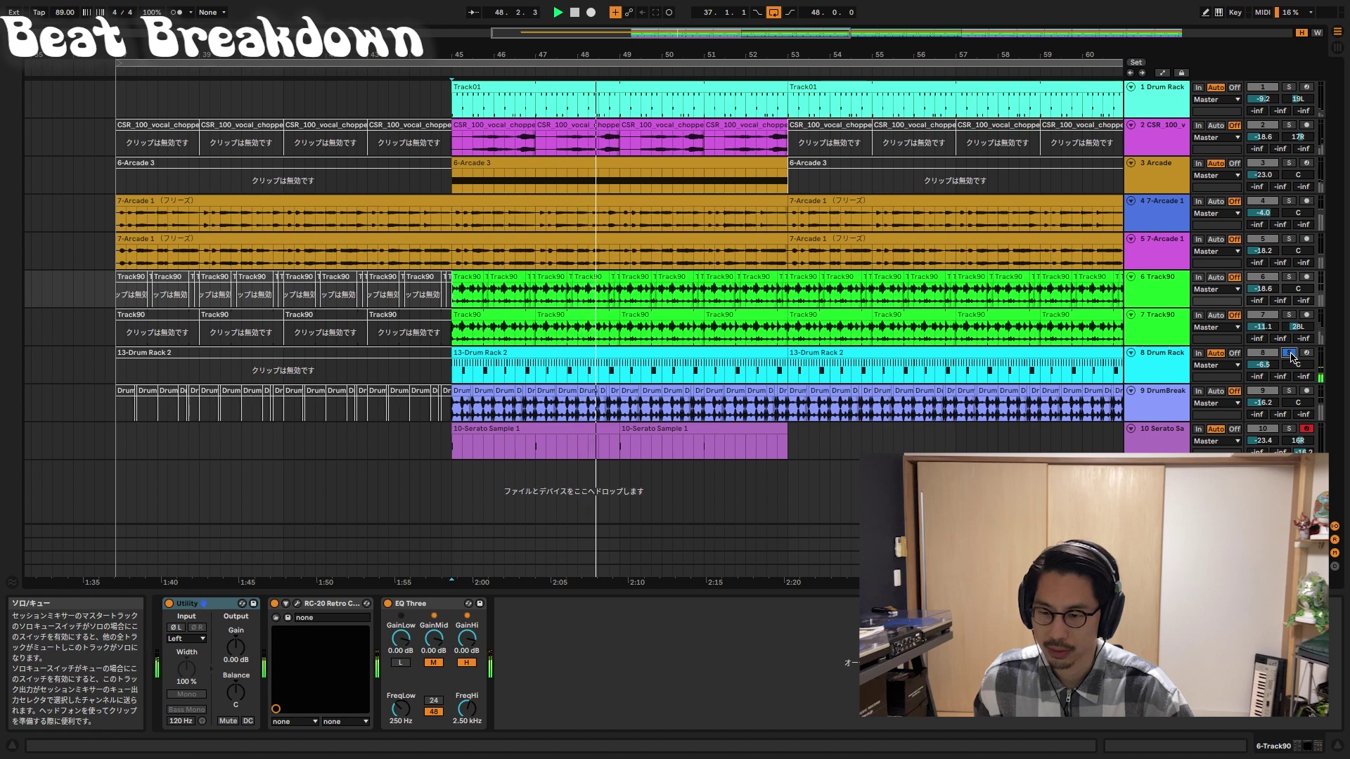
left_click(1211, 383)
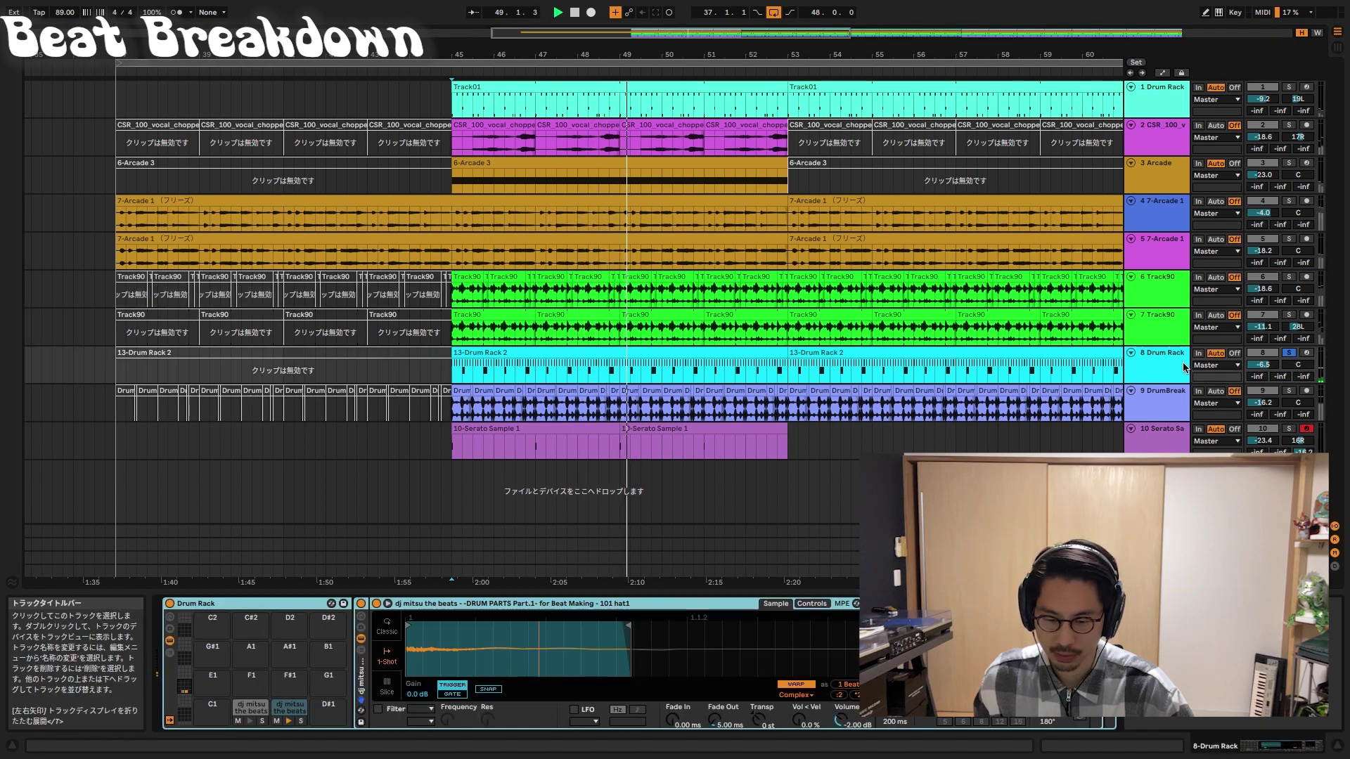
left_click(1289, 392)
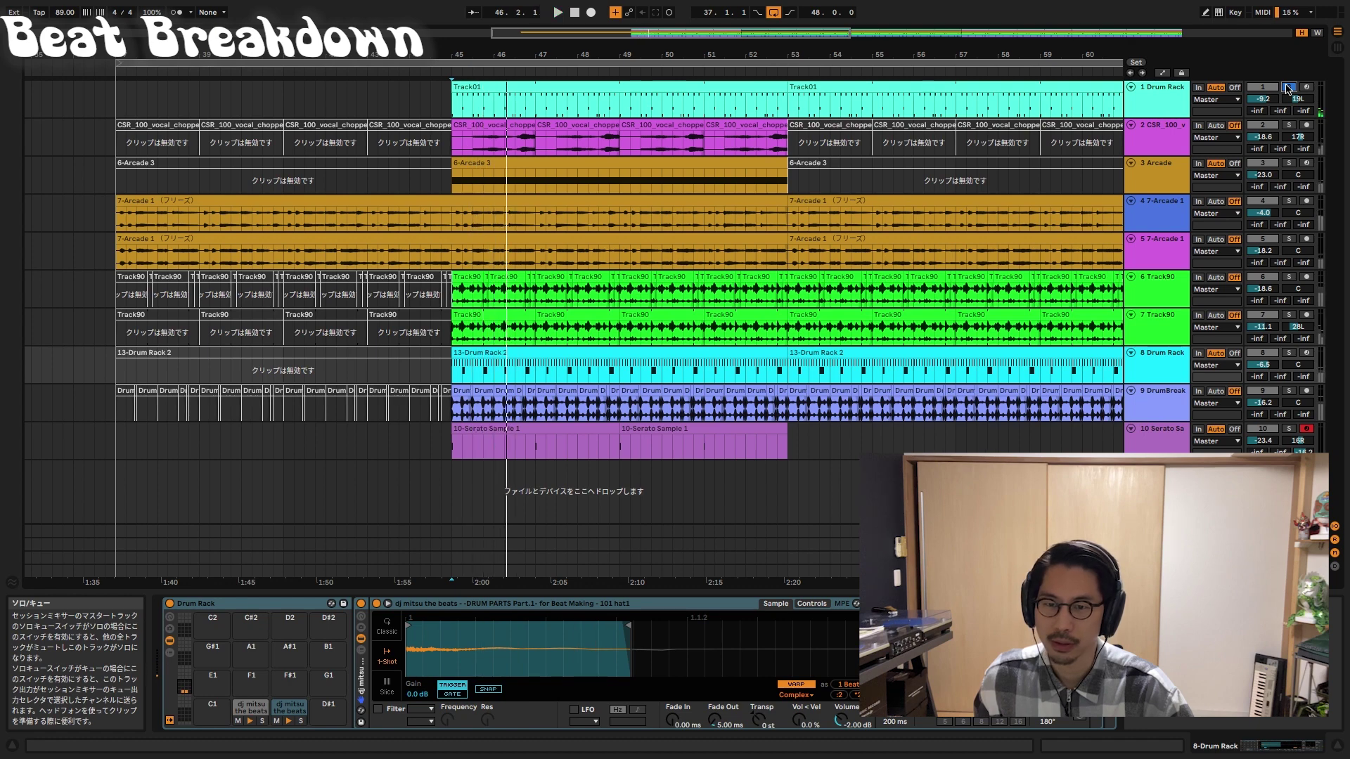
- Audition the chopped vocal track CSR_100 in solo and select its clip at bar 45
left_click(1290, 125)
key("space")
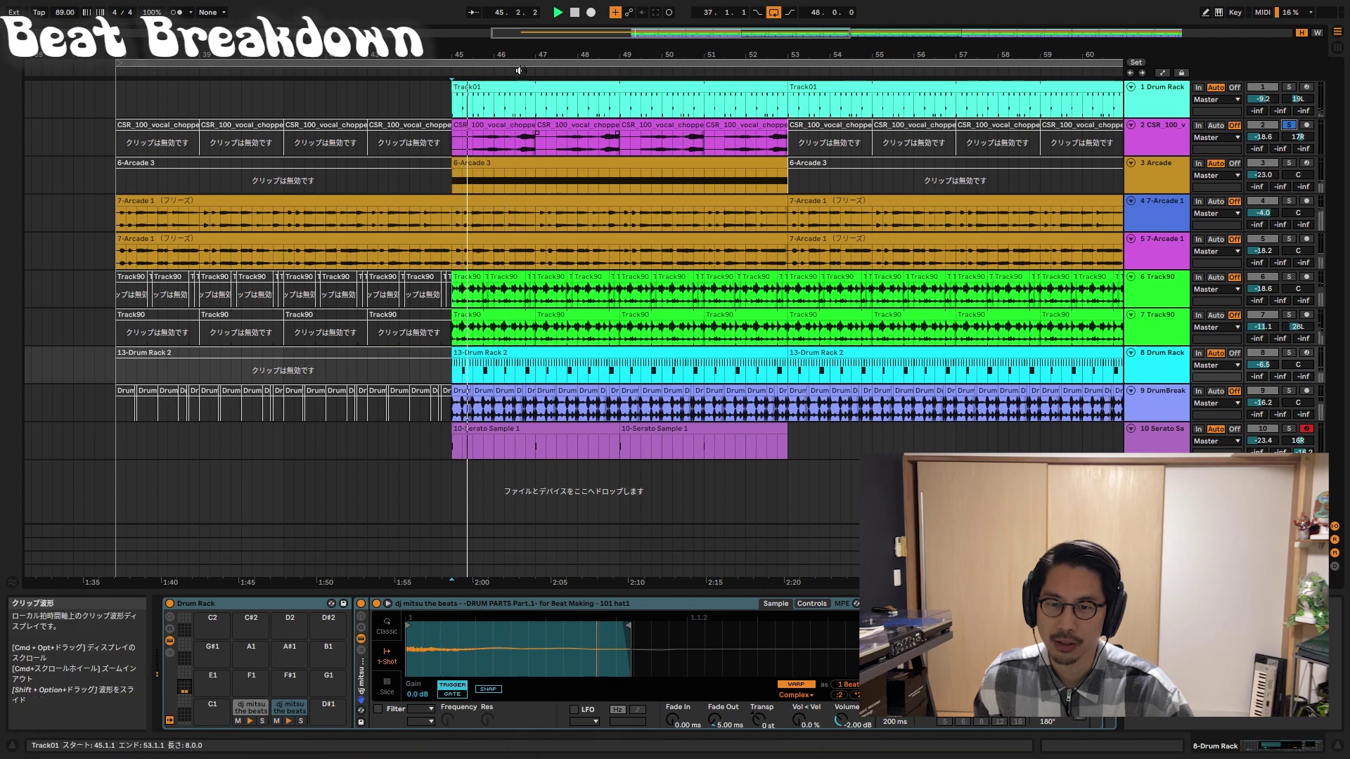
left_click_drag(494, 55, 597, 134)
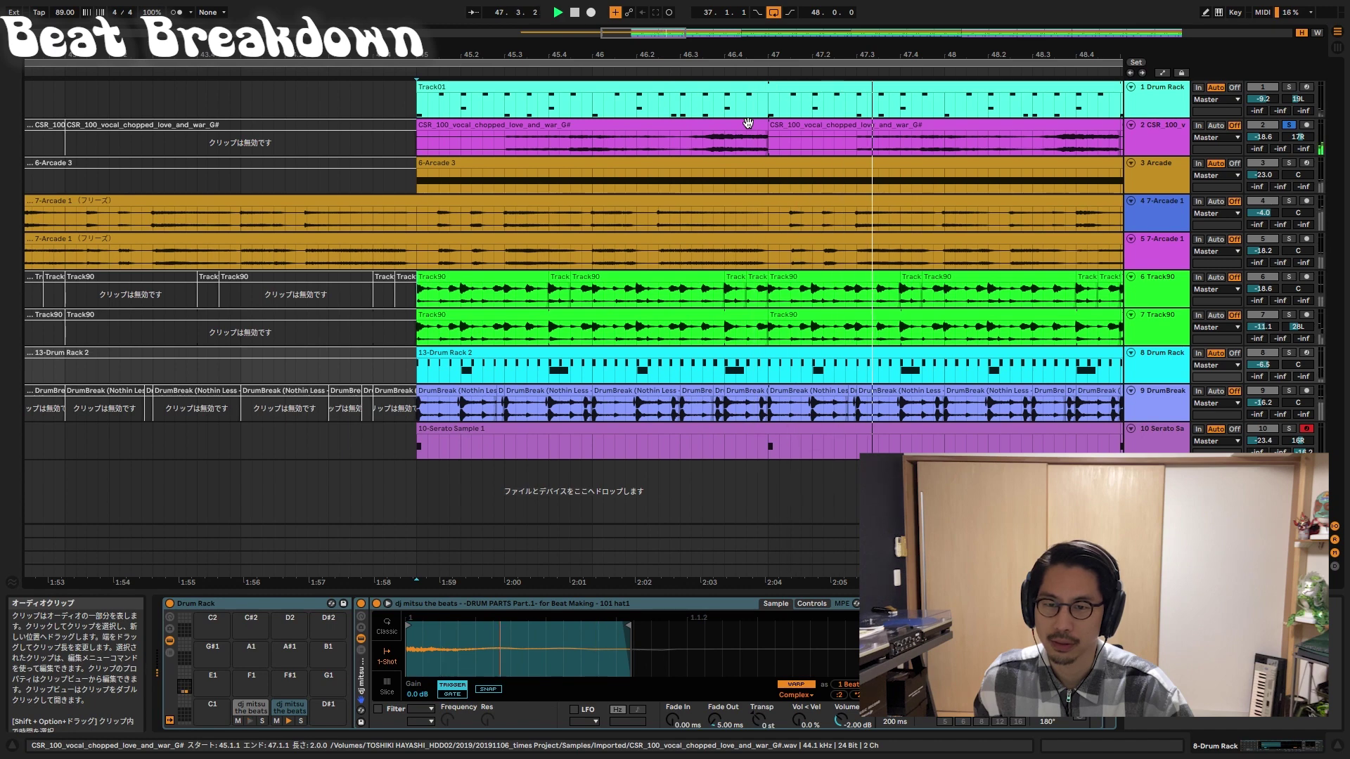
left_click(581, 127)
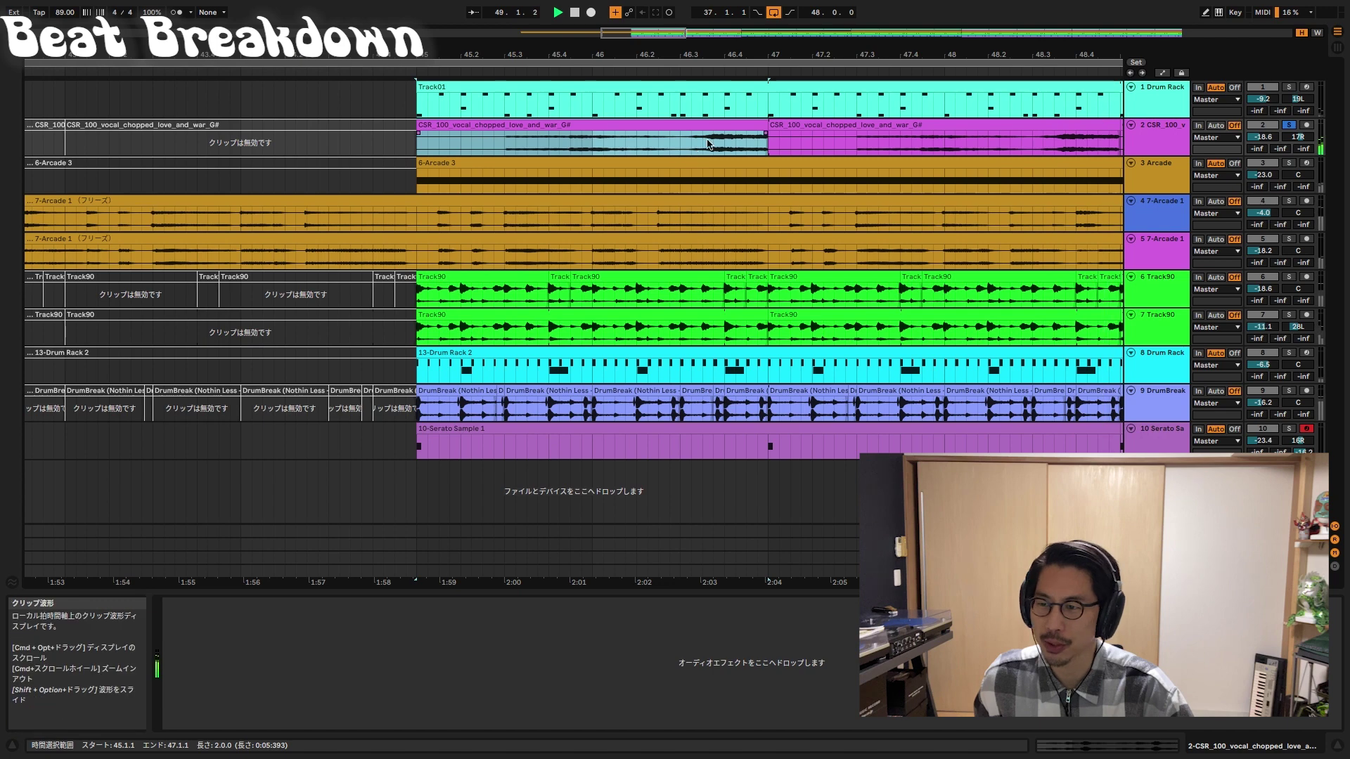
left_click_drag(613, 57, 614, 91)
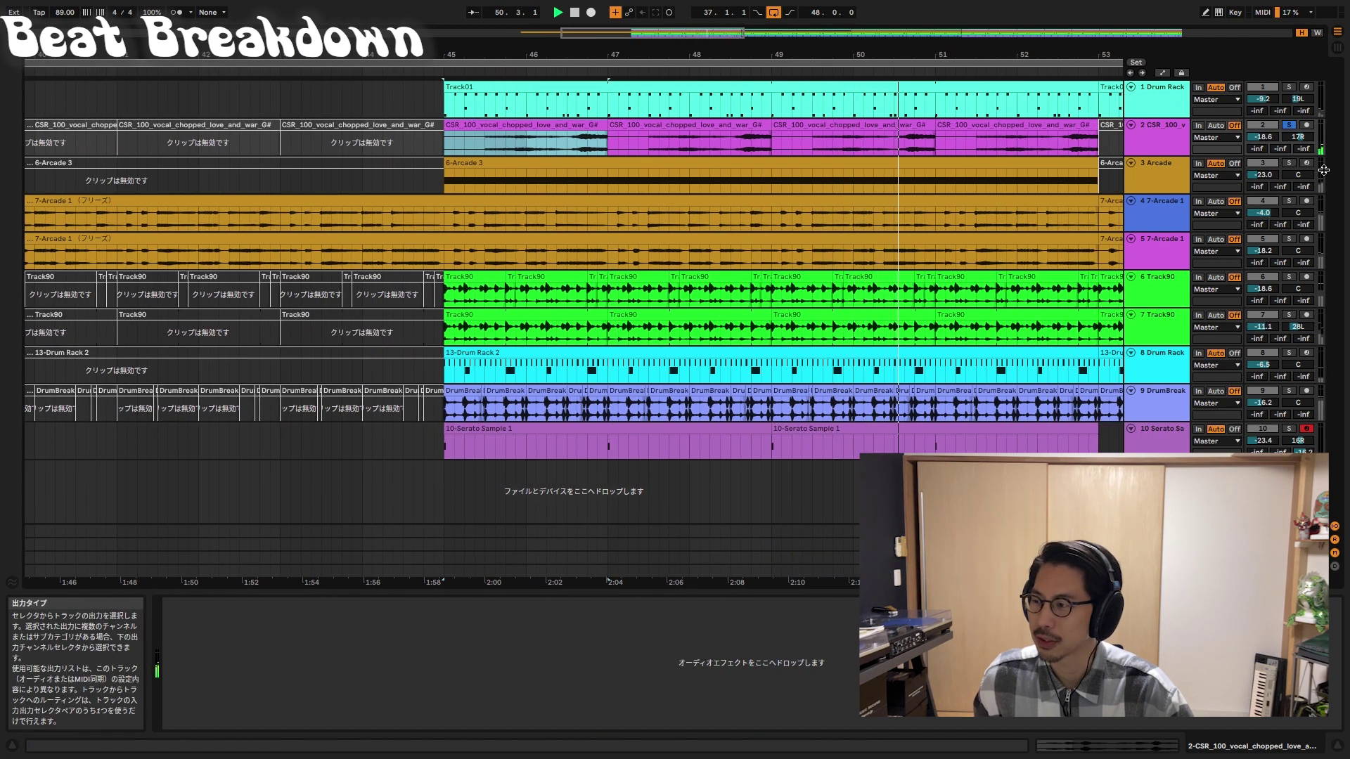
- Solo track 3 Arcade and play it from the 6-Arcade 3 clip at bar 45
key("space")
left_click(1288, 163)
left_click(584, 164)
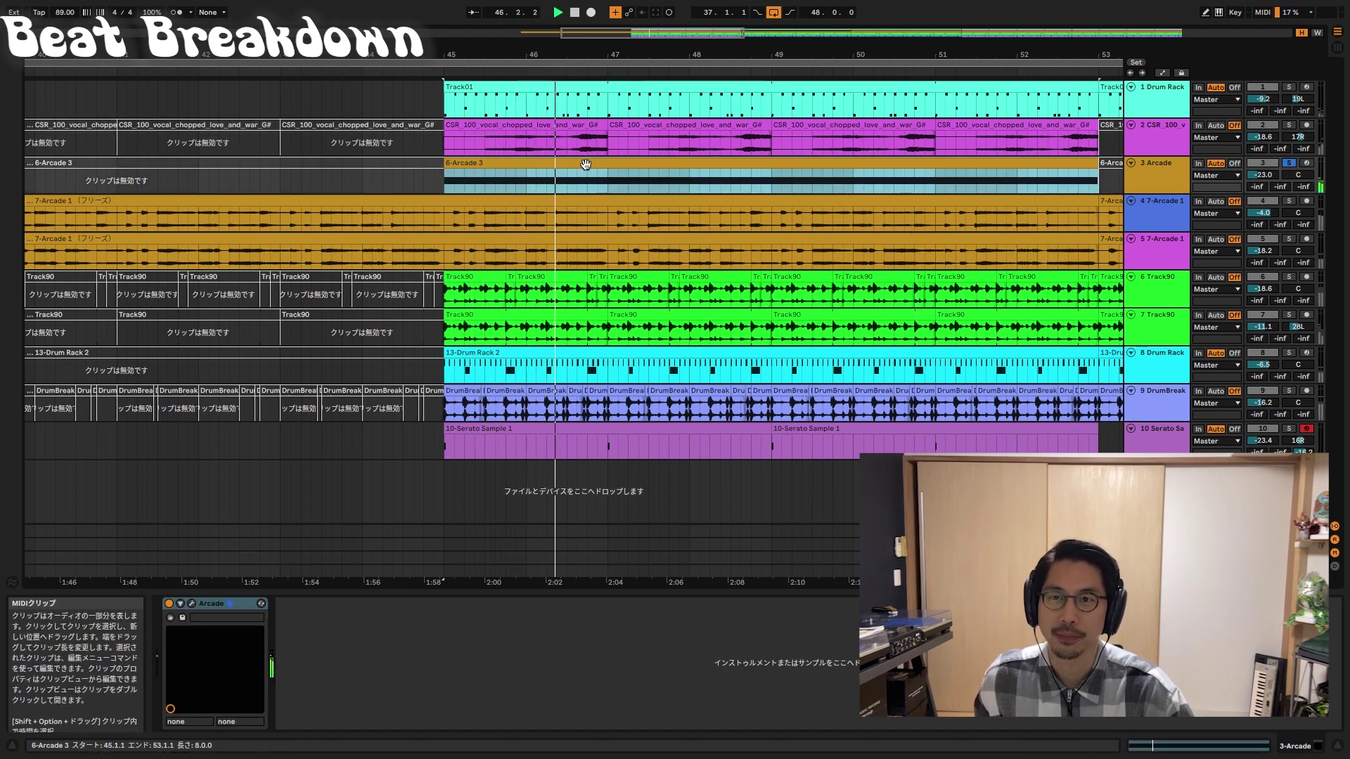
left_click_drag(708, 55, 590, 14)
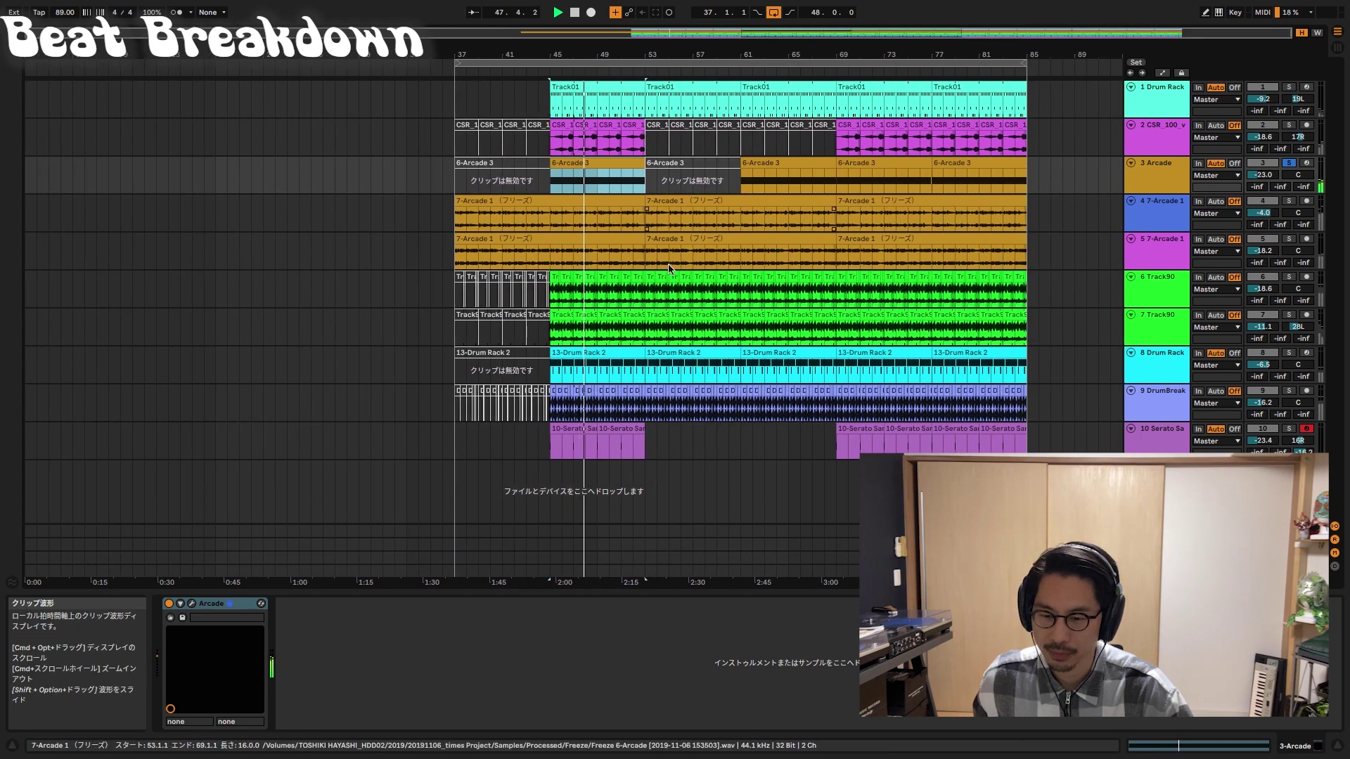
- Solo track 4, the upper frozen 7-Arcade 1 track, and play it from bar 45
left_click(1289, 201)
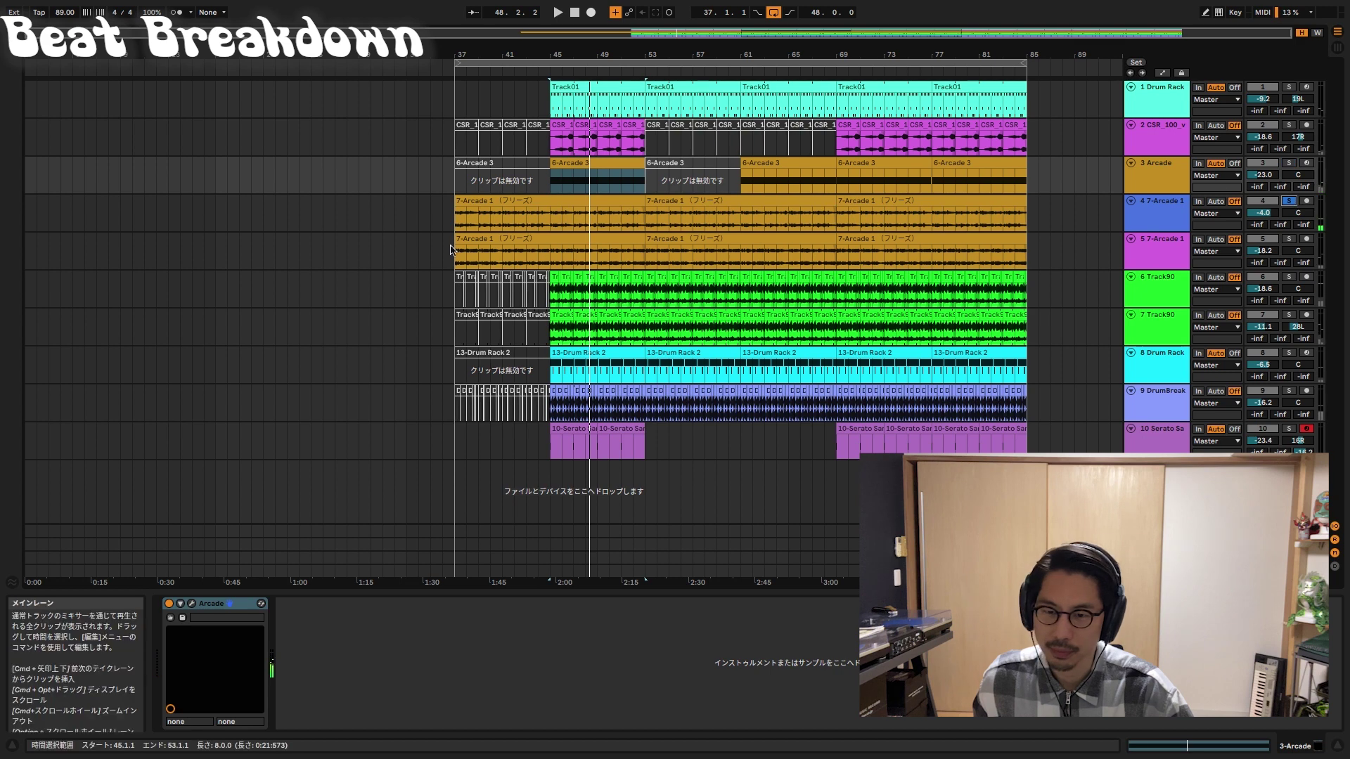
key("space")
left_click(550, 214)
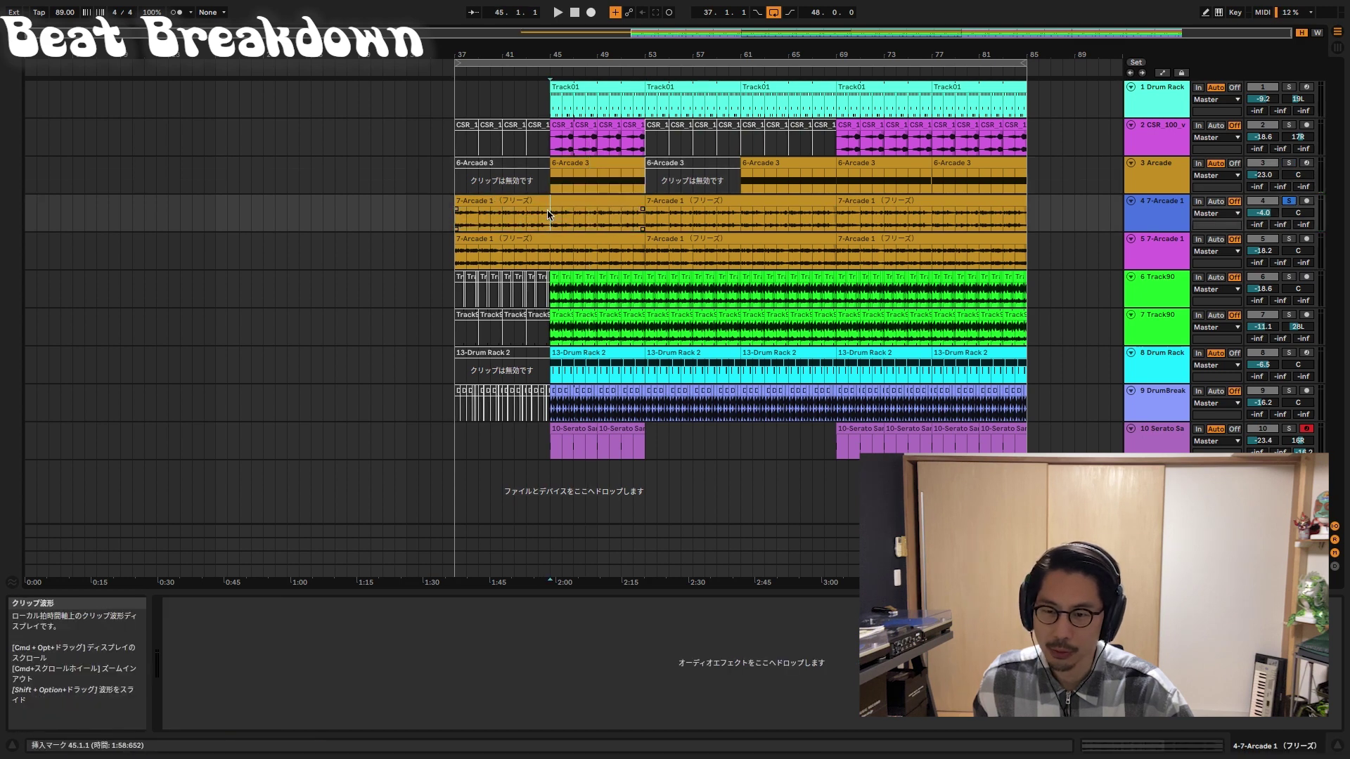
key("space")
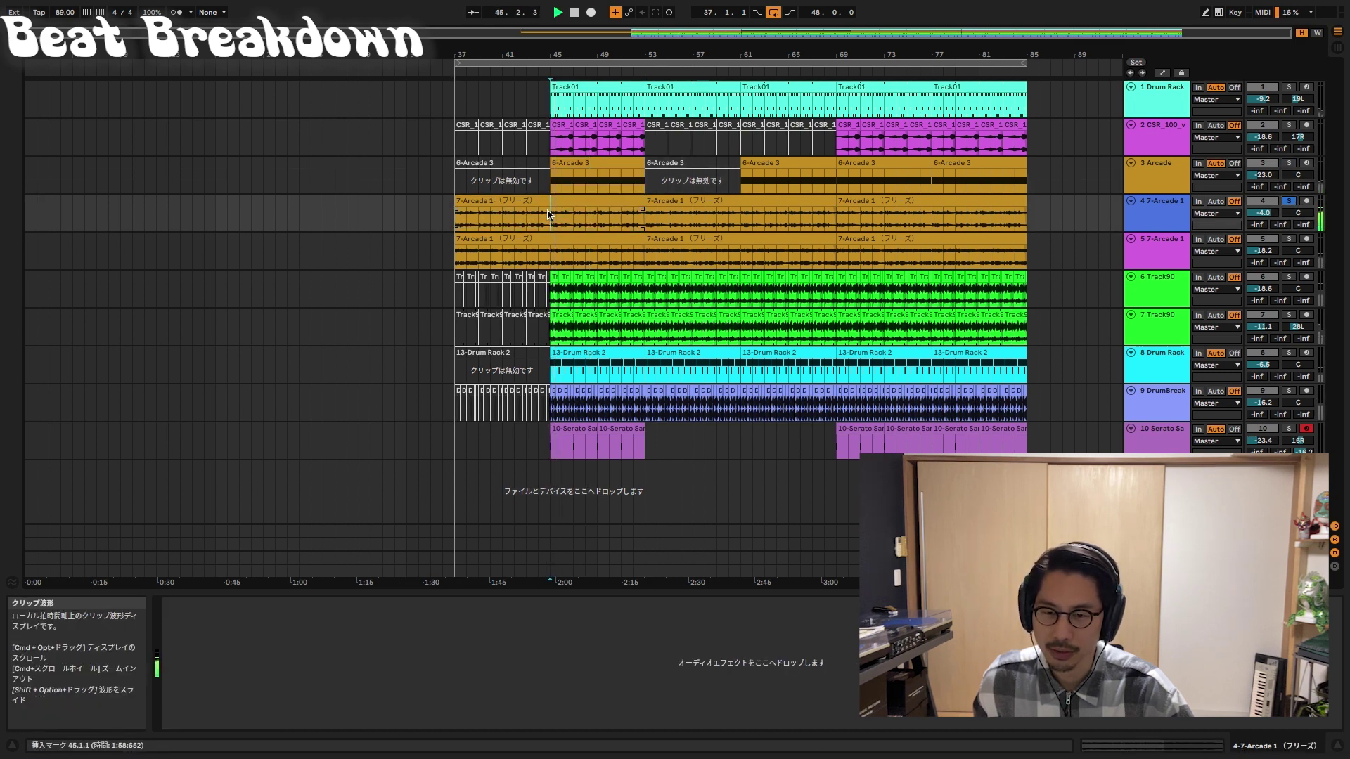
left_click_drag(558, 54, 558, 119)
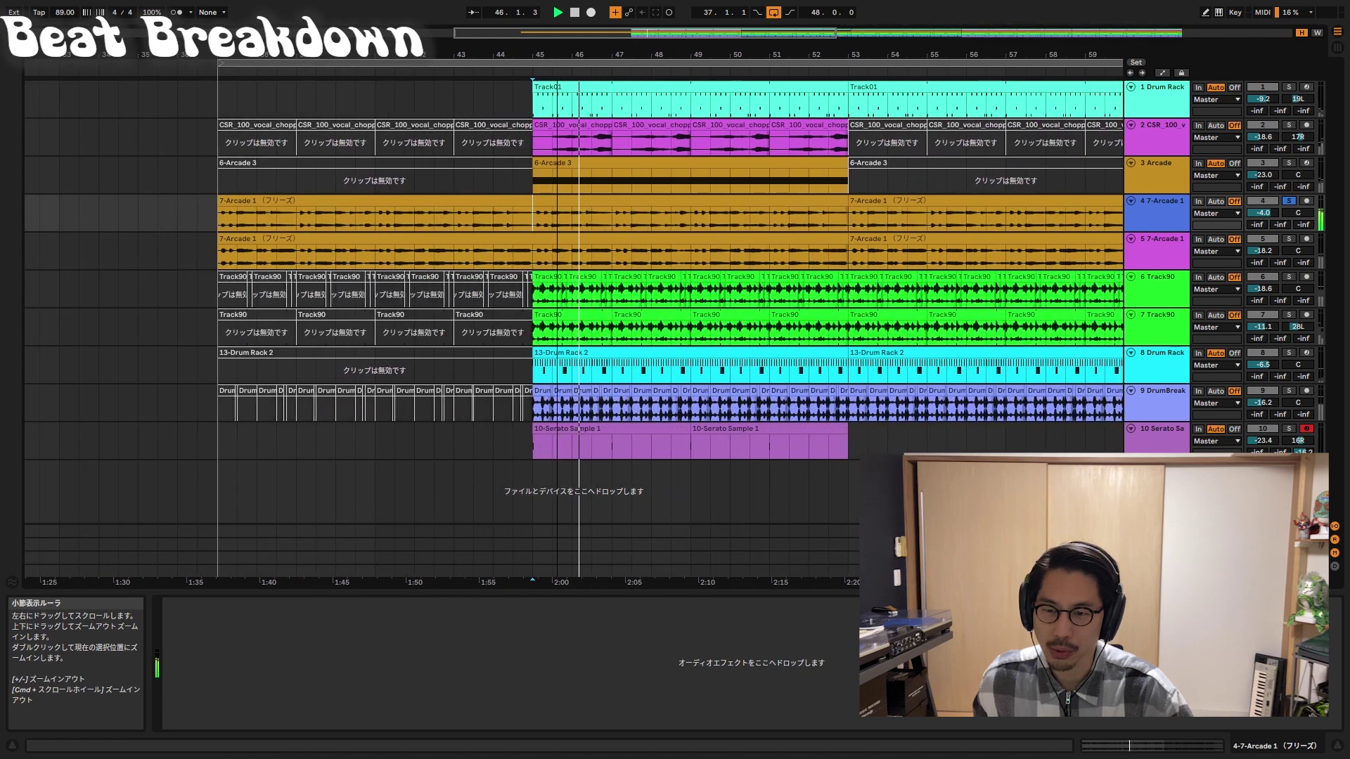
left_click_drag(557, 54, 556, 105)
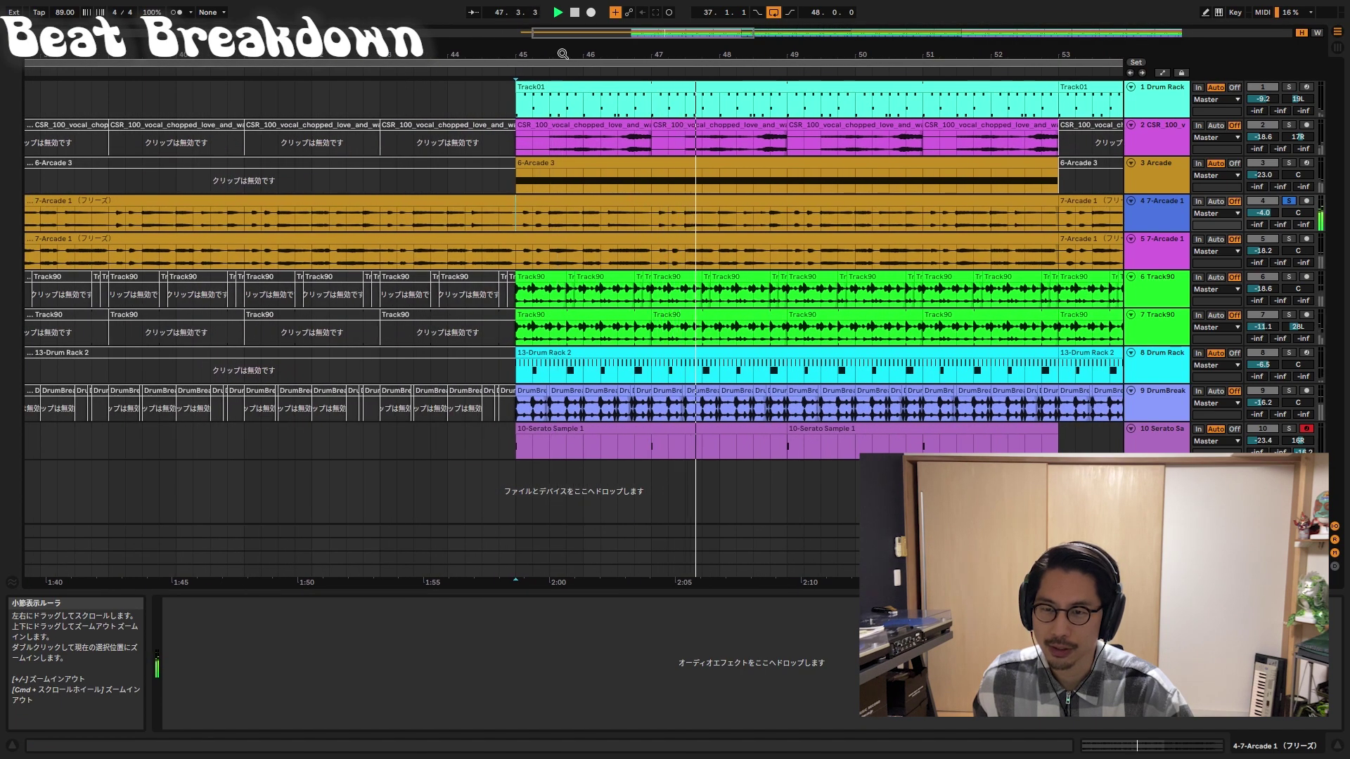
left_click_drag(563, 54, 495, 56)
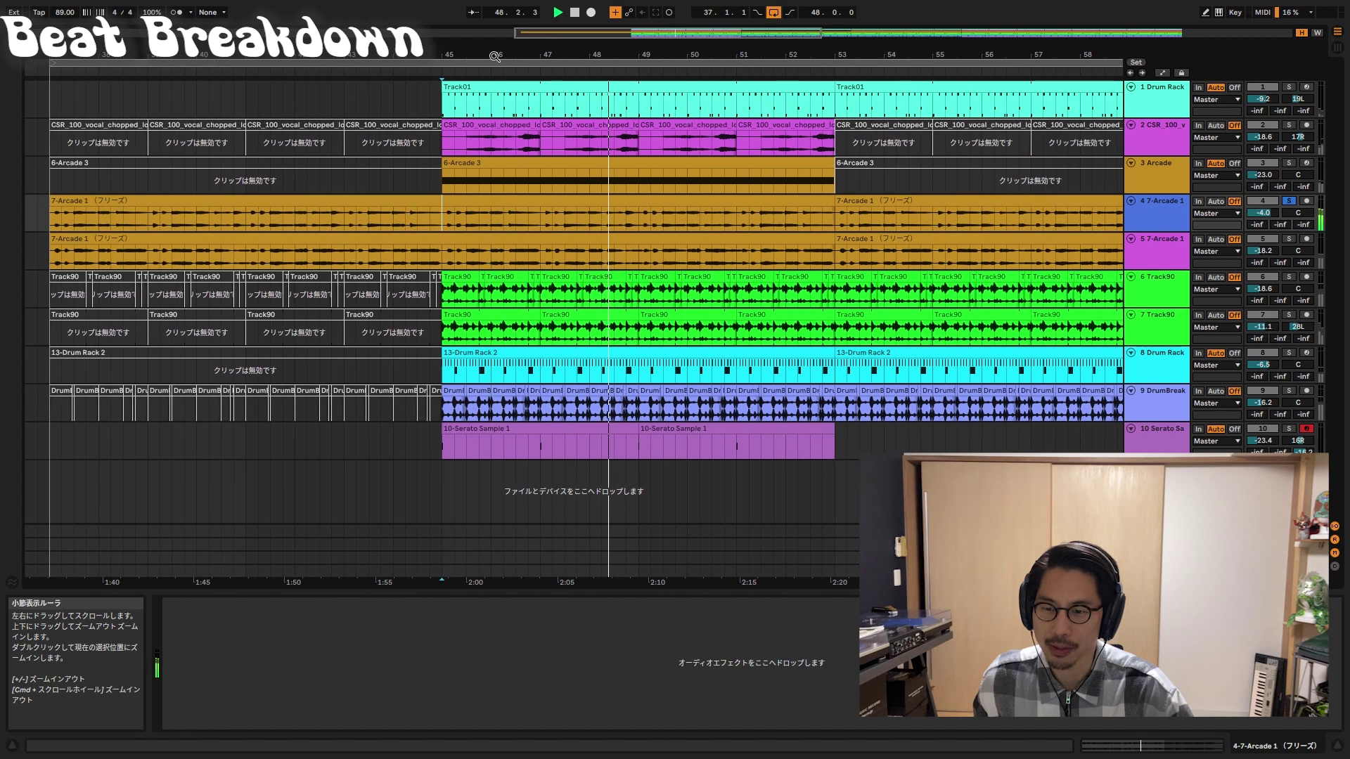
mouse_move(660, 57)
left_mouse_down()
mouse_move(660, 92)
mouse_move(660, 42)
left_mouse_up()
- Solo track 5, the lower frozen 7-Arcade 1 track, play it from bar 45 and select its track header
left_click(1288, 239)
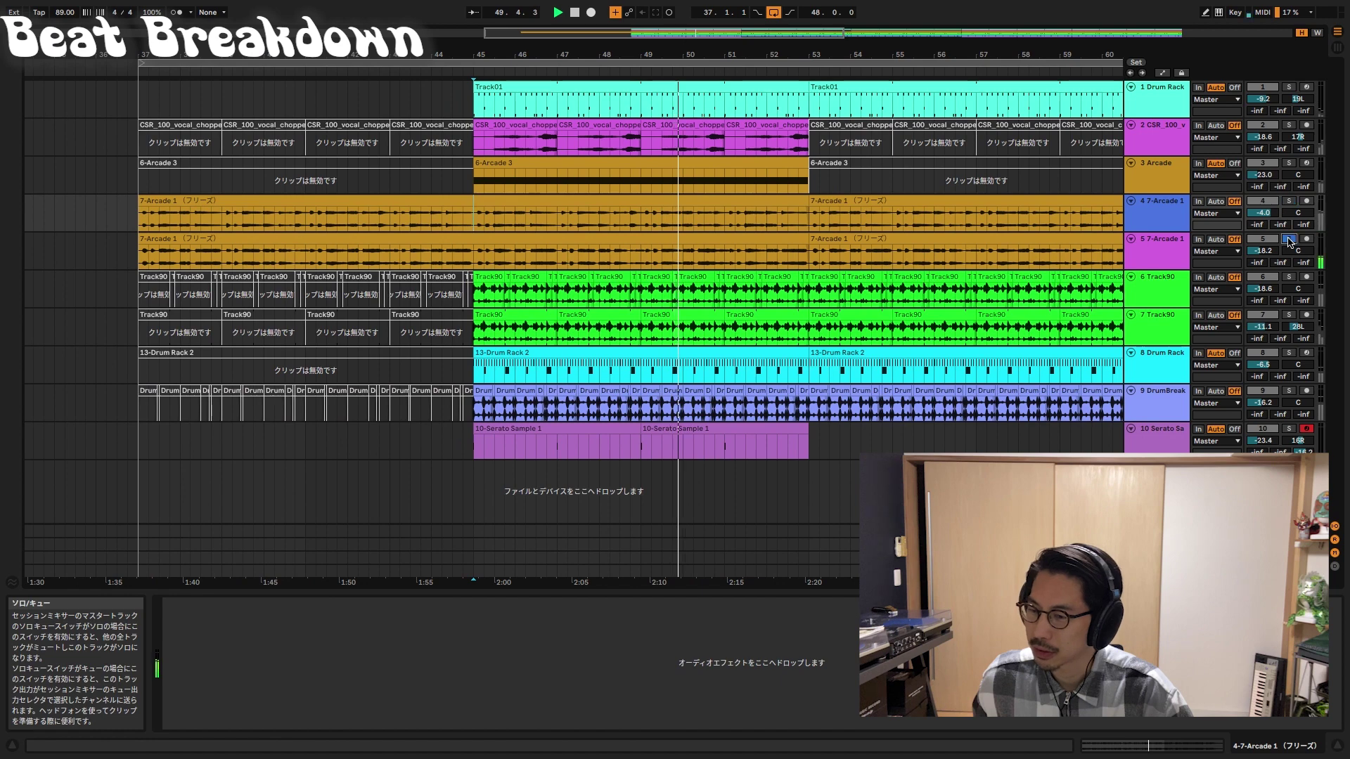
left_click(469, 258)
key("space")
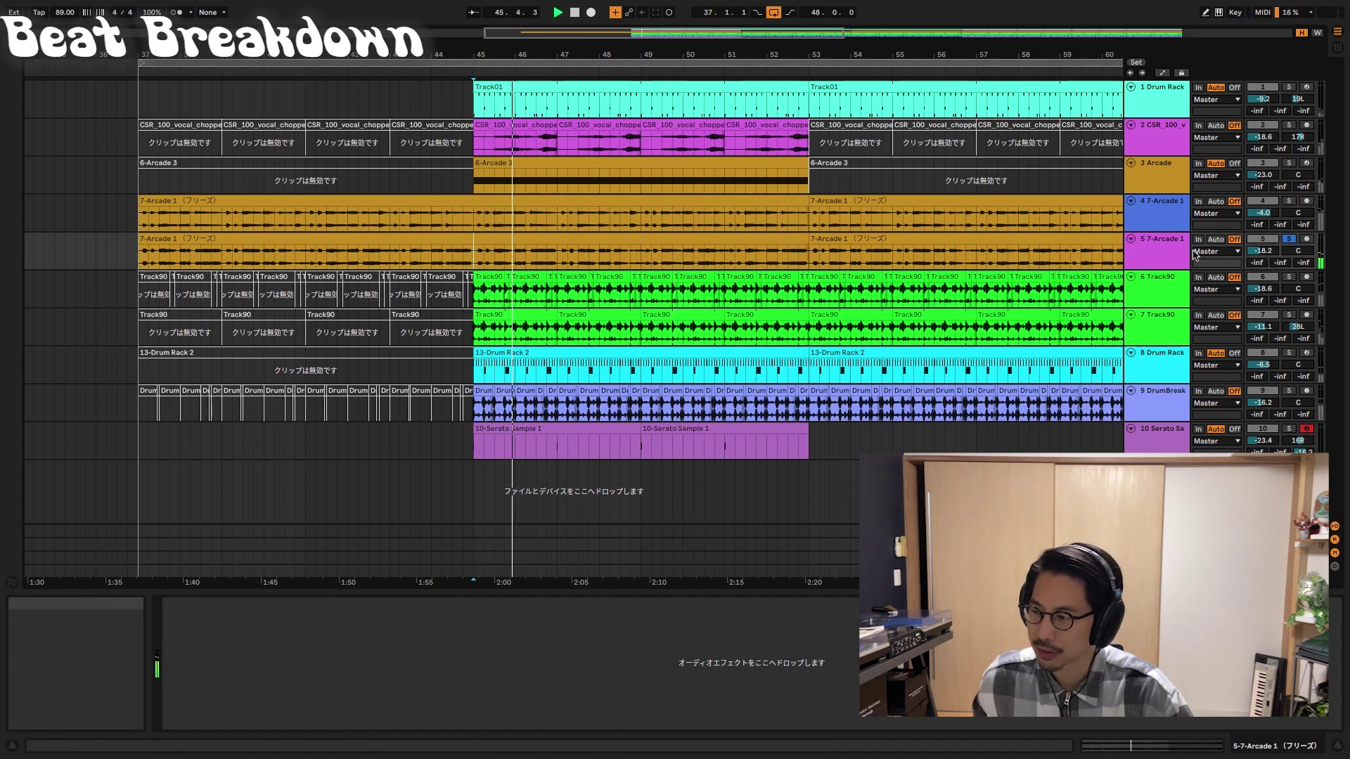
left_click(1169, 248)
left_click(1167, 247)
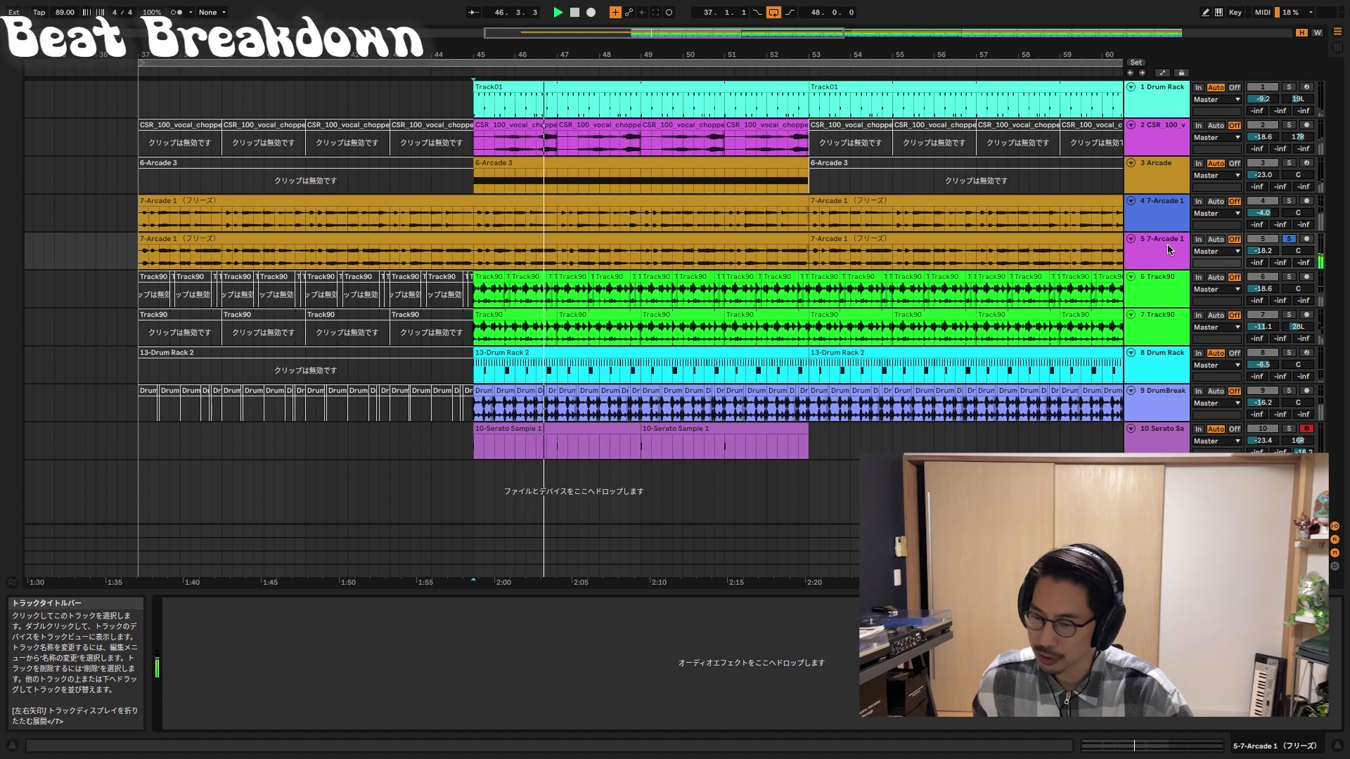
left_click(1162, 210)
left_click(1160, 240)
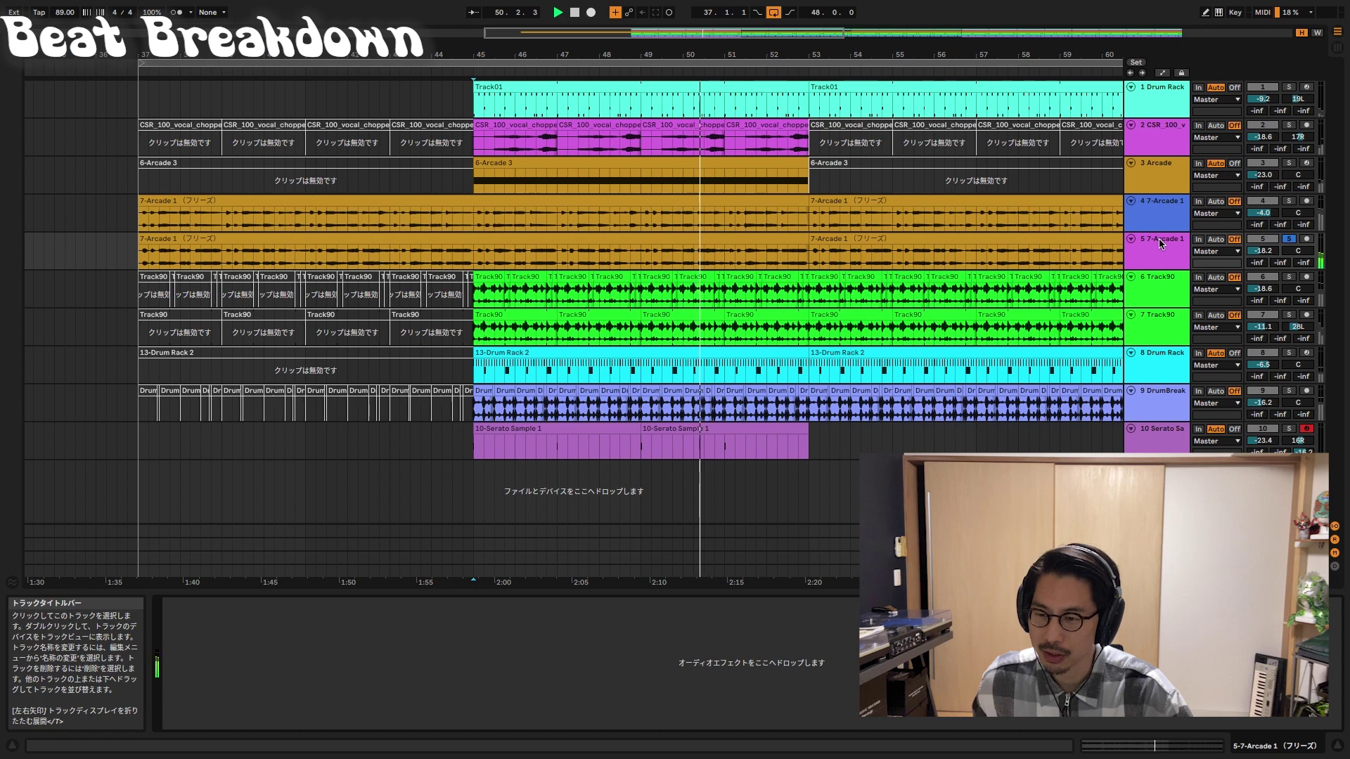
- Turn off the solo on track 5, play the full mix from bar 45 and stop playback
mouse_move(777, 54)
left_mouse_down()
mouse_move(777, 134)
mouse_move(779, 54)
left_mouse_up()
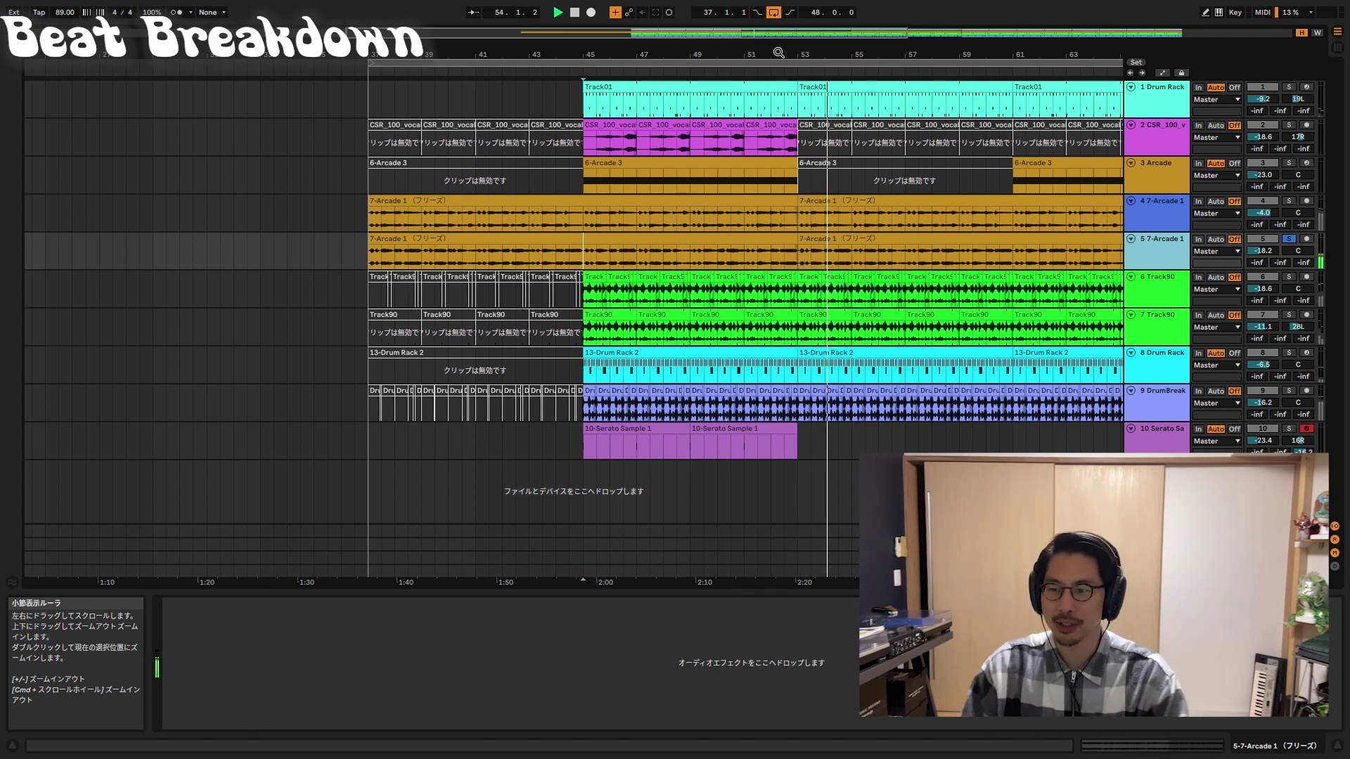
left_click_drag(778, 53, 637, 52)
left_click(1294, 239)
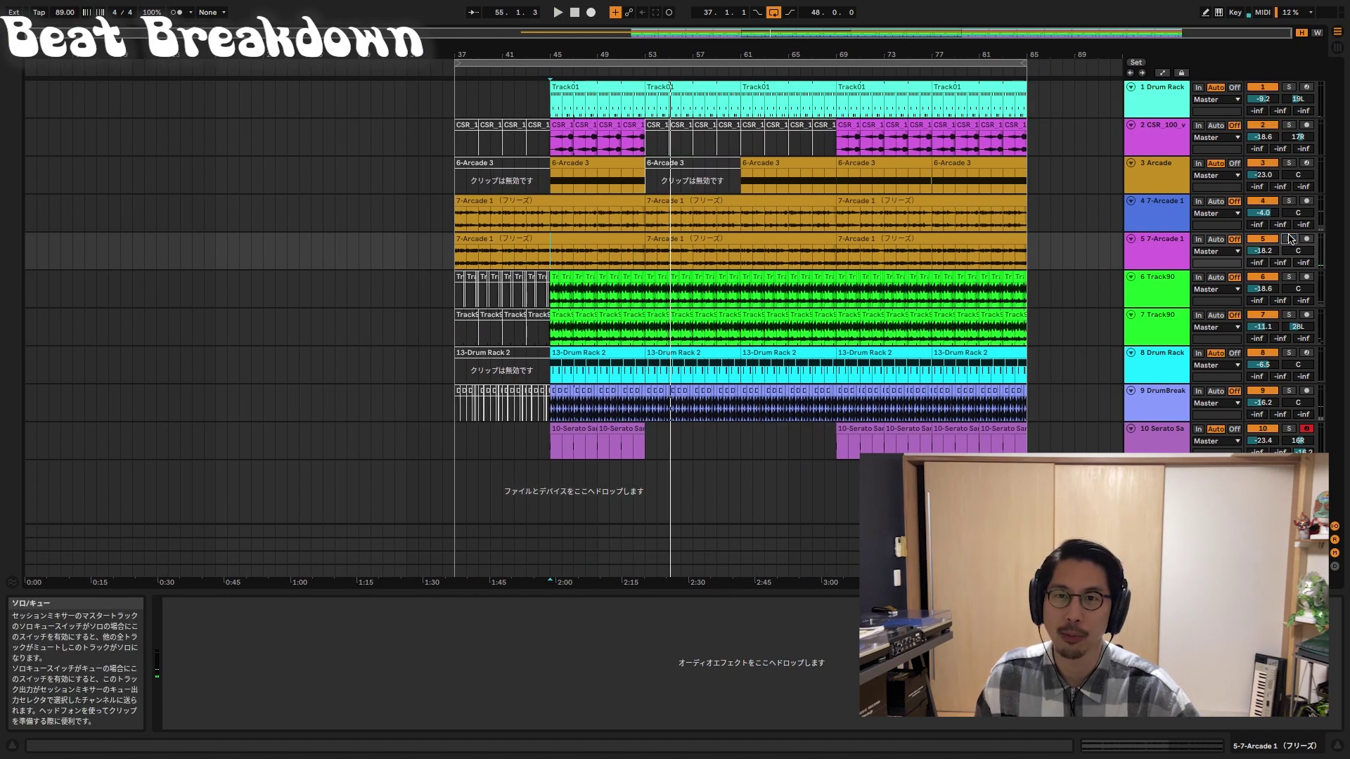
key("space")
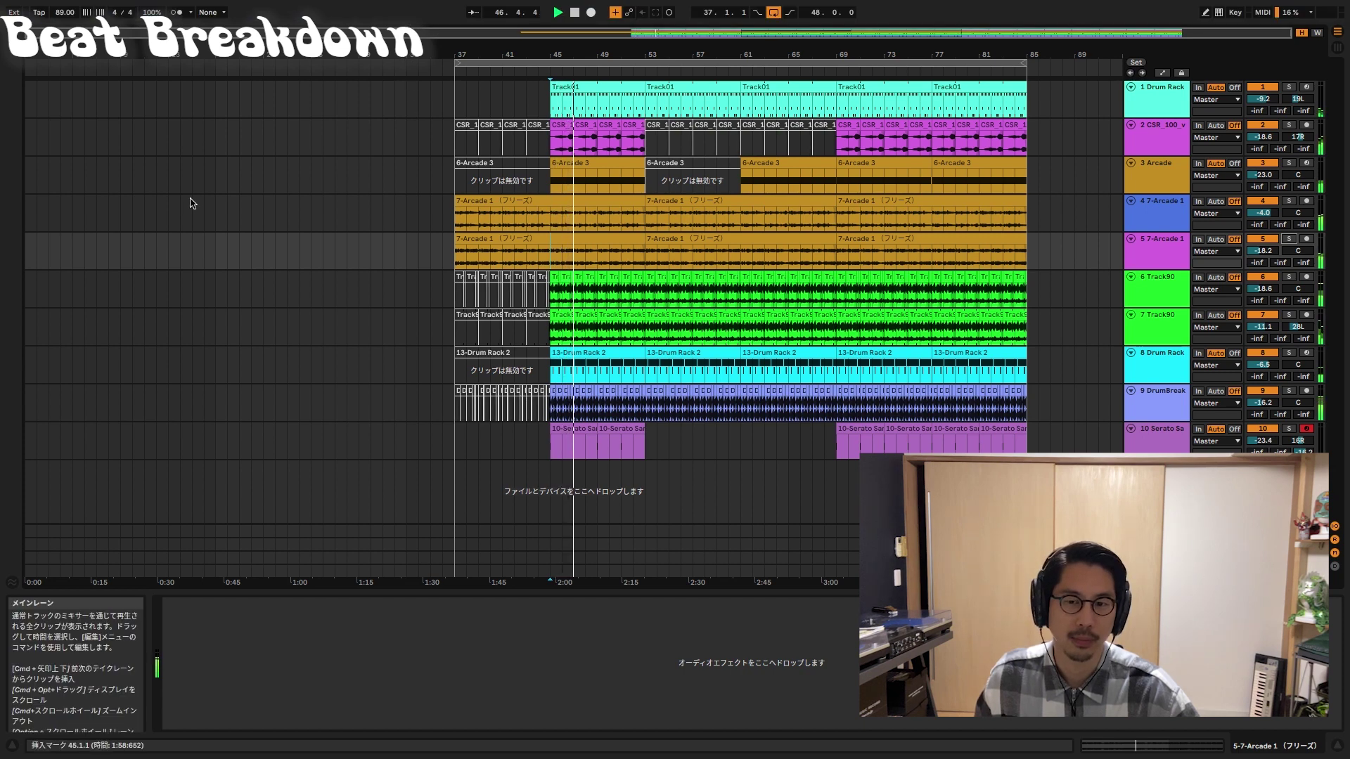
key("space")
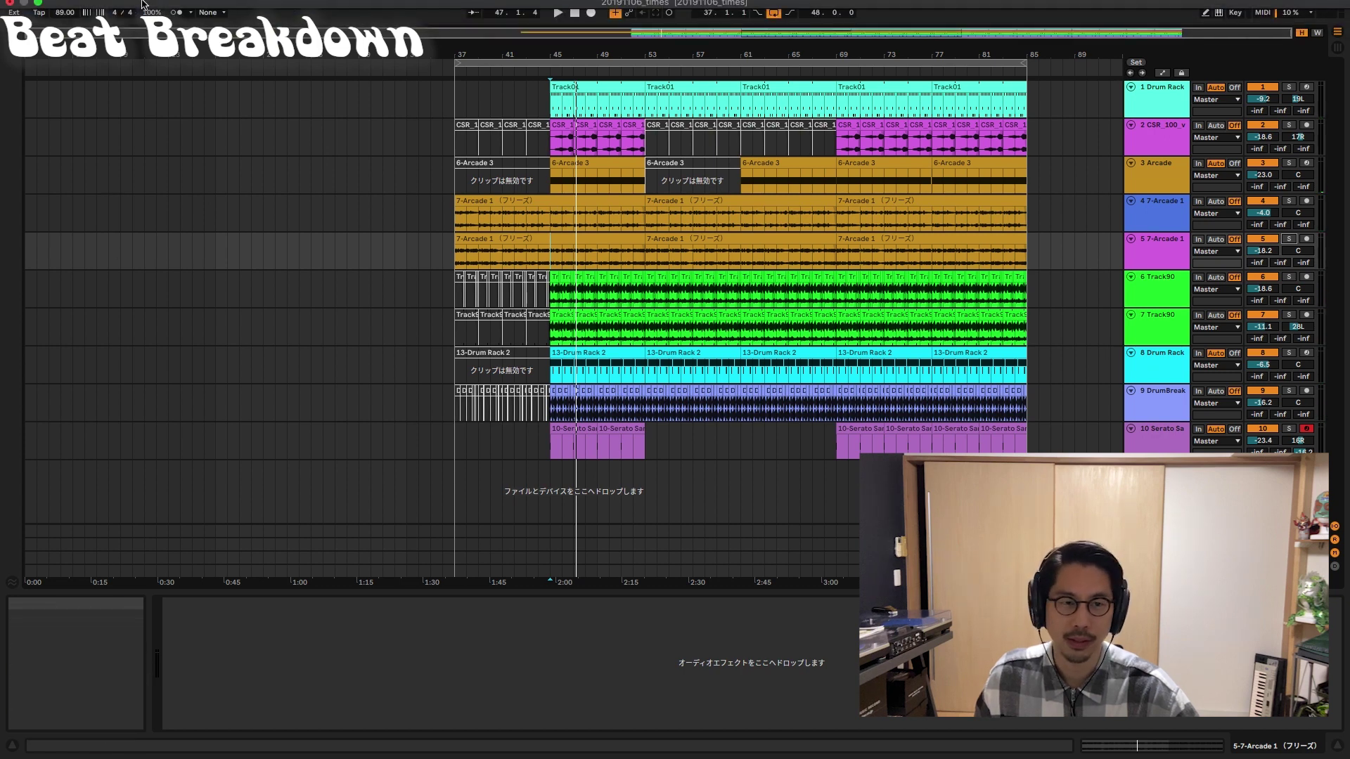
- Open the Live Set with the full grouped arrangement and place the insert marker at bar 62
mouse_move(143, 3)
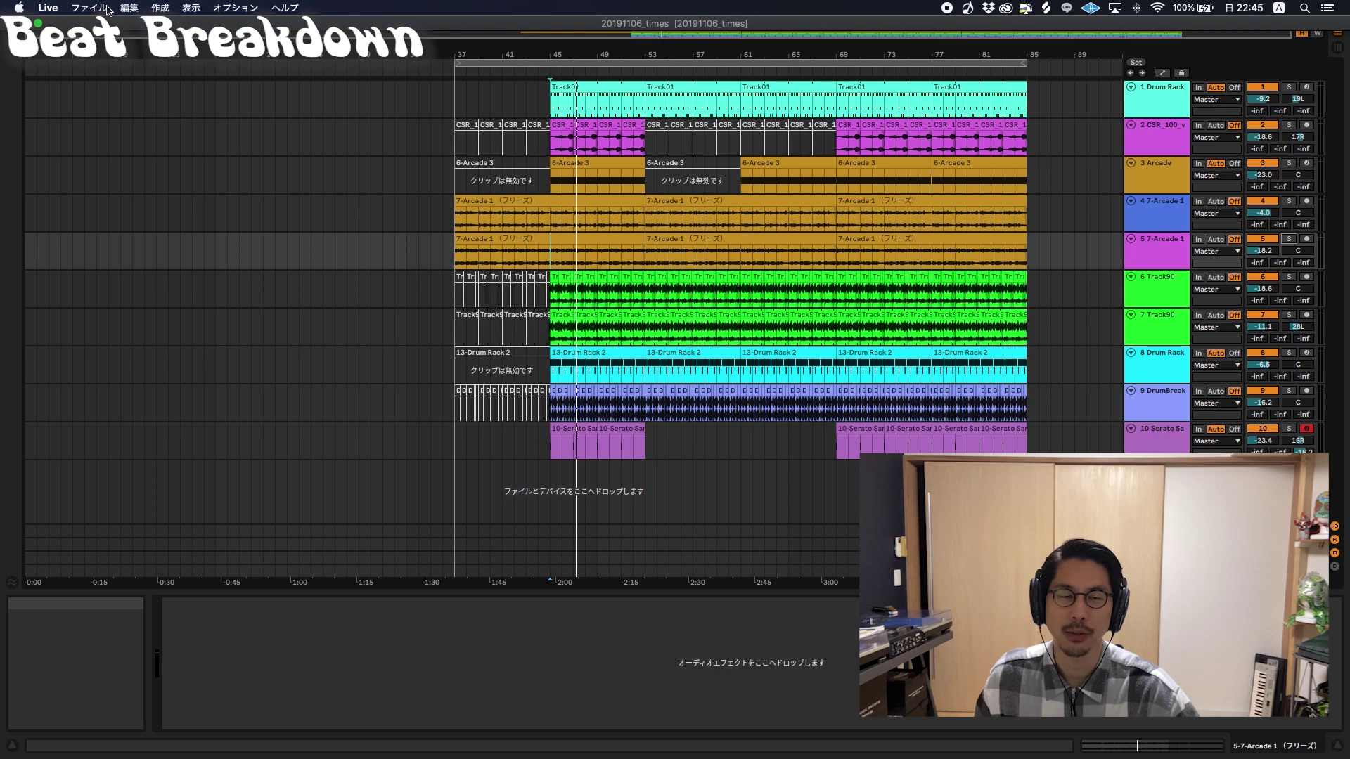
left_click(109, 10)
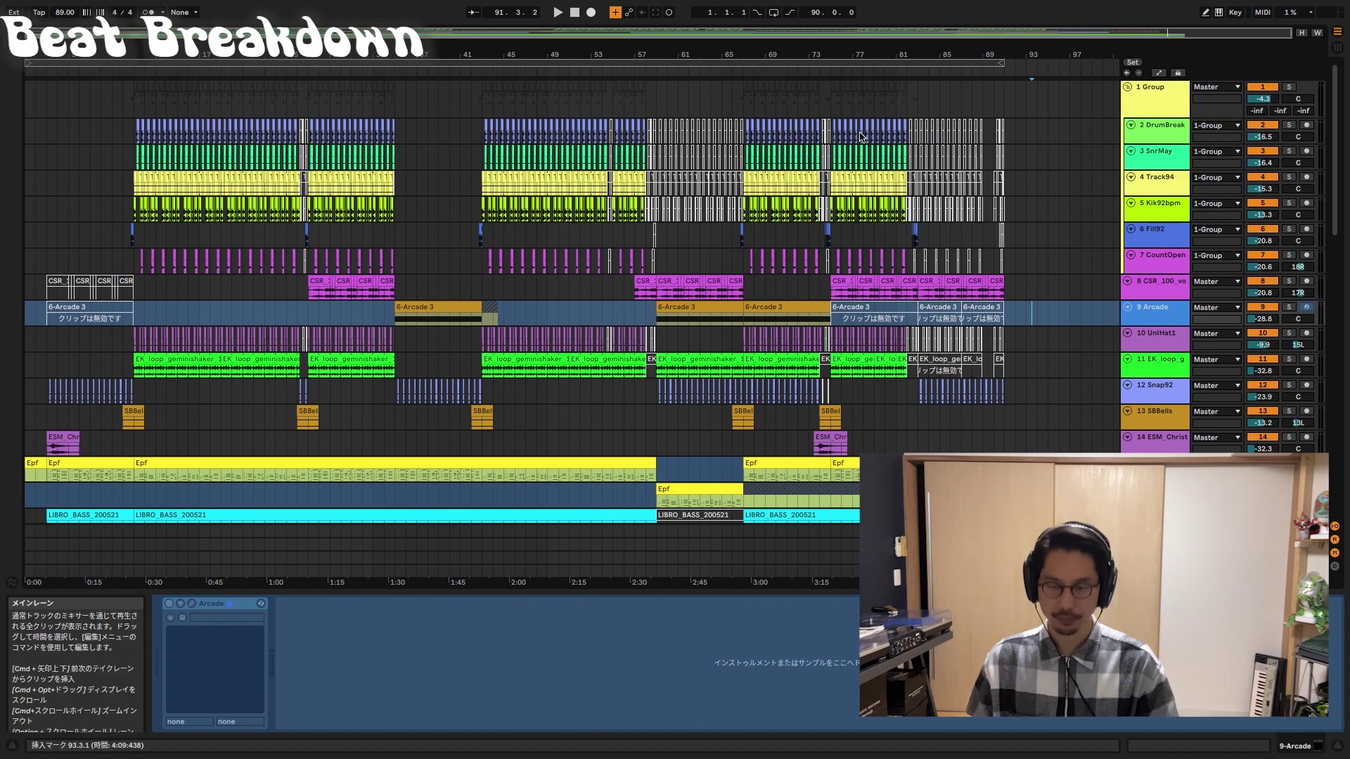
left_click(690, 264)
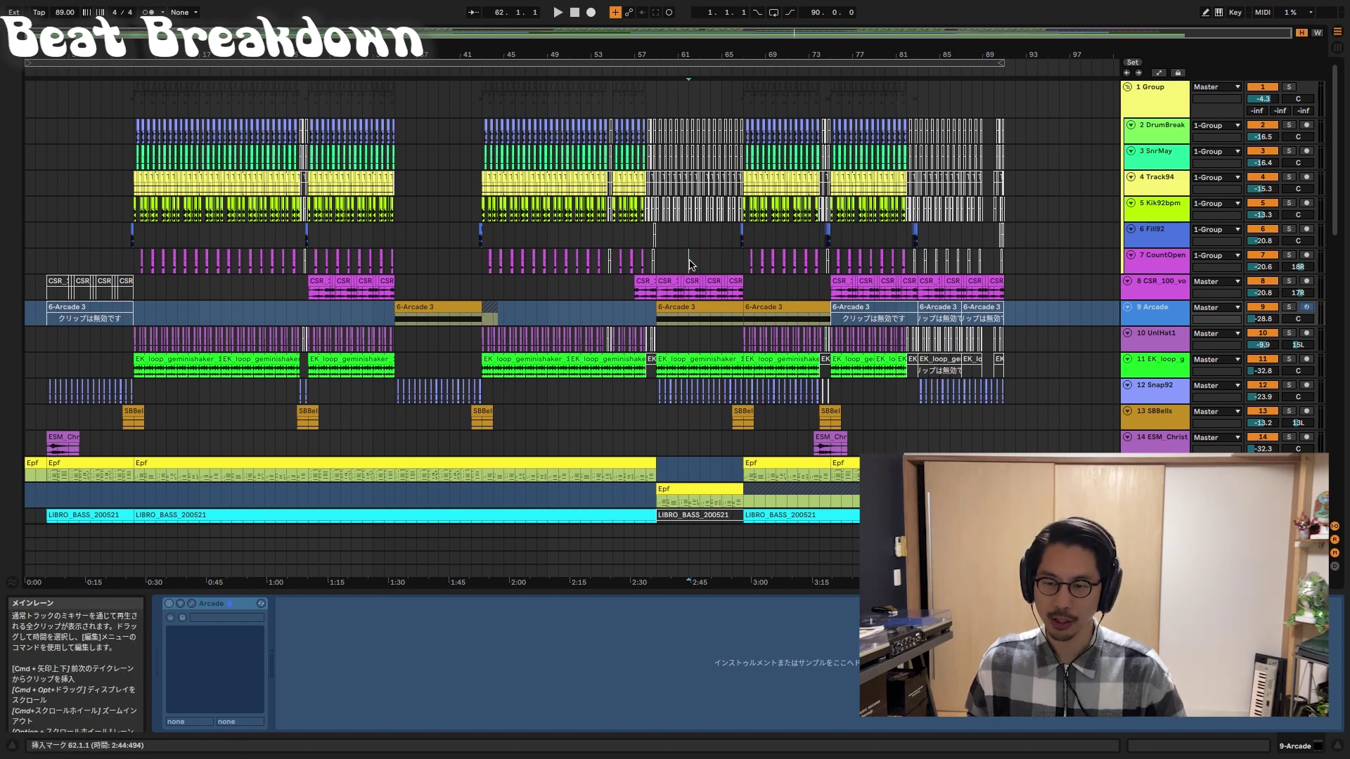
- Look through the arrangement's drum, string, Kontakt and Hook/Lalala vocal tracks, with a closer view of its opening bars
scroll(690, 265, "down", 10)
scroll(689, 264, "down", 5)
scroll(689, 264, "up", 20)
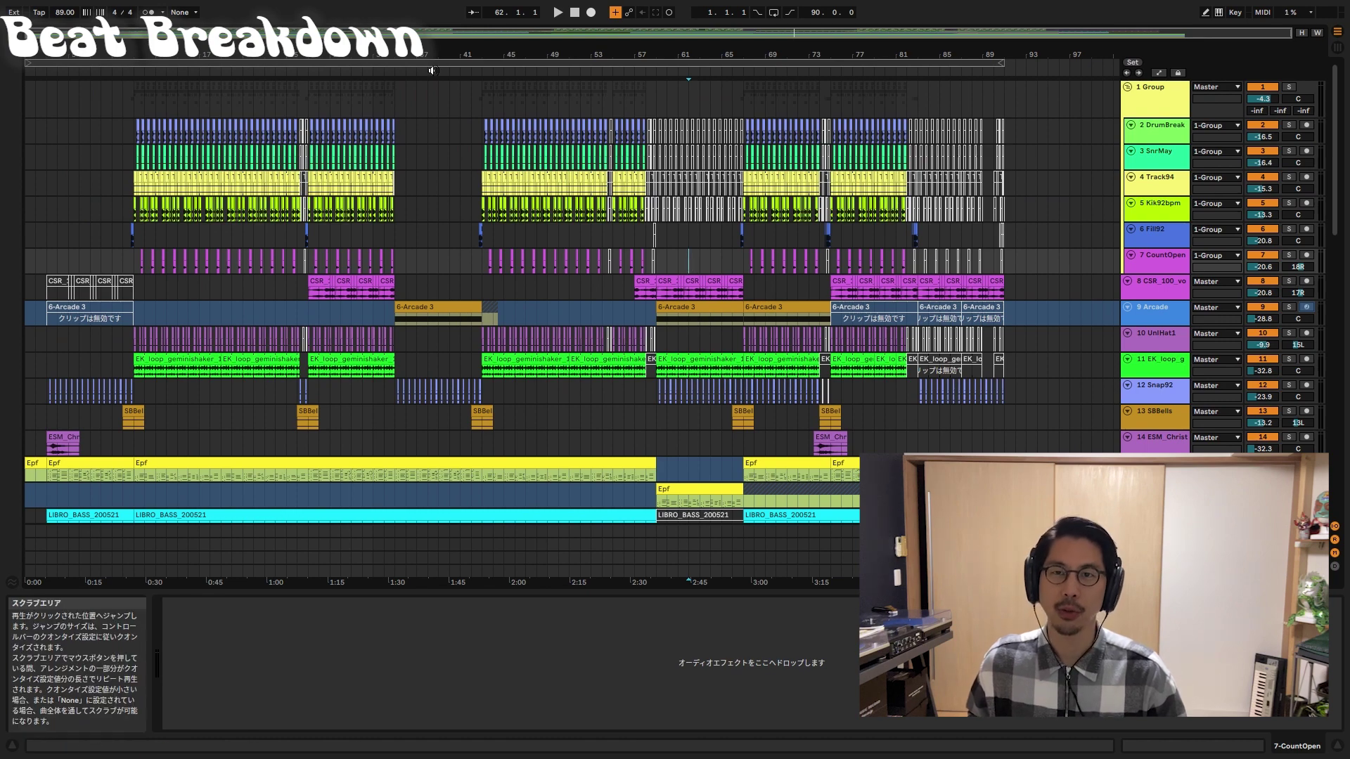
scroll(473, 208, "down", 12)
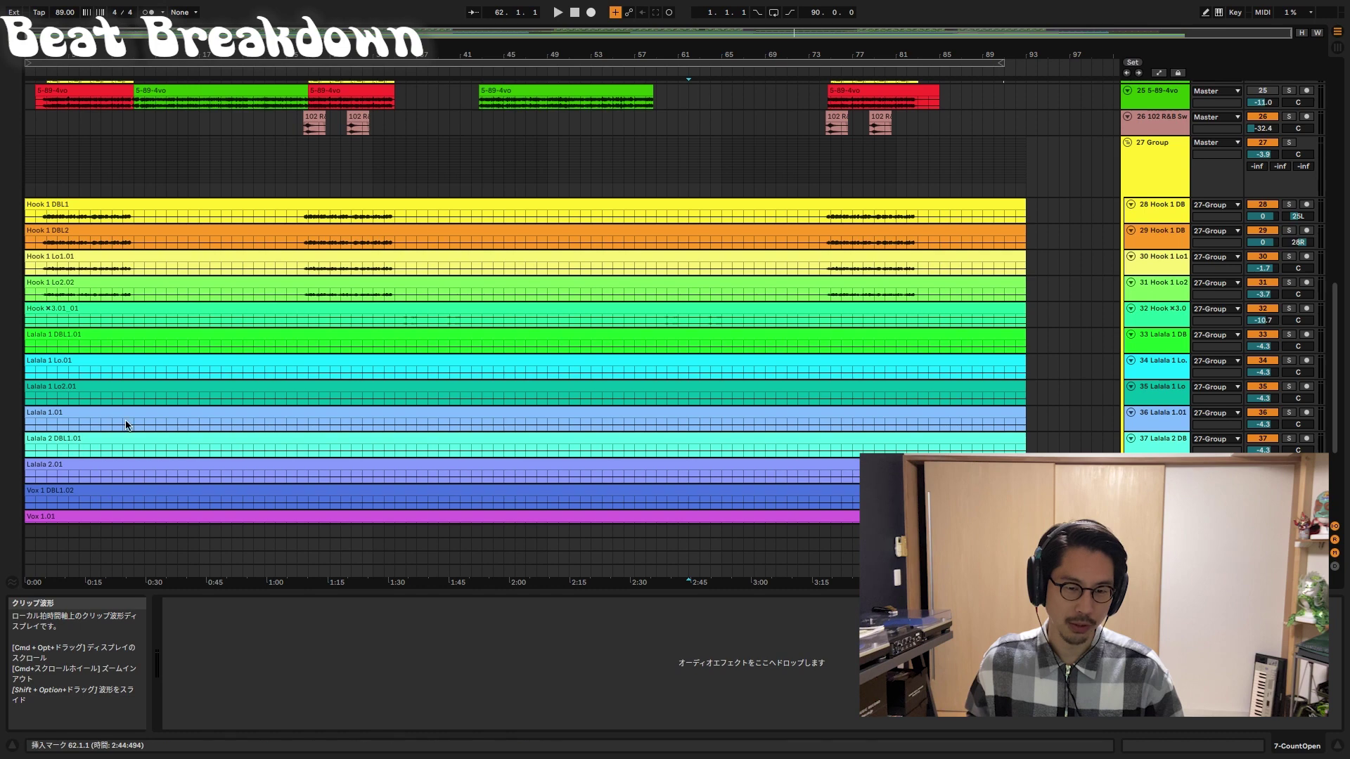
scroll(527, 292, "up", 3)
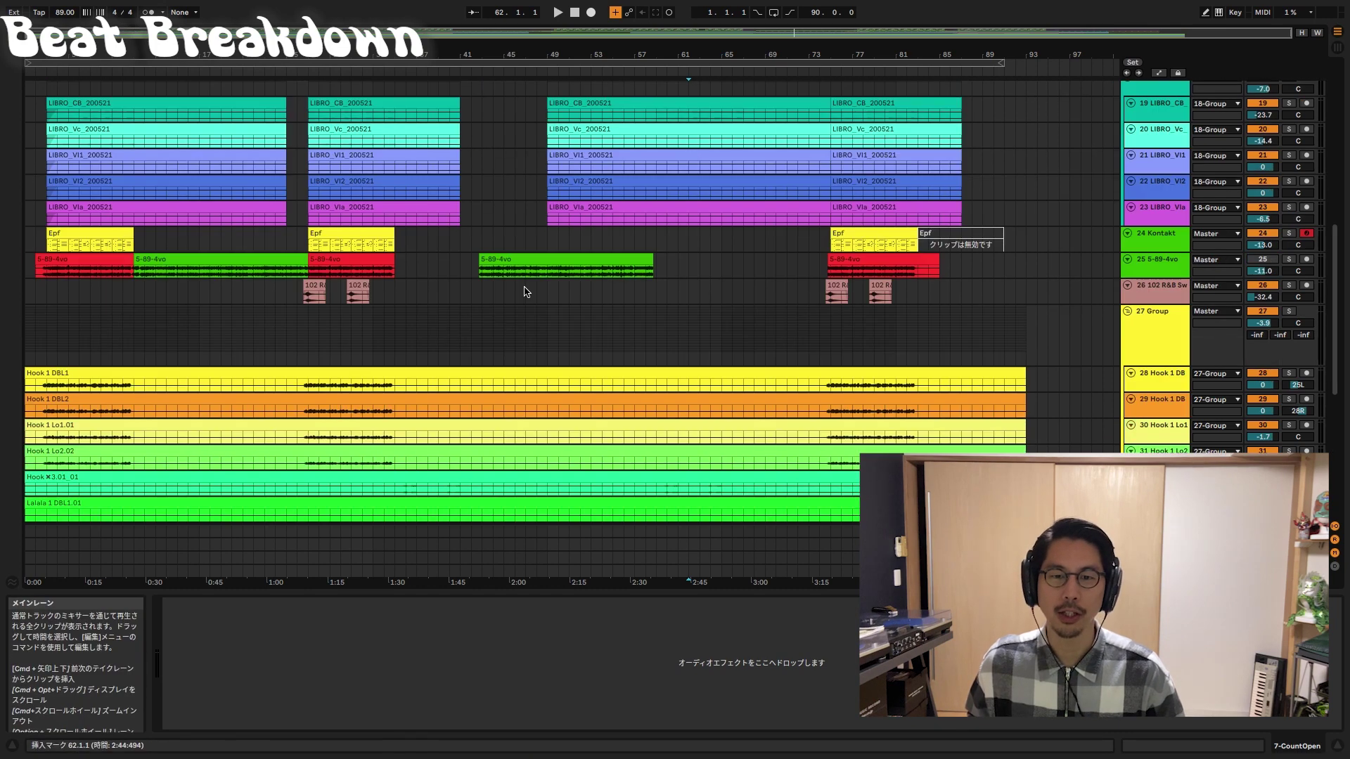
scroll(527, 292, "up", 9)
mouse_move(464, 5)
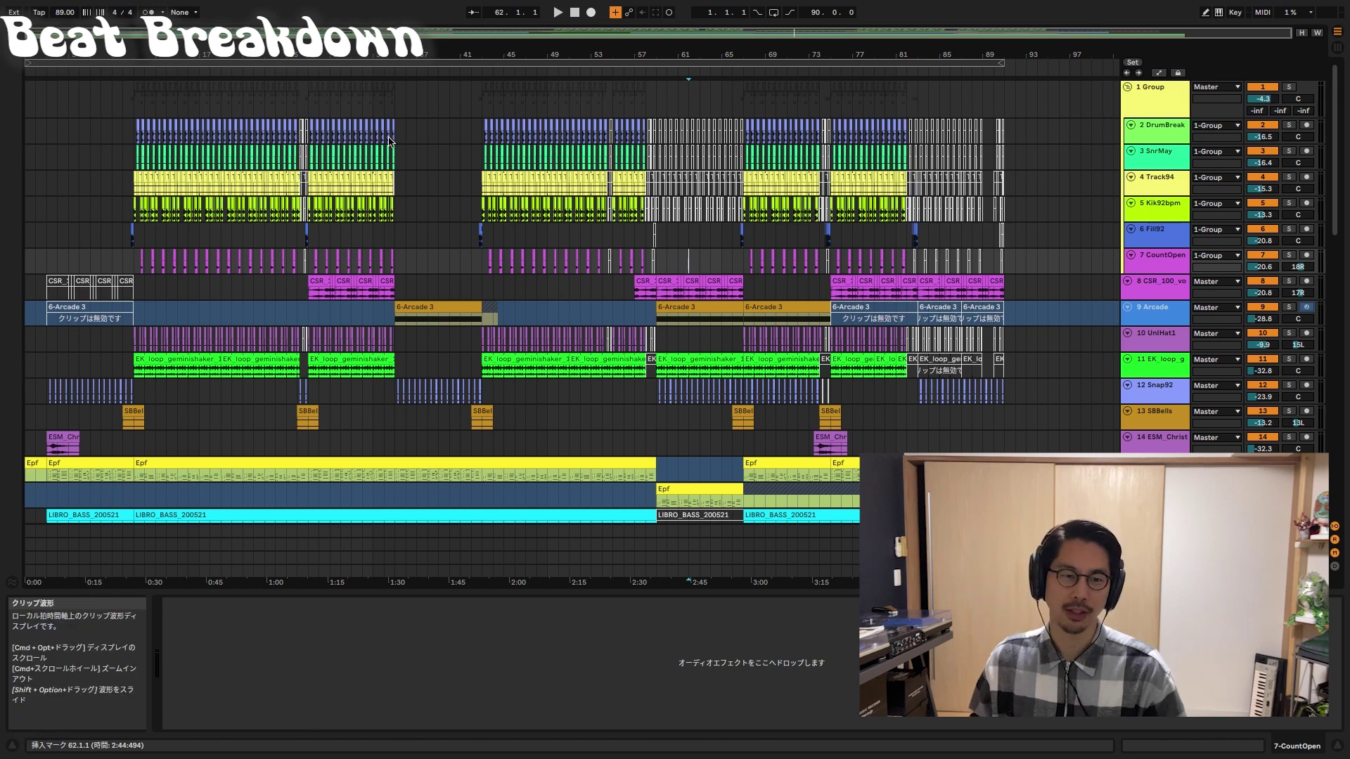
left_click_drag(75, 54, 74, 84)
scroll(232, 175, "down", 15)
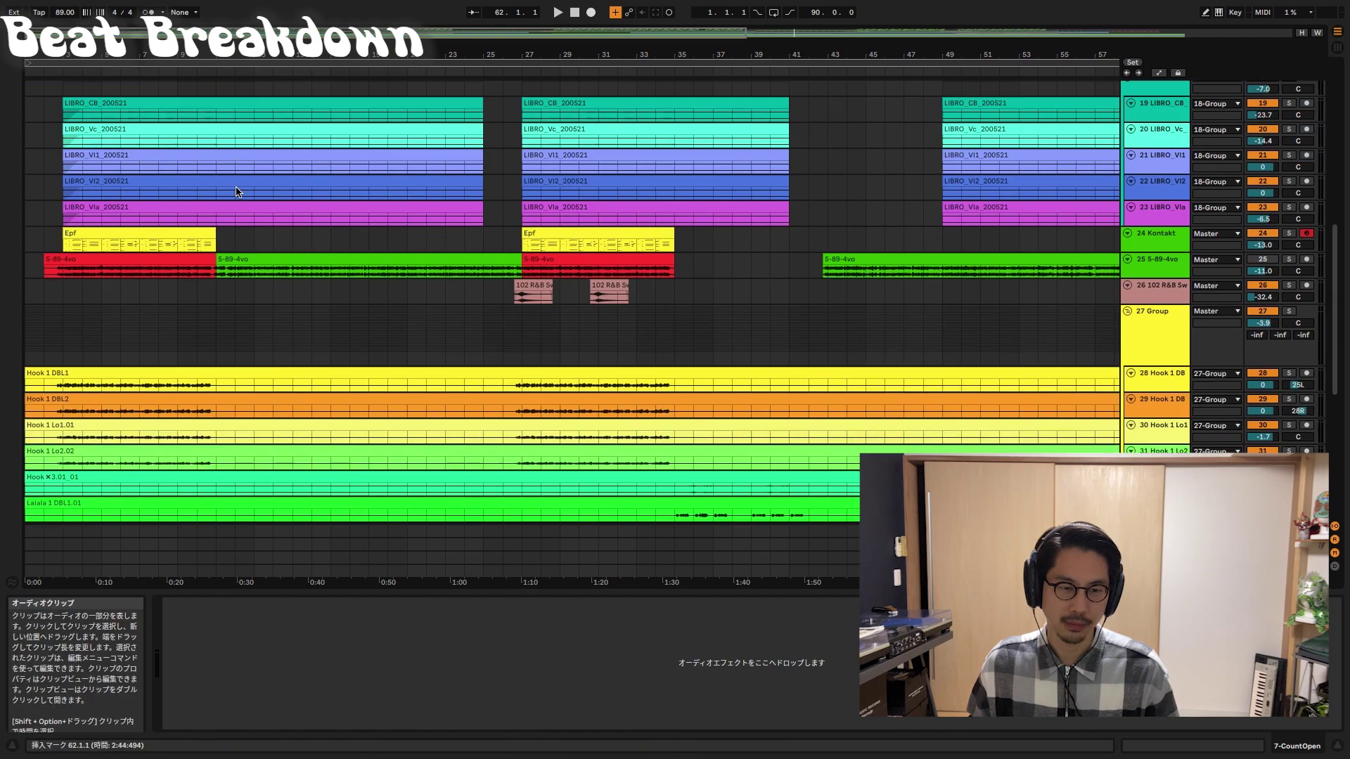
- Collapse the vocal track group 27 and toggle its track activator
scroll(492, 281, "up", 8)
scroll(774, 345, "down", 10)
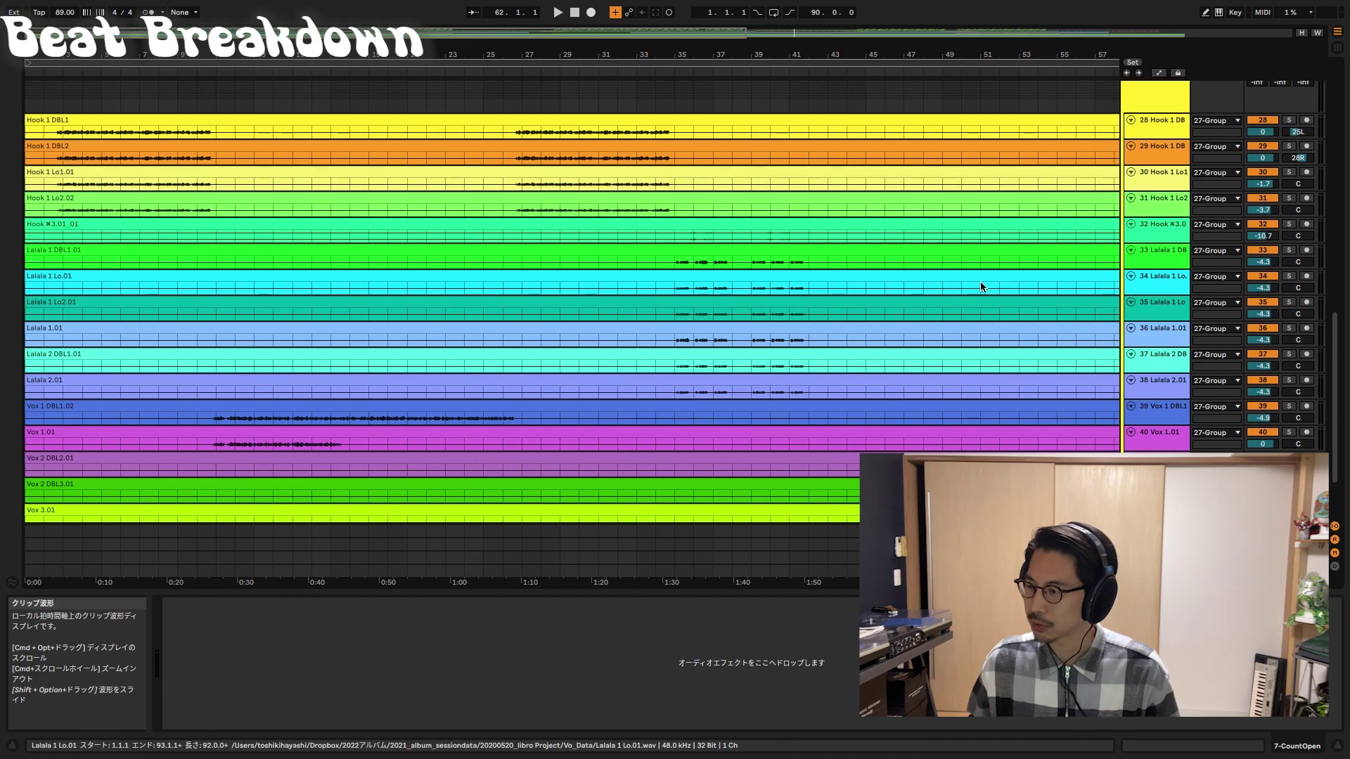
scroll(979, 286, "up", 3)
left_click(1128, 142)
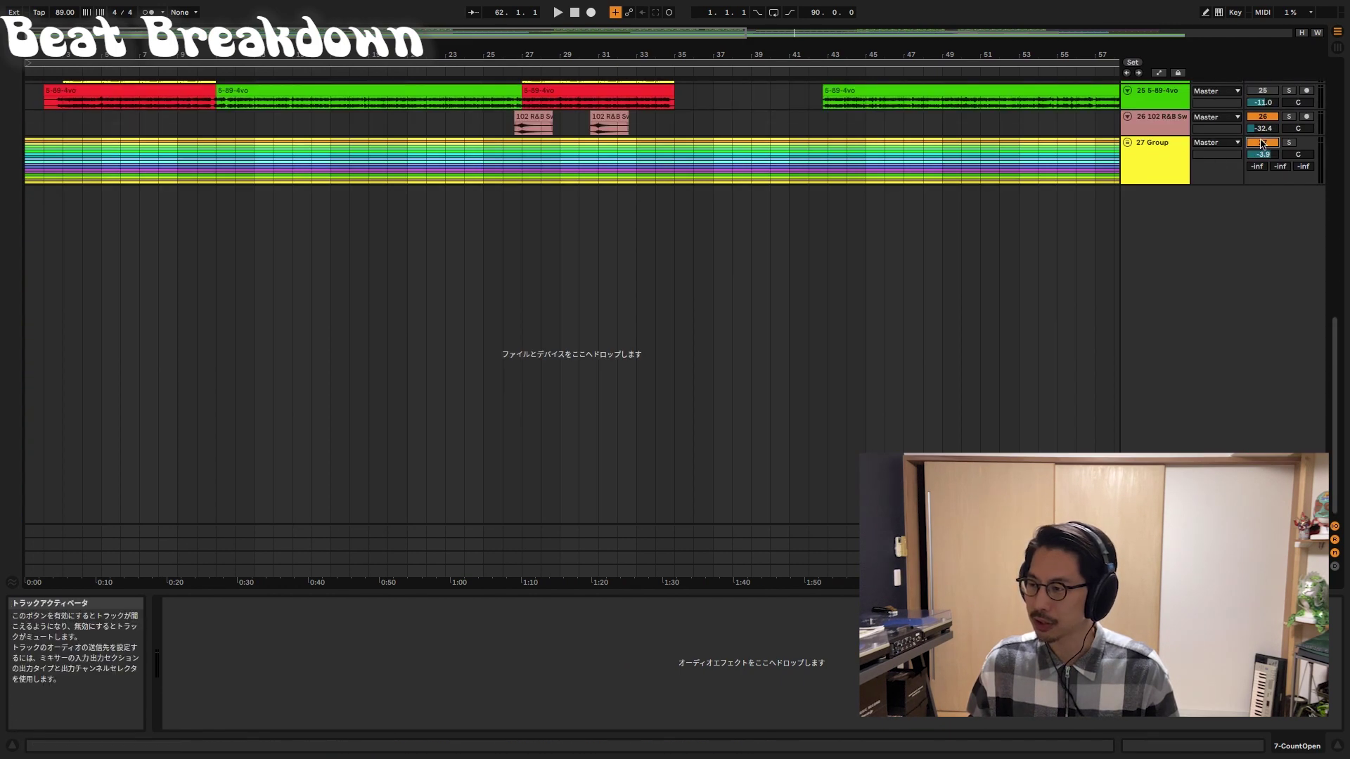
left_click(1262, 143)
- Play the mix from position 2.3.1, look over the bass, string and Kontakt tracks, and stop playback
scroll(905, 281, "up", 12)
left_click_drag(64, 55, 160, 190)
left_click(118, 210)
key("space")
scroll(200, 296, "down", 10)
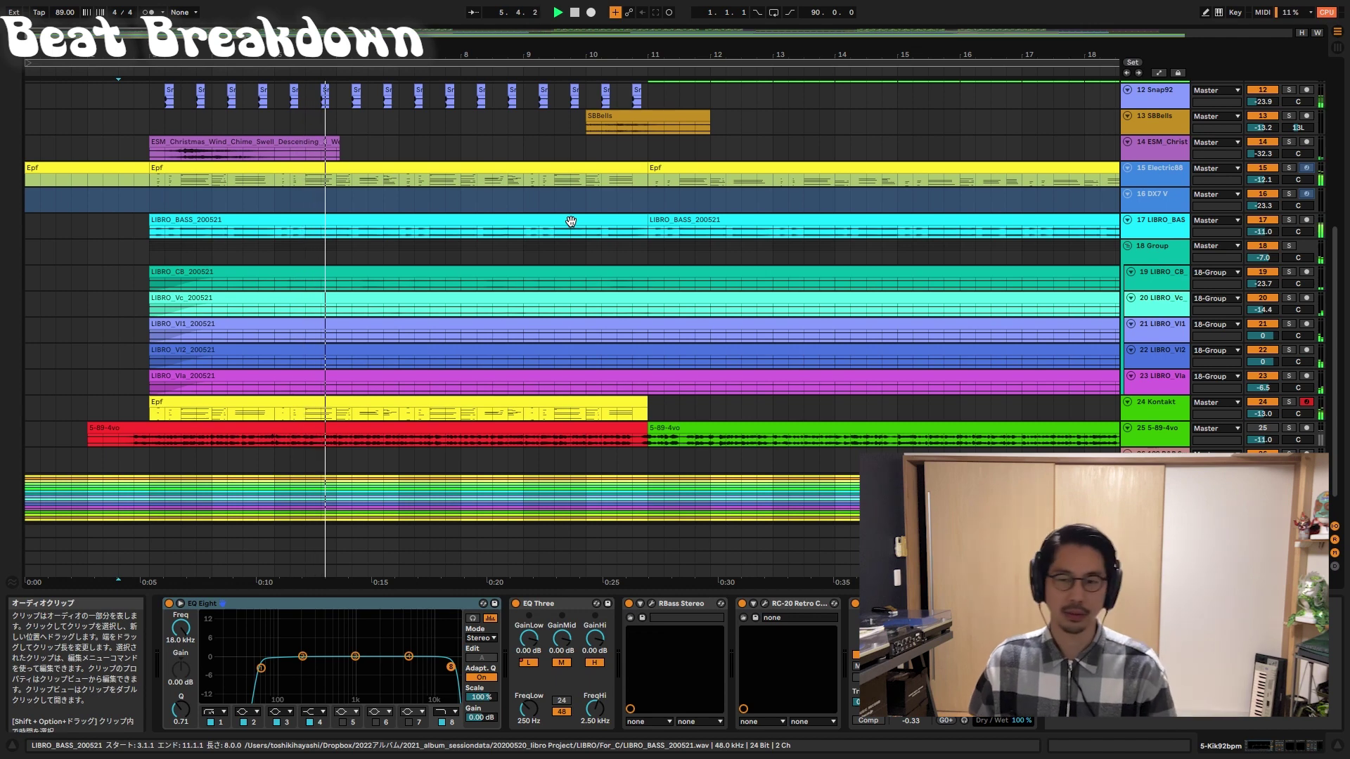
left_click_drag(285, 55, 285, 14)
scroll(287, 210, "down", 1)
scroll(286, 211, "up", 5)
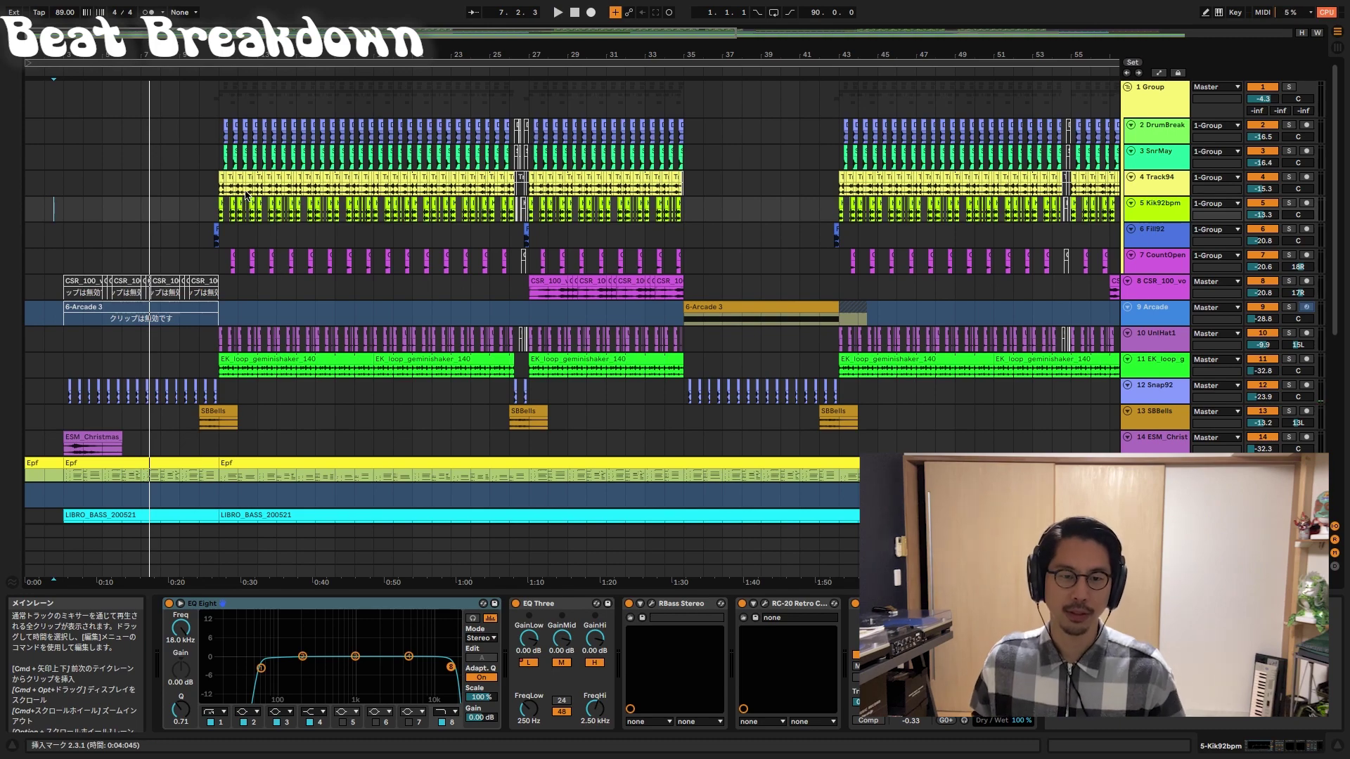
- Solo track group 1, which holds the drum tracks
left_click_drag(211, 54, 211, 14)
scroll(417, 268, "down", 5)
scroll(417, 268, "up", 5)
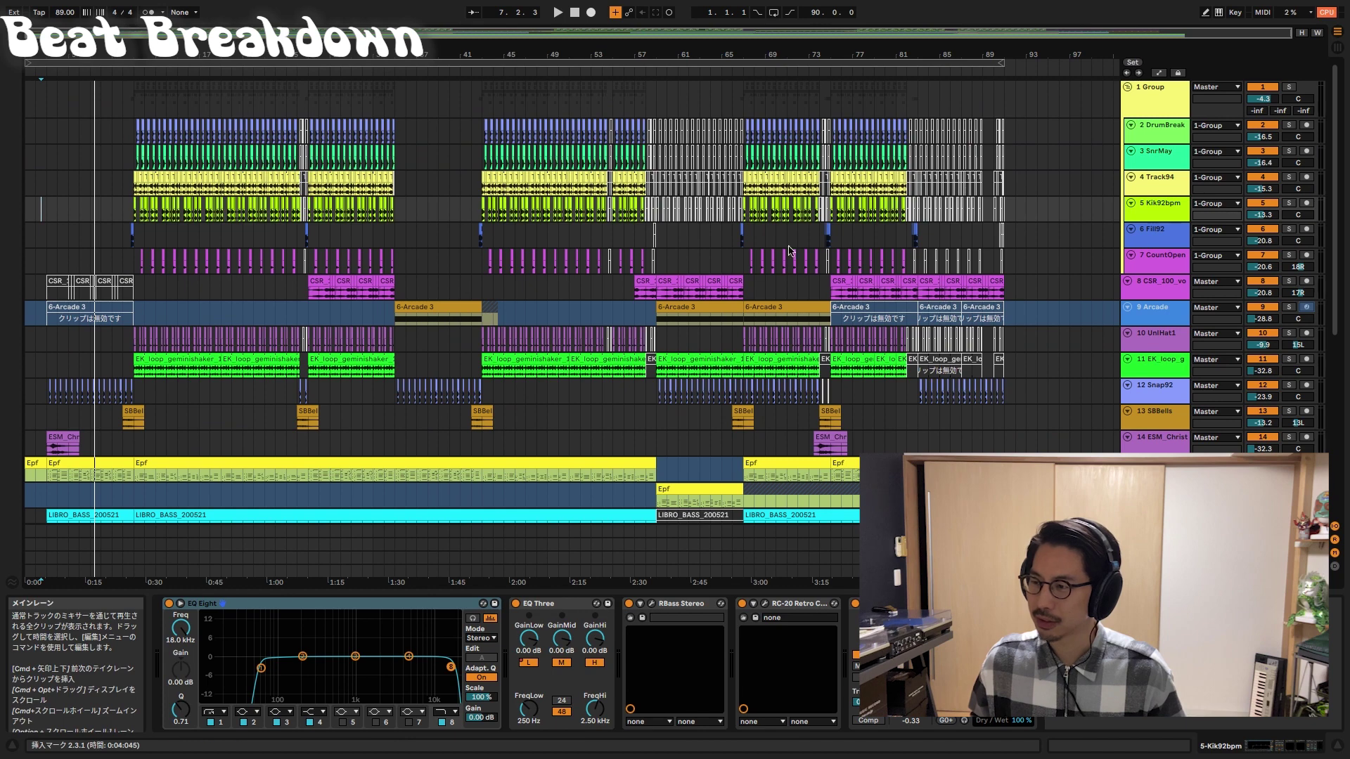
left_click_drag(126, 54, 130, 105)
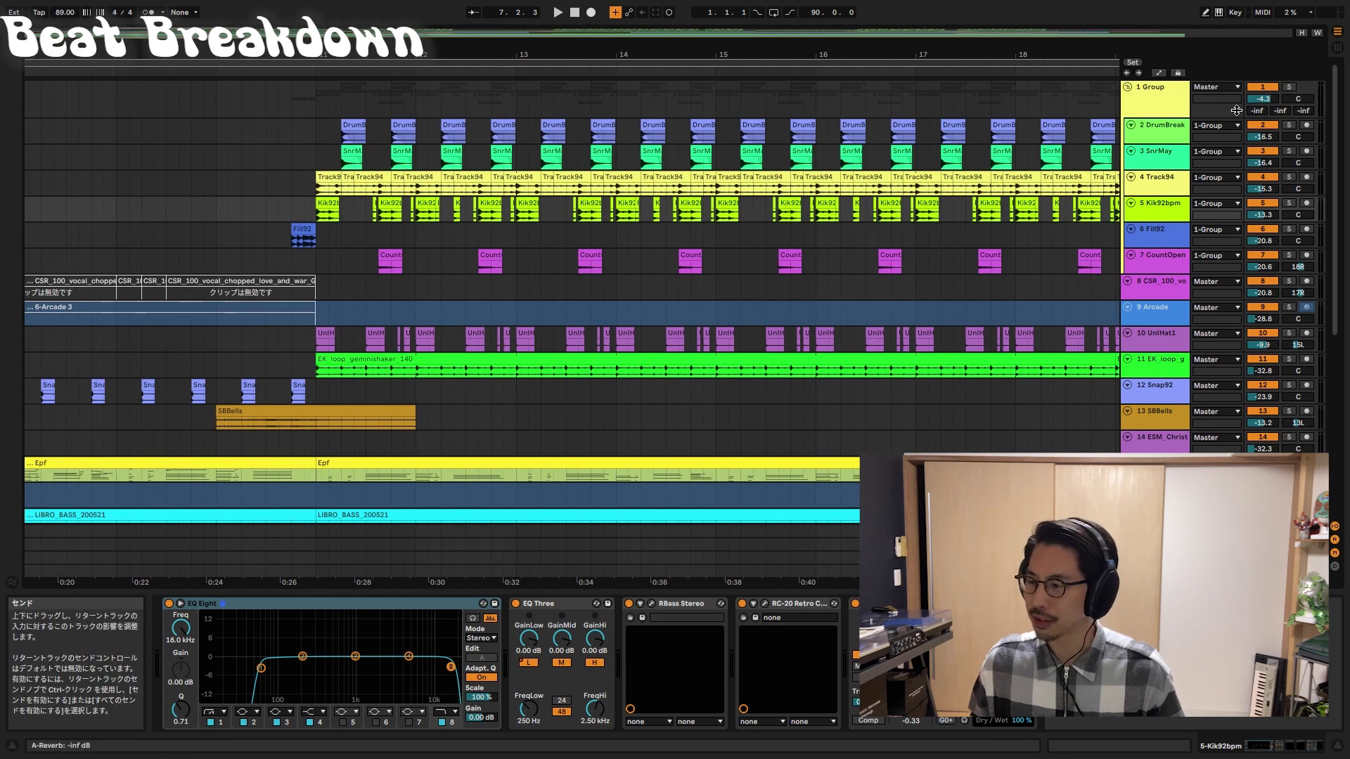
left_click(1291, 91)
left_click(1291, 88)
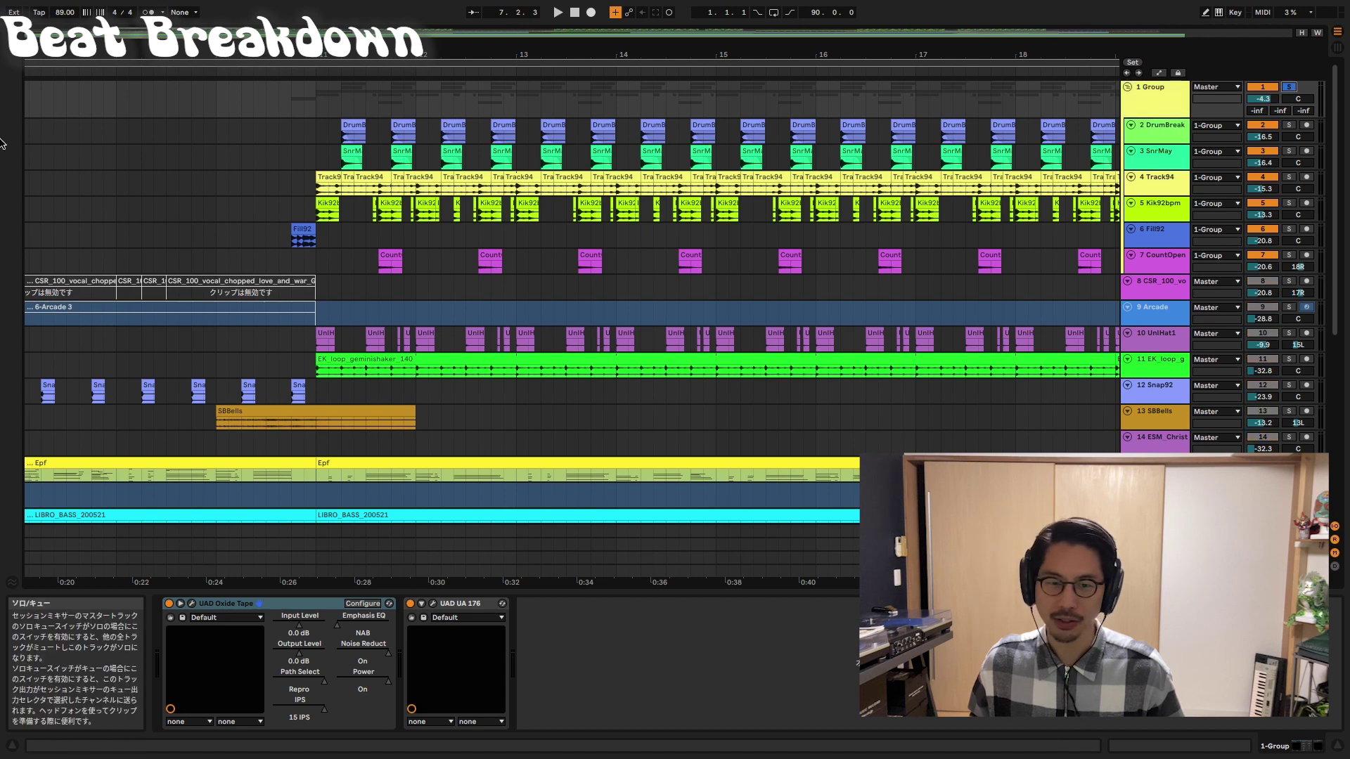
- Select tracks 2 DrumBreak through 11 EK_loop, solo them together and play from bar 11
left_click(1153, 322)
left_click(1154, 343, "shift")
left_click(1154, 364, "shift")
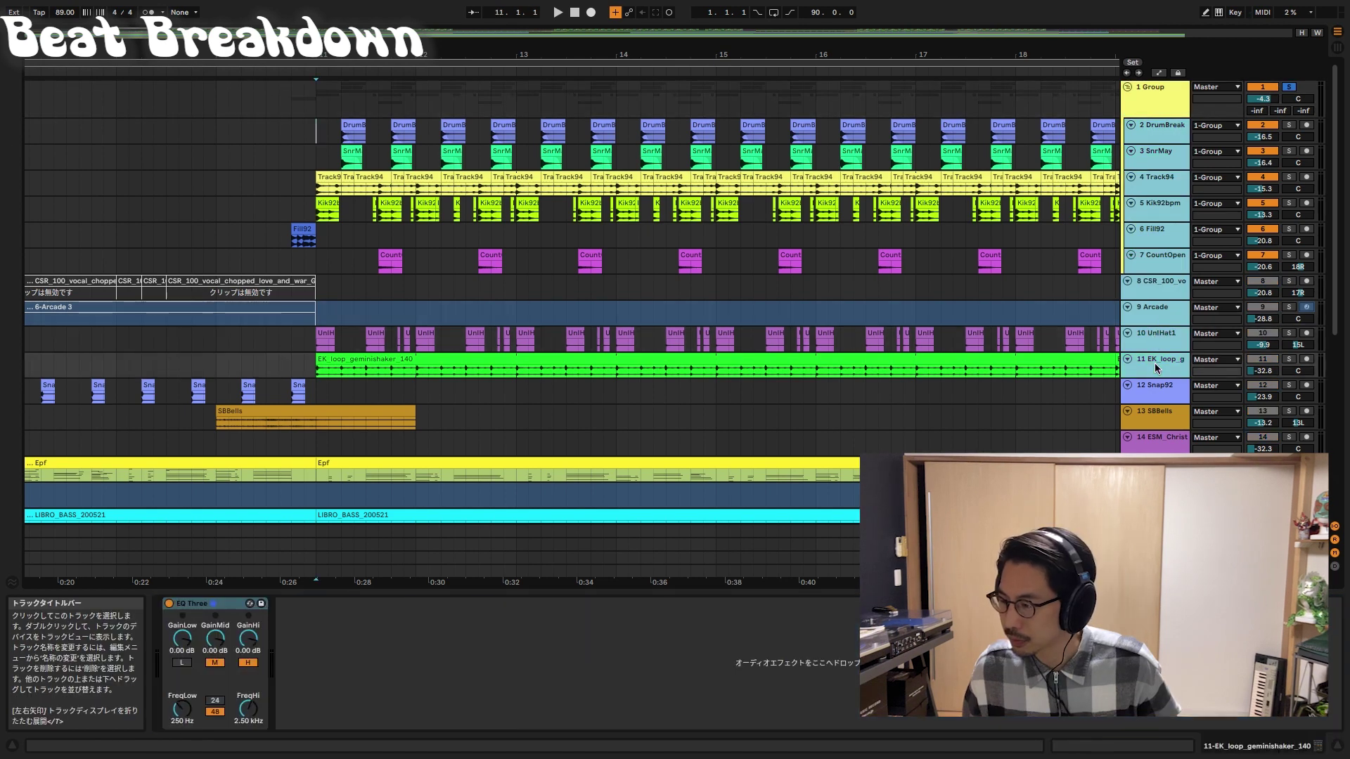
left_click(1289, 360)
key("space")
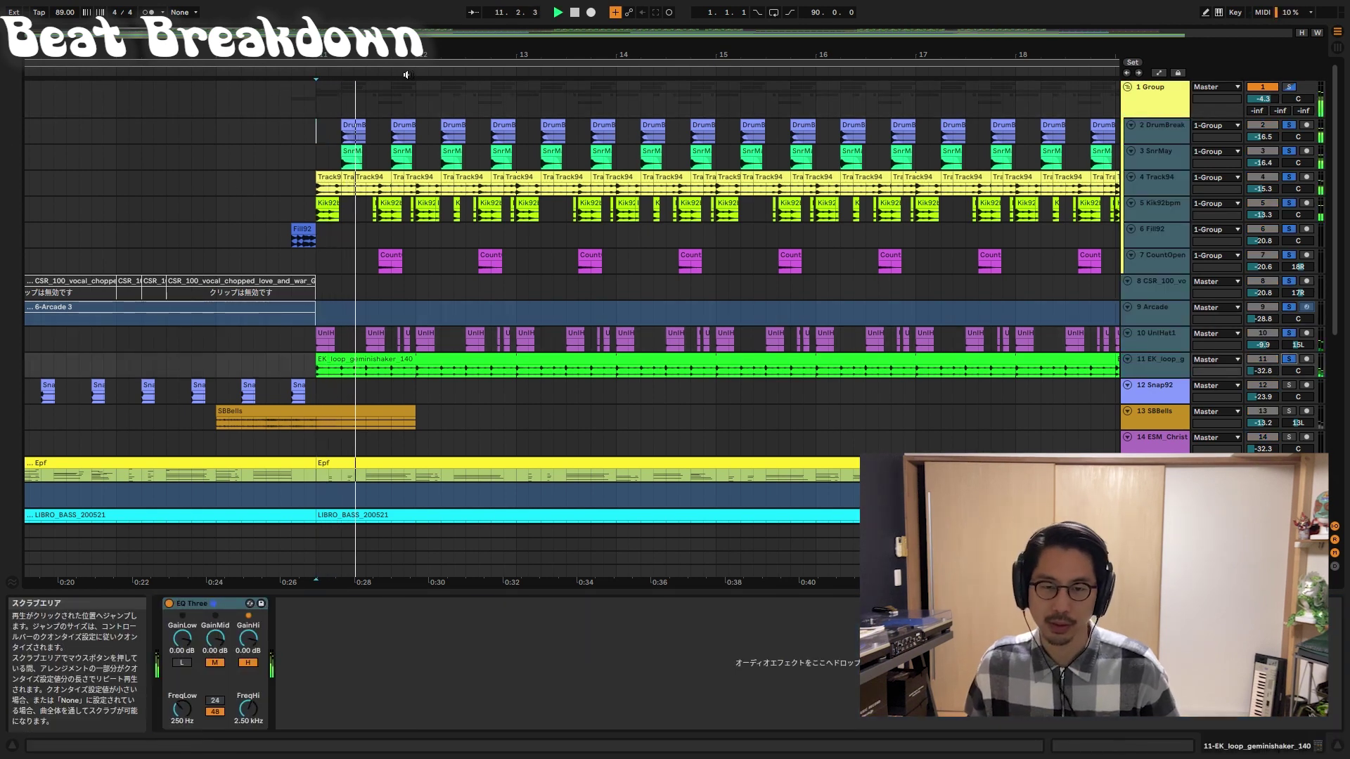
mouse_move(244, 55)
left_mouse_down()
mouse_move(244, 92)
mouse_move(243, 29)
left_mouse_up()
left_click_drag(346, 56, 346, 36)
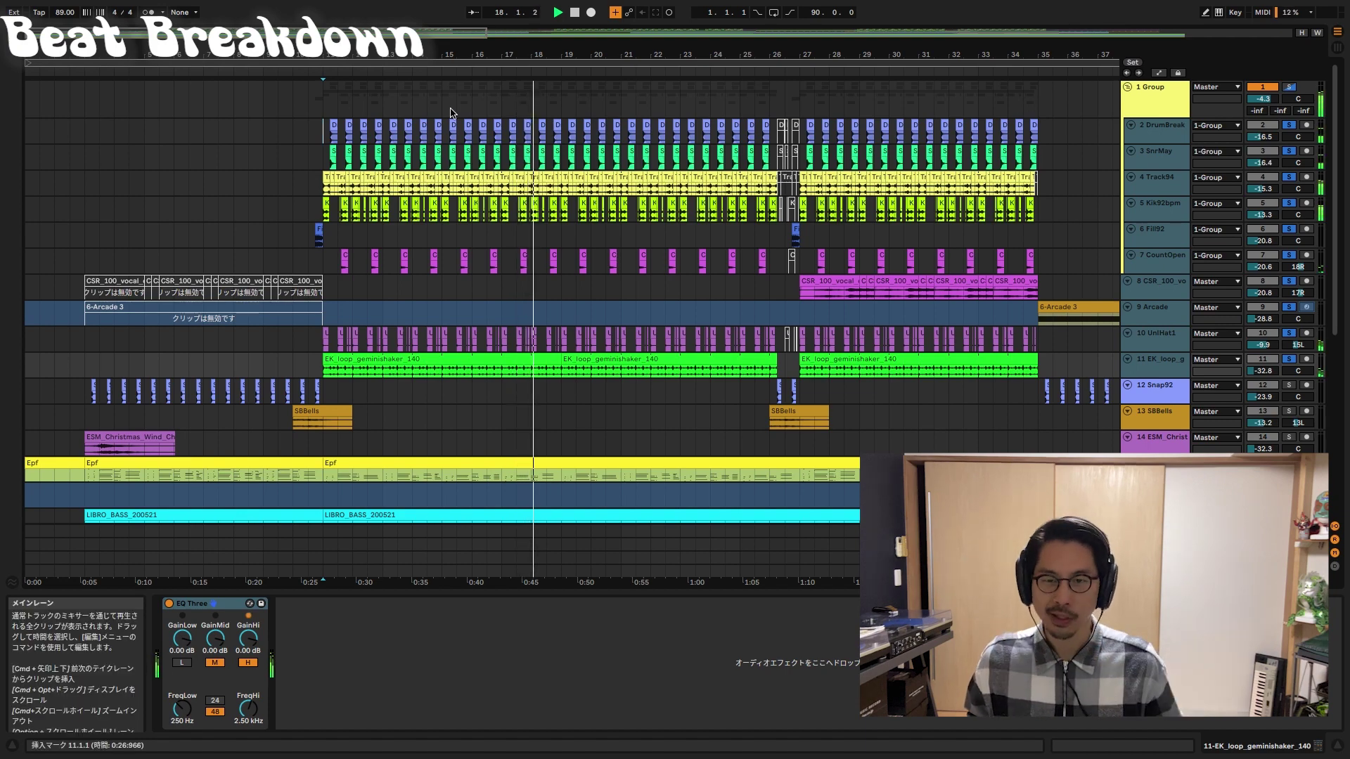
- Stop playback, select Track94's first clip at bar 11, solo only track 4 Track94 and play it from there
left_click_drag(325, 49, 330, 162)
key("space")
left_click(449, 175)
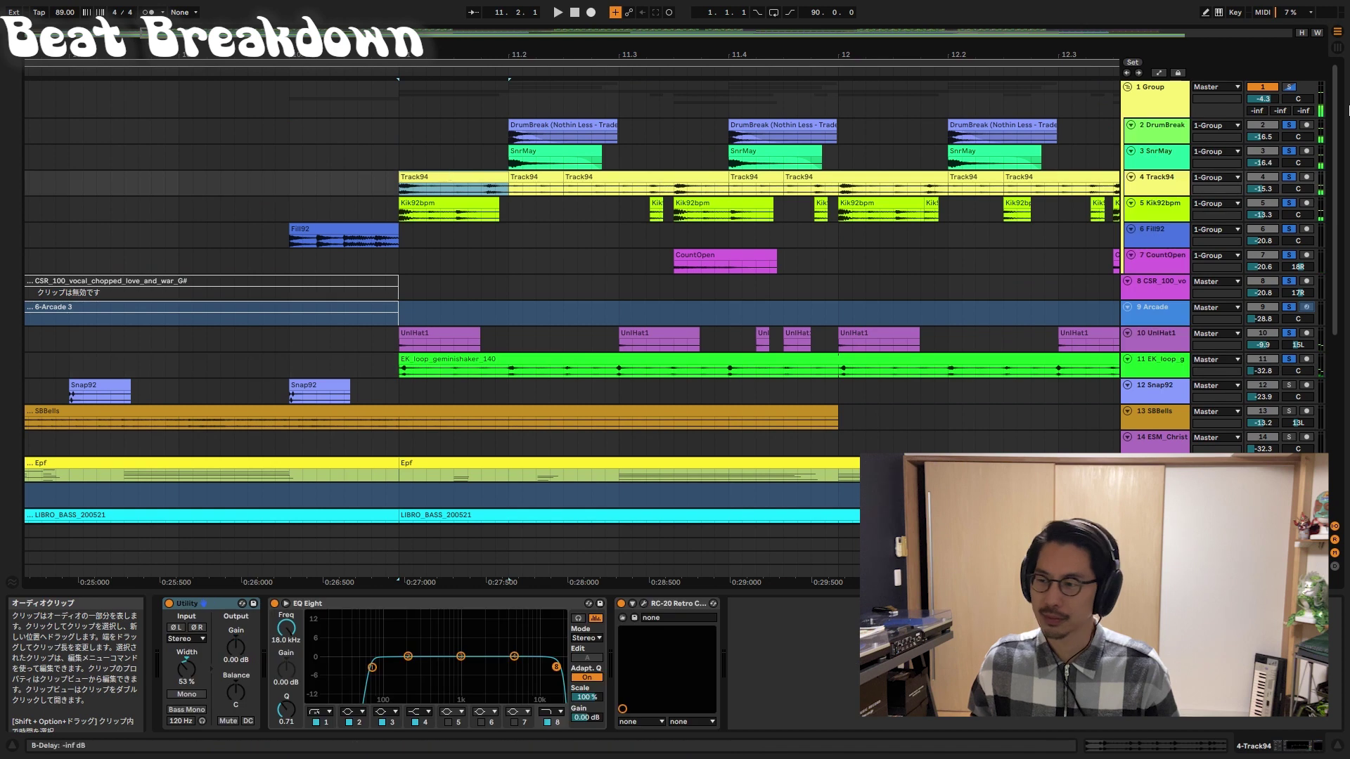
left_click(1289, 177)
left_click(1290, 180)
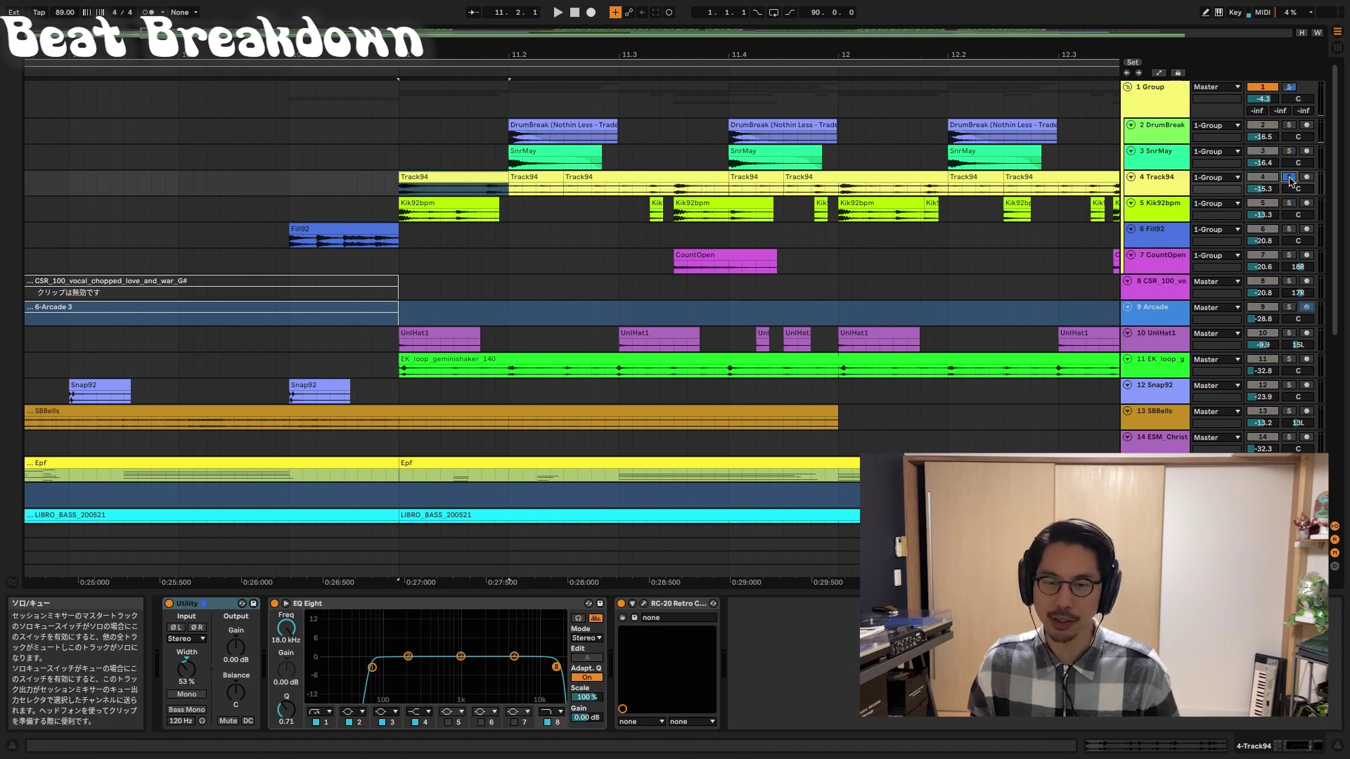
left_click(1289, 180)
key("space")
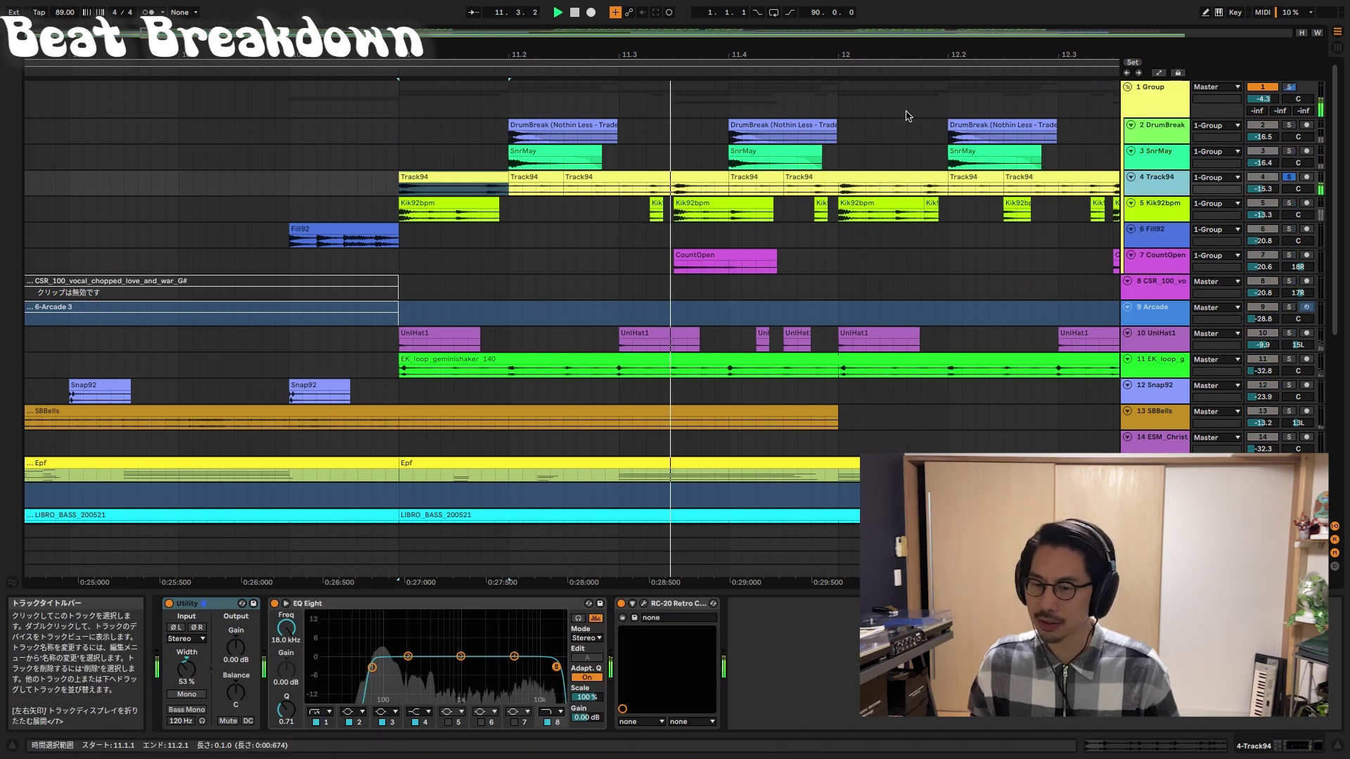
left_click_drag(627, 46, 552, 13)
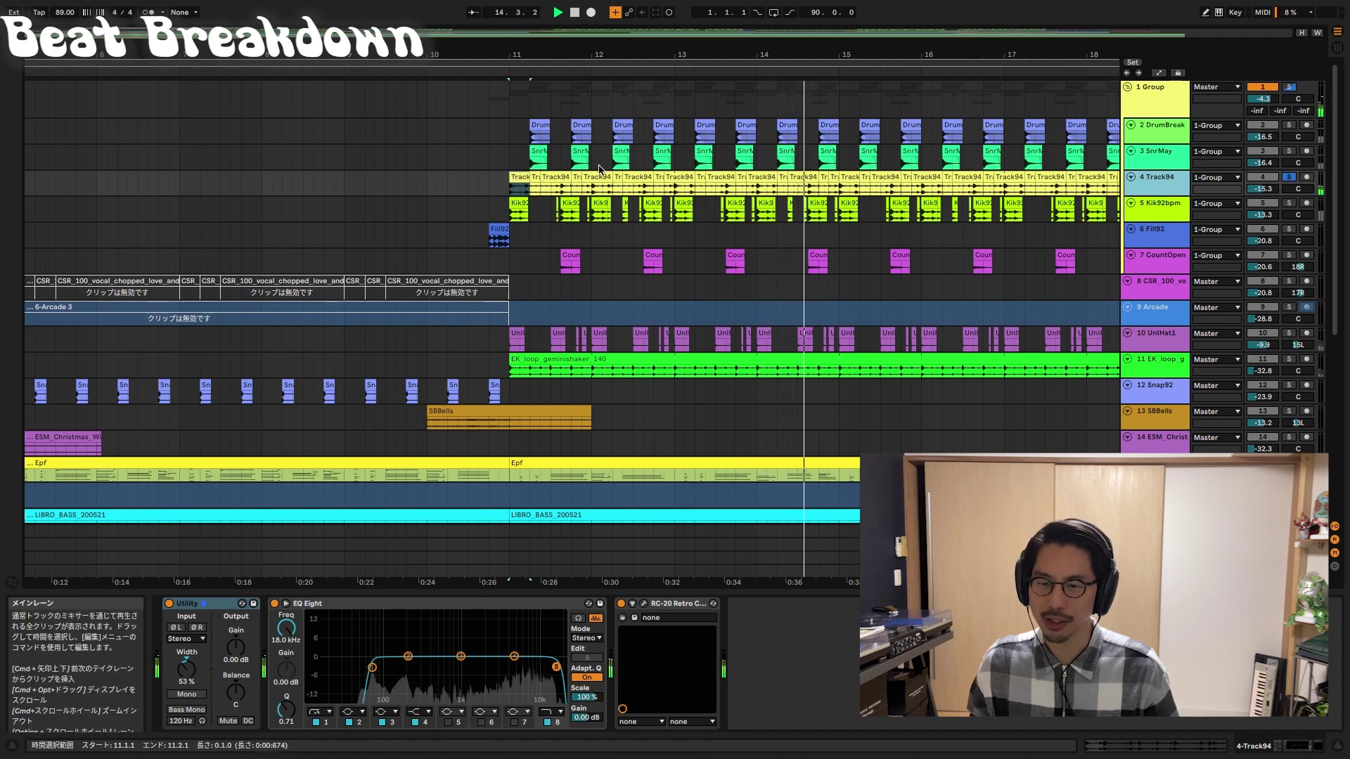
- Turn off the solo on Track94, play the full mix briefly from bar 11 and stop playback
key("space")
left_click(1289, 177)
key("space")
key("space")
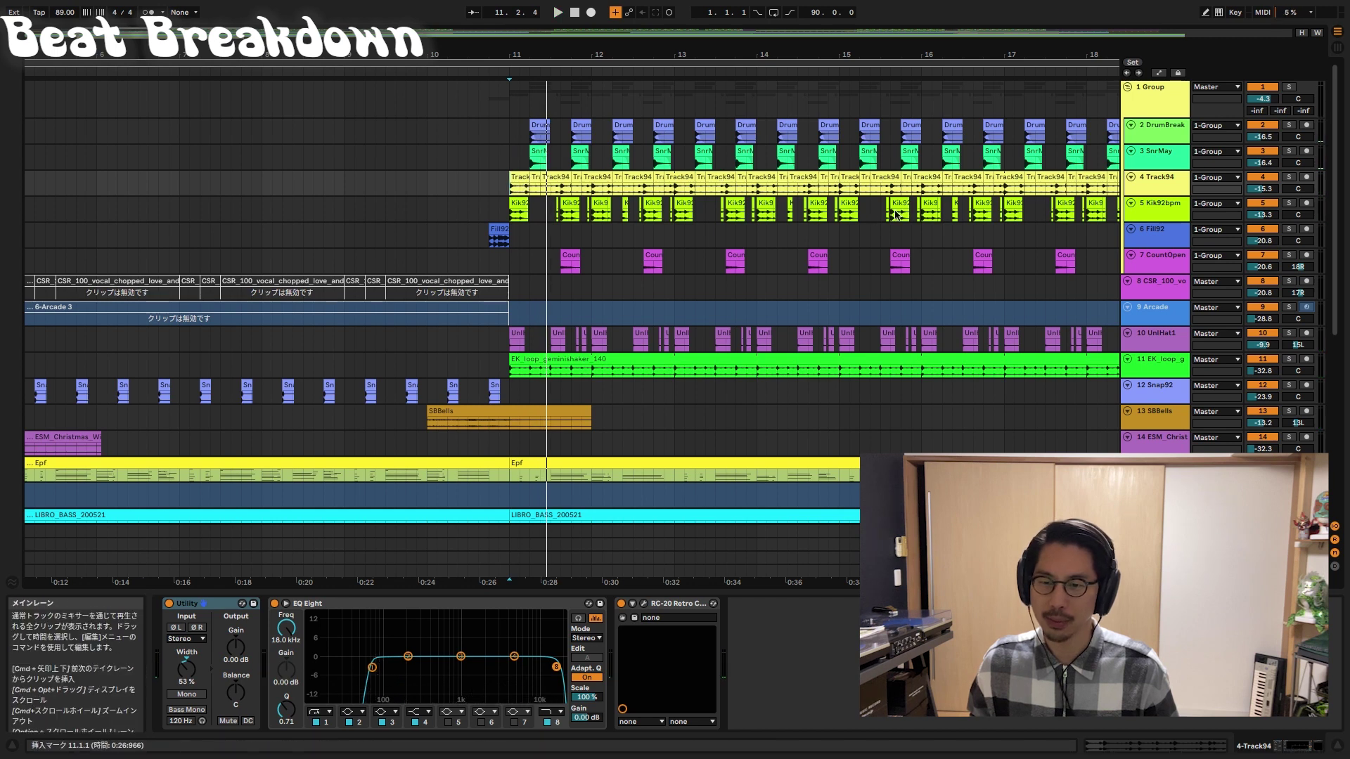
- Solo track 5 Kik92bpm, play it from its first clip at bar 11, enlarge its lane and show its devices
left_click(1289, 204)
left_click(514, 203)
key("space")
left_click_drag(1151, 223, 1154, 356)
double_click(1148, 241)
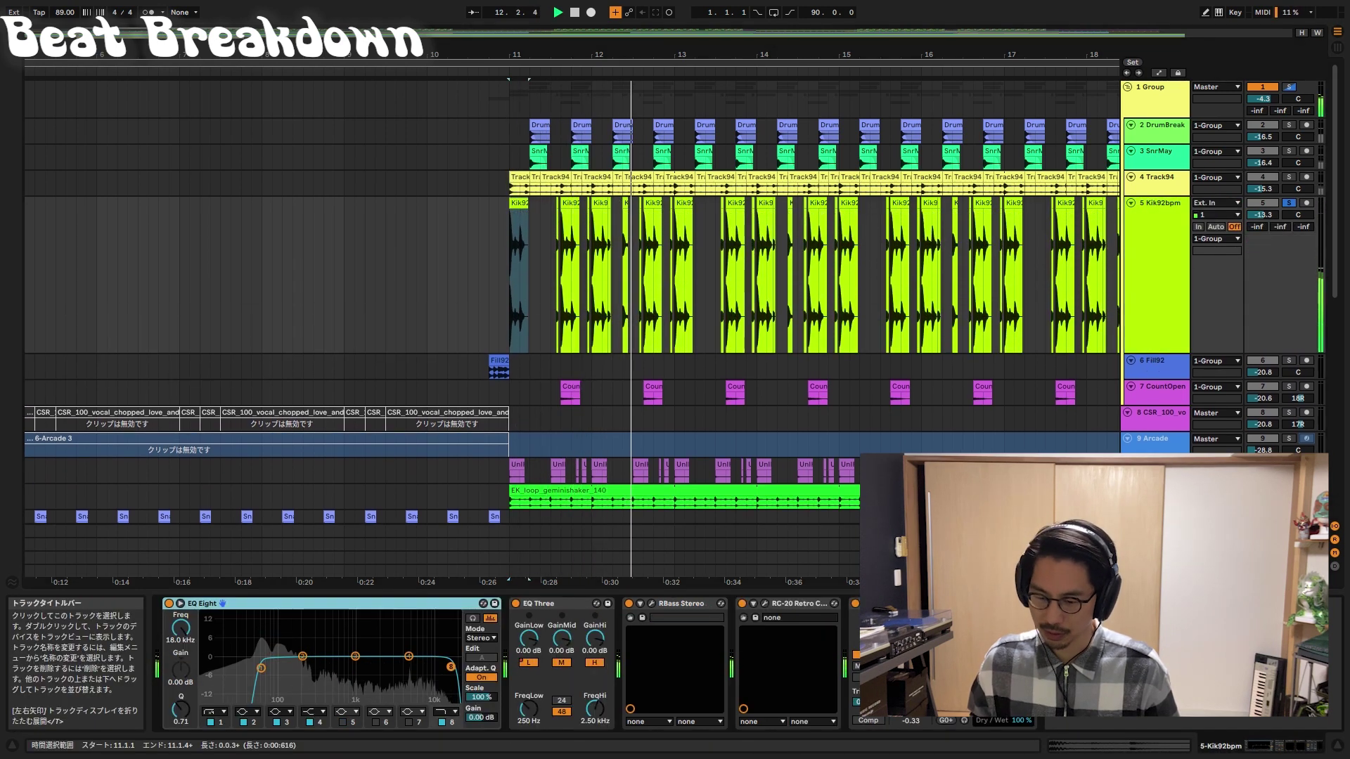
- Inspect the RBass Stereo and RC-20 Retro Color plug-in windows of the Kik92bpm track and close both
left_click(652, 604)
left_click_drag(561, 348, 315, 75)
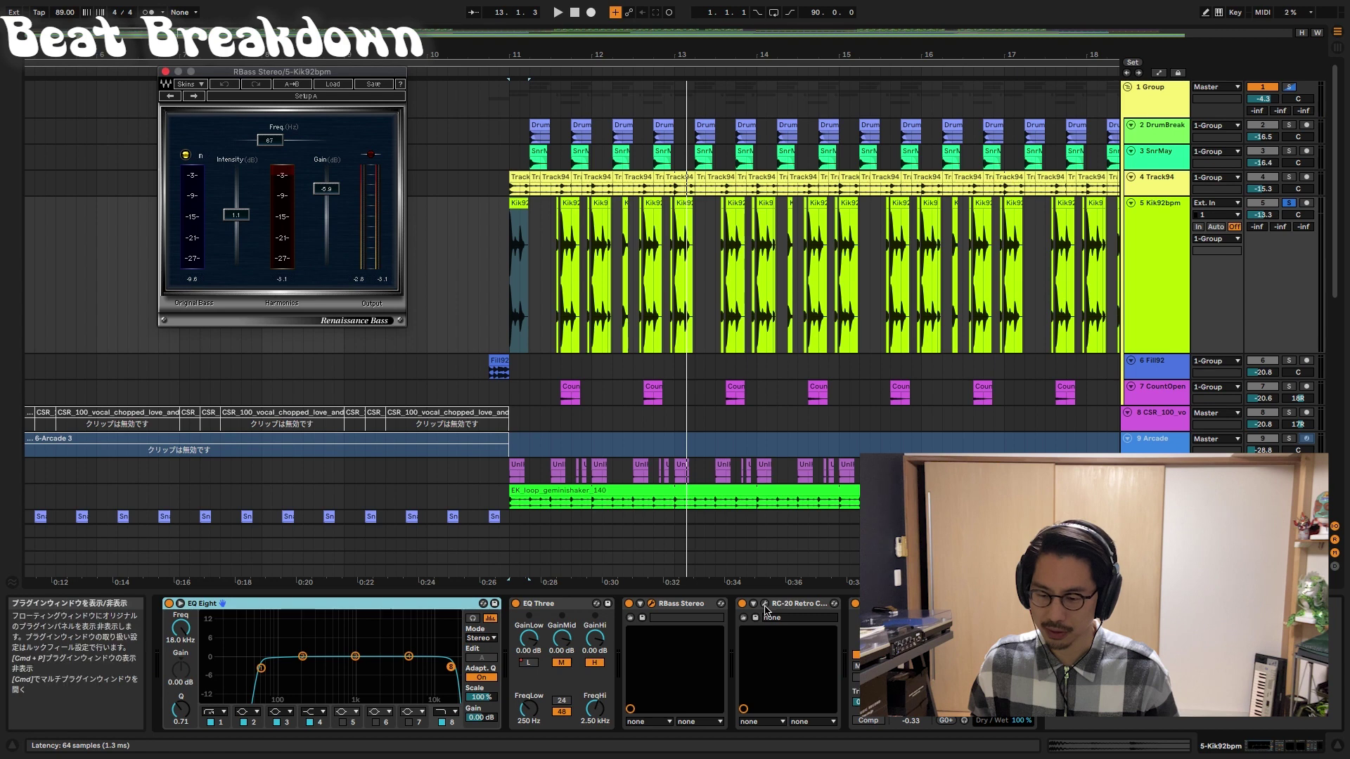
left_click_drag(705, 324, 384, 83)
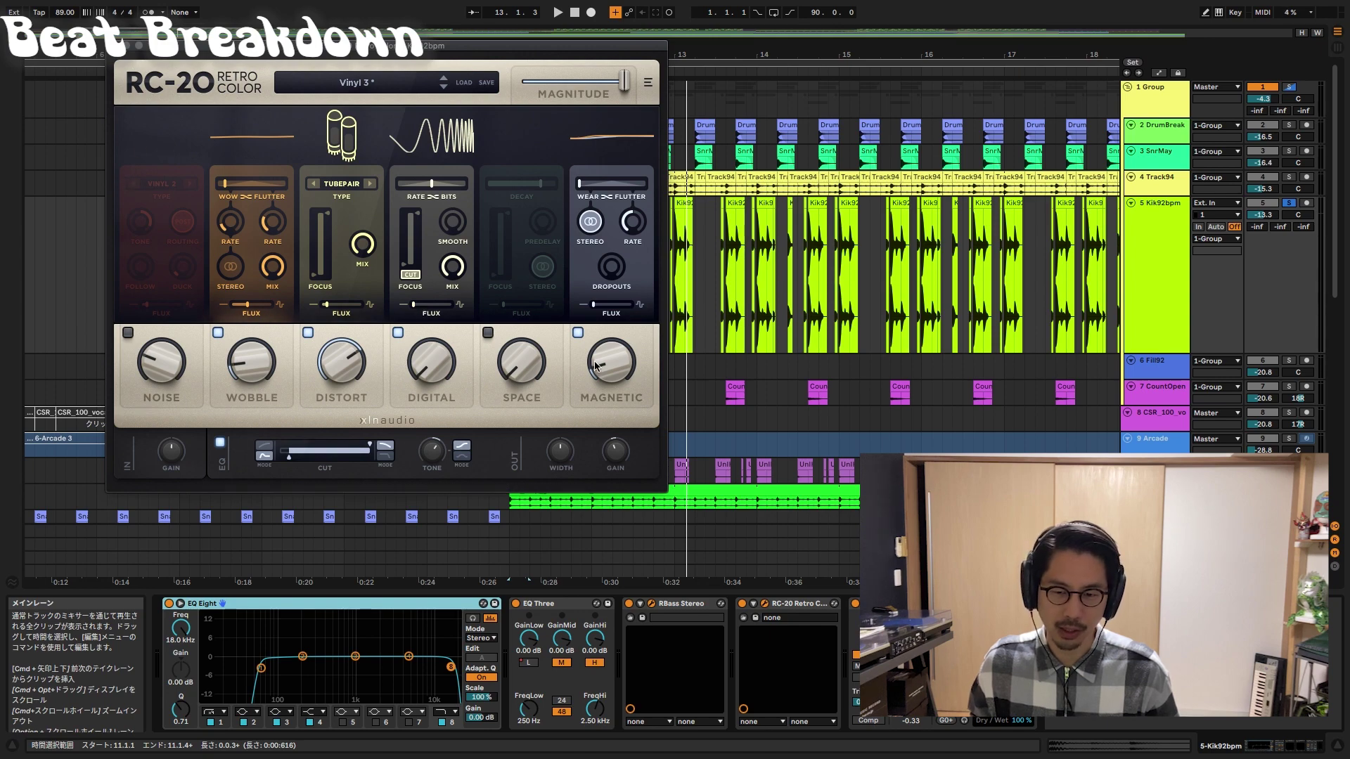
left_click(127, 45)
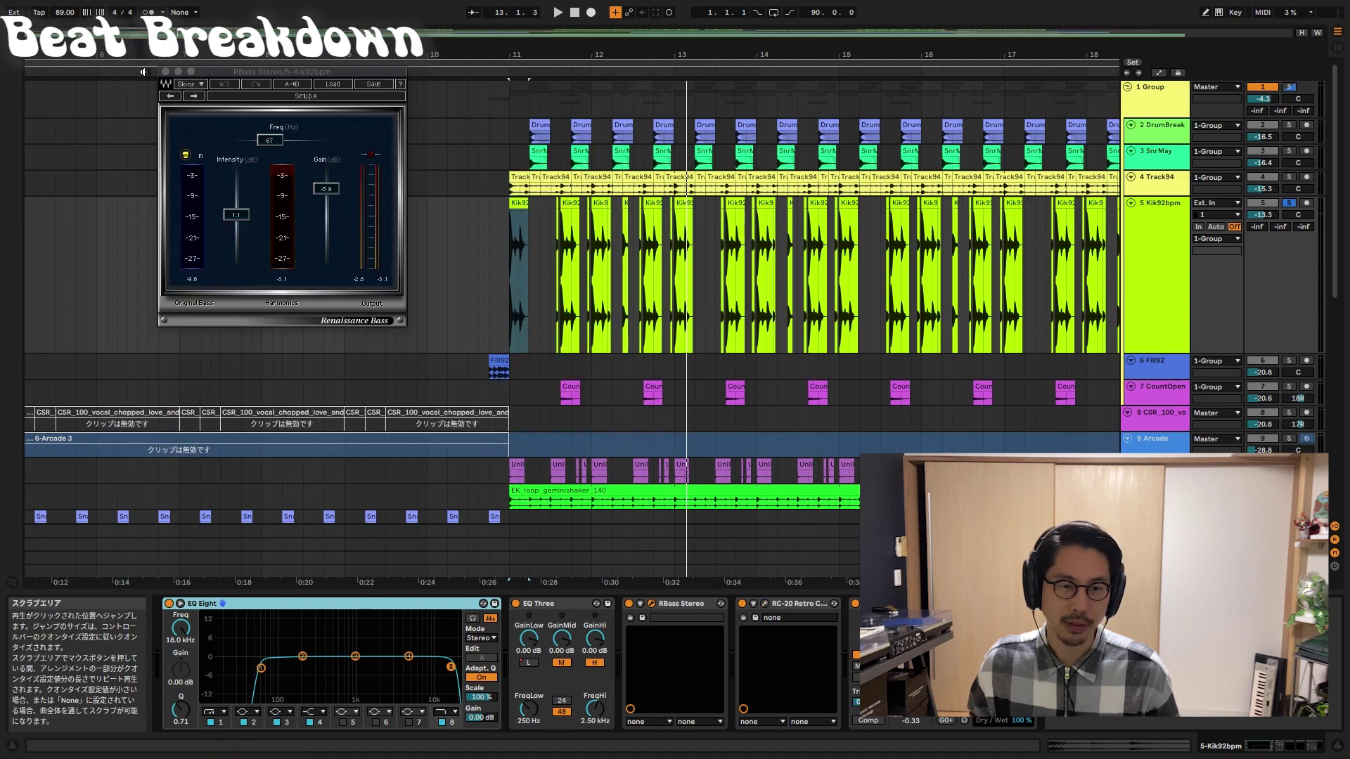
left_click(165, 72)
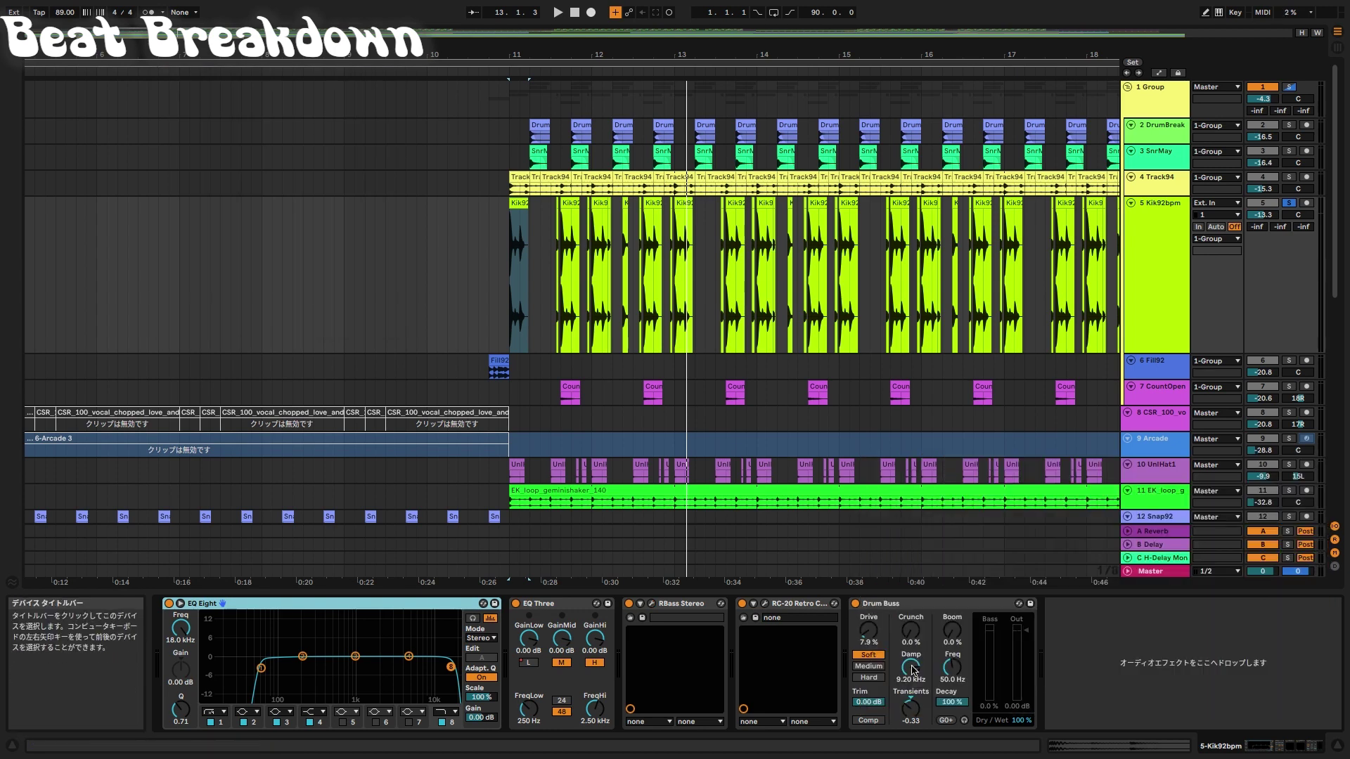
- Solo track 3 SnrMay in place of the kick, play it from bar 11 and enlarge its lane
left_click(522, 285)
left_click(501, 290)
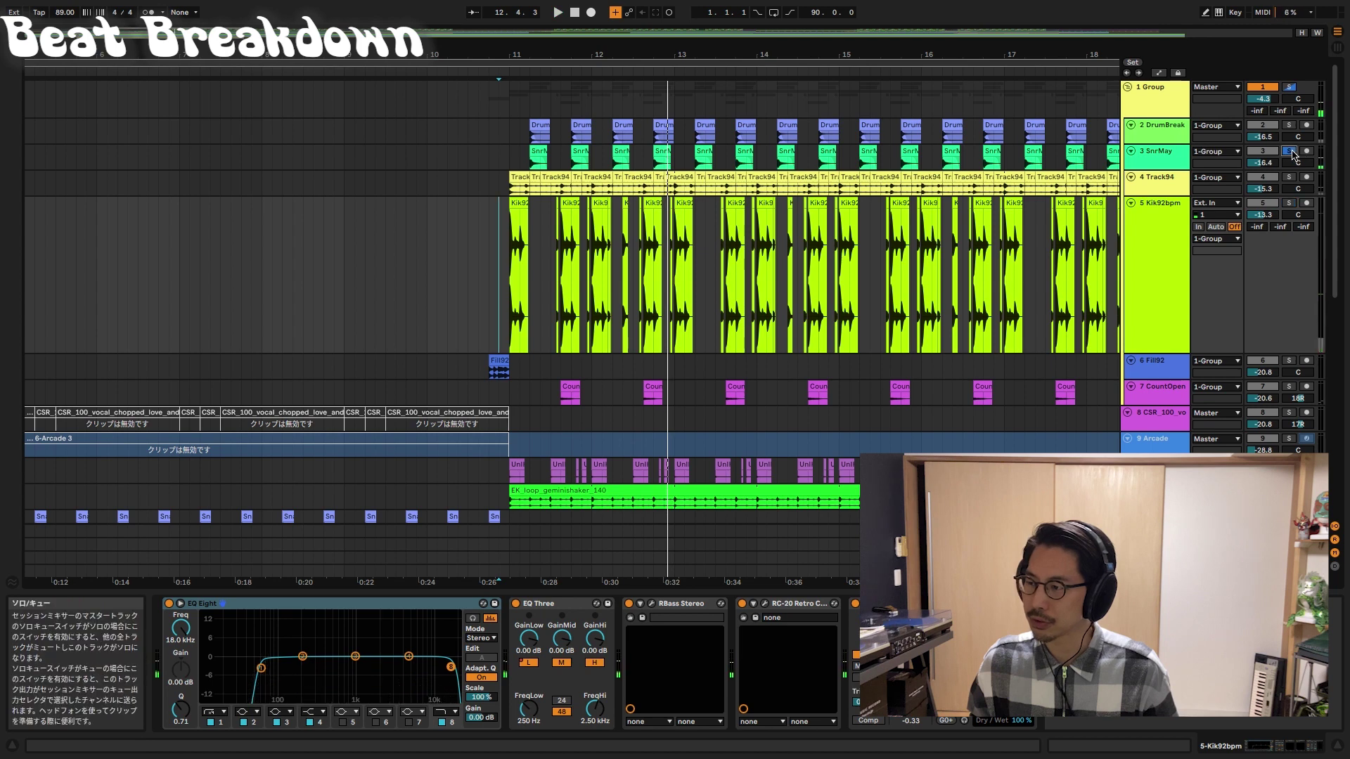
left_click(509, 165)
key("space")
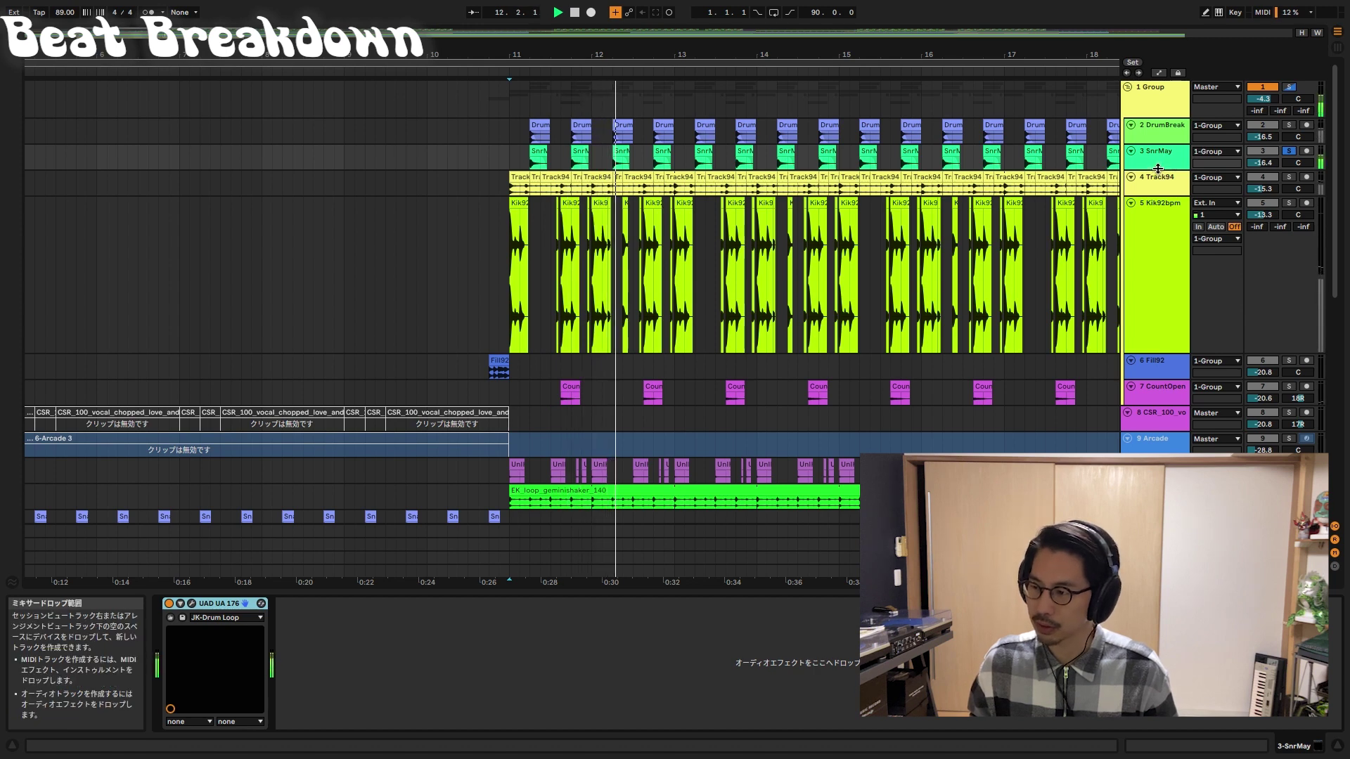
left_click_drag(1157, 170, 1142, 325)
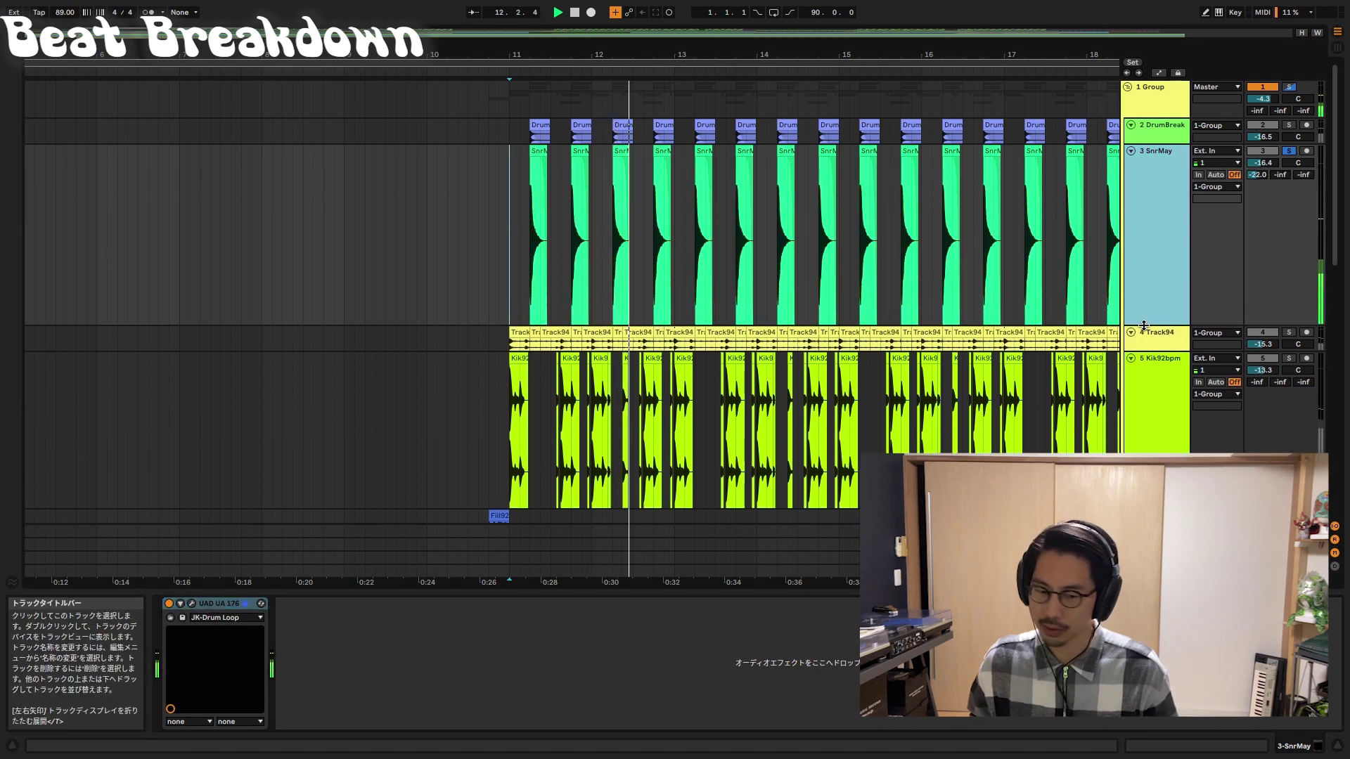
- Inspect the UAD UA 176 plug-in window on the SnrMay track and close it
left_click(192, 603)
left_click_drag(817, 600, 293, 128)
left_click(133, 123)
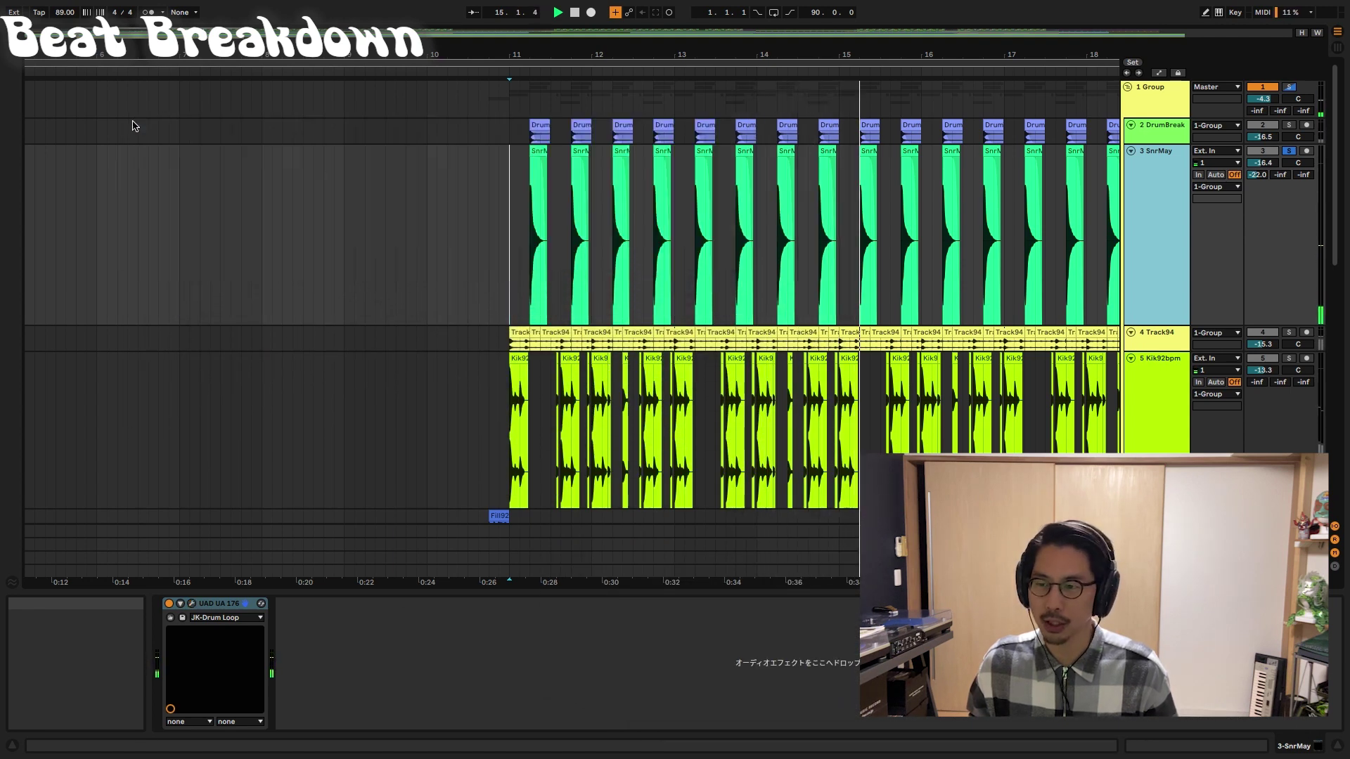
- Enlarge the lane of track 2 DrumBreak, solo the track and check its Utility device's input channel mode
left_click_drag(1182, 142, 1182, 336)
left_click(1289, 125)
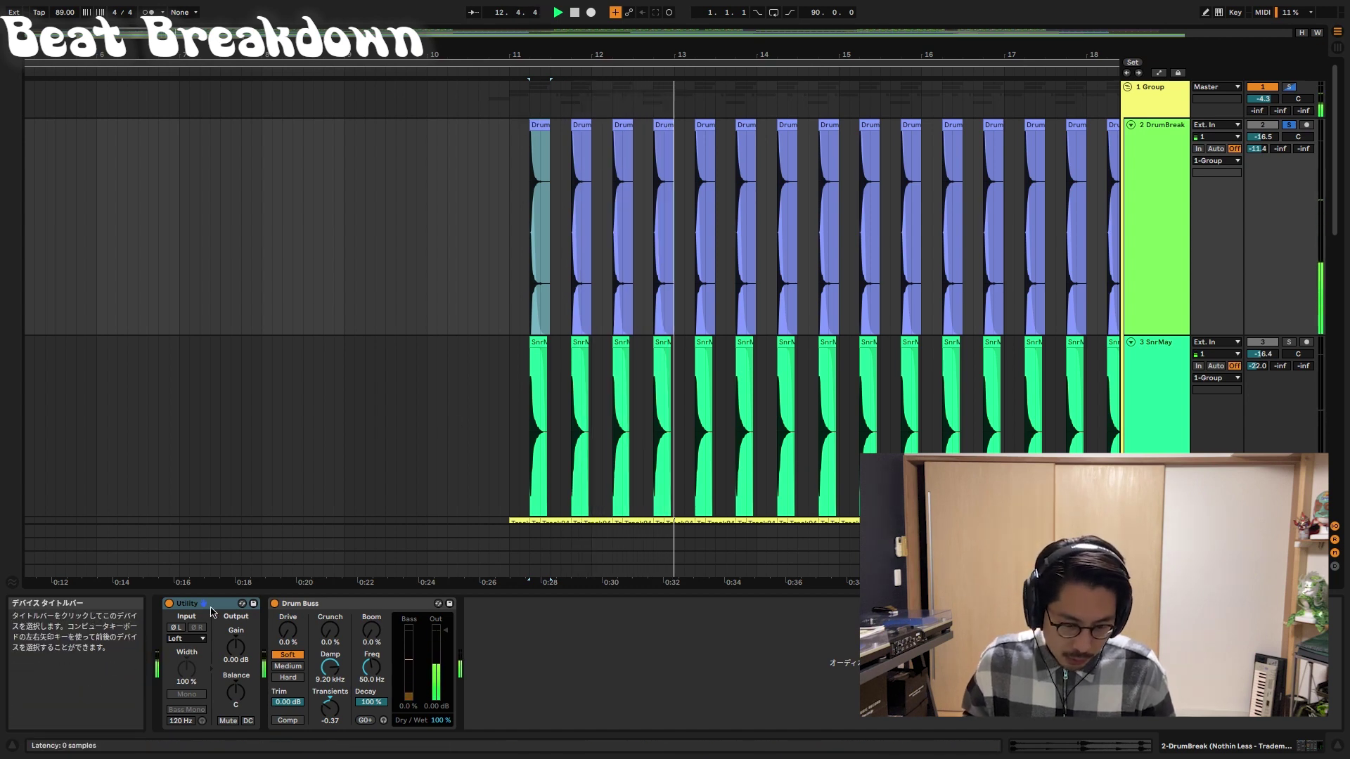
left_click(186, 639)
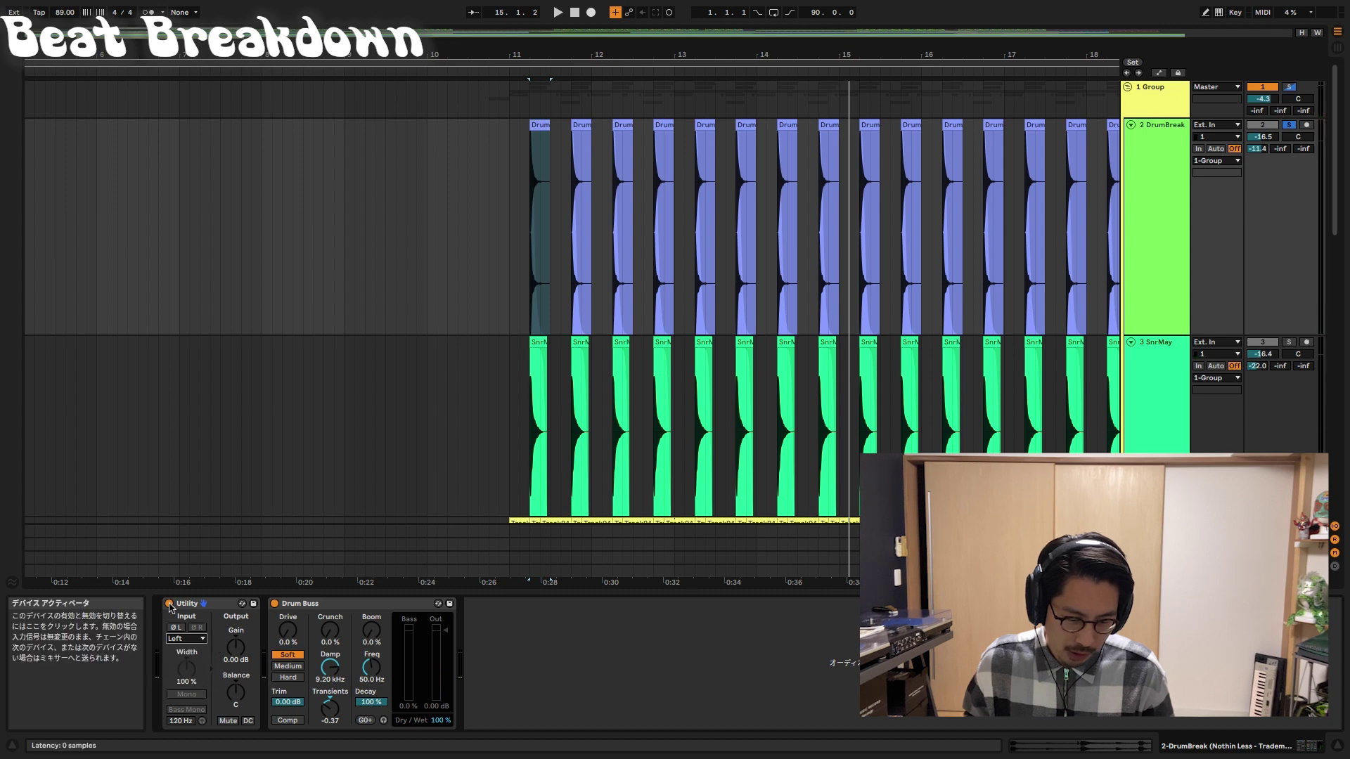
- Bypass the Utility device on DrumBreak, play the track from bar 11 and switch the device back on to compare
key("0")
left_click(514, 315)
key("space")
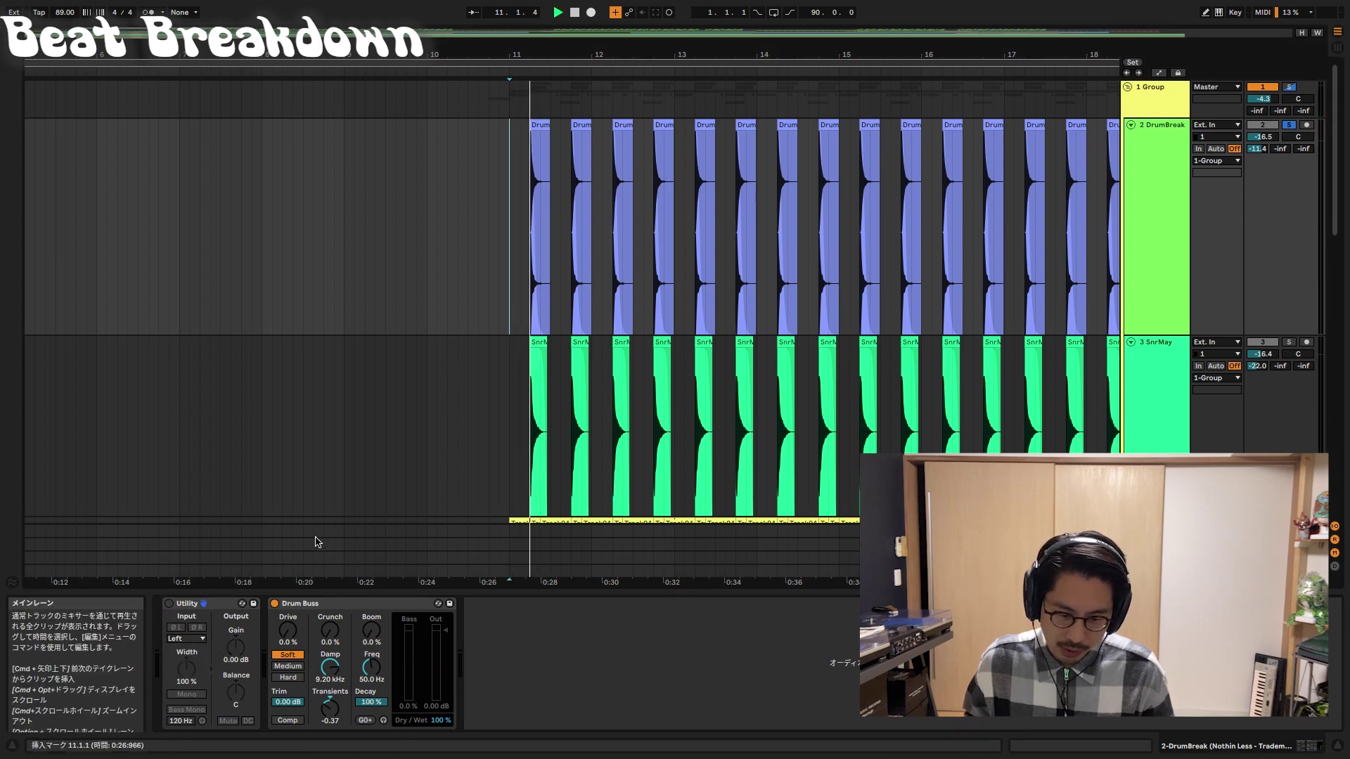
left_click(168, 604)
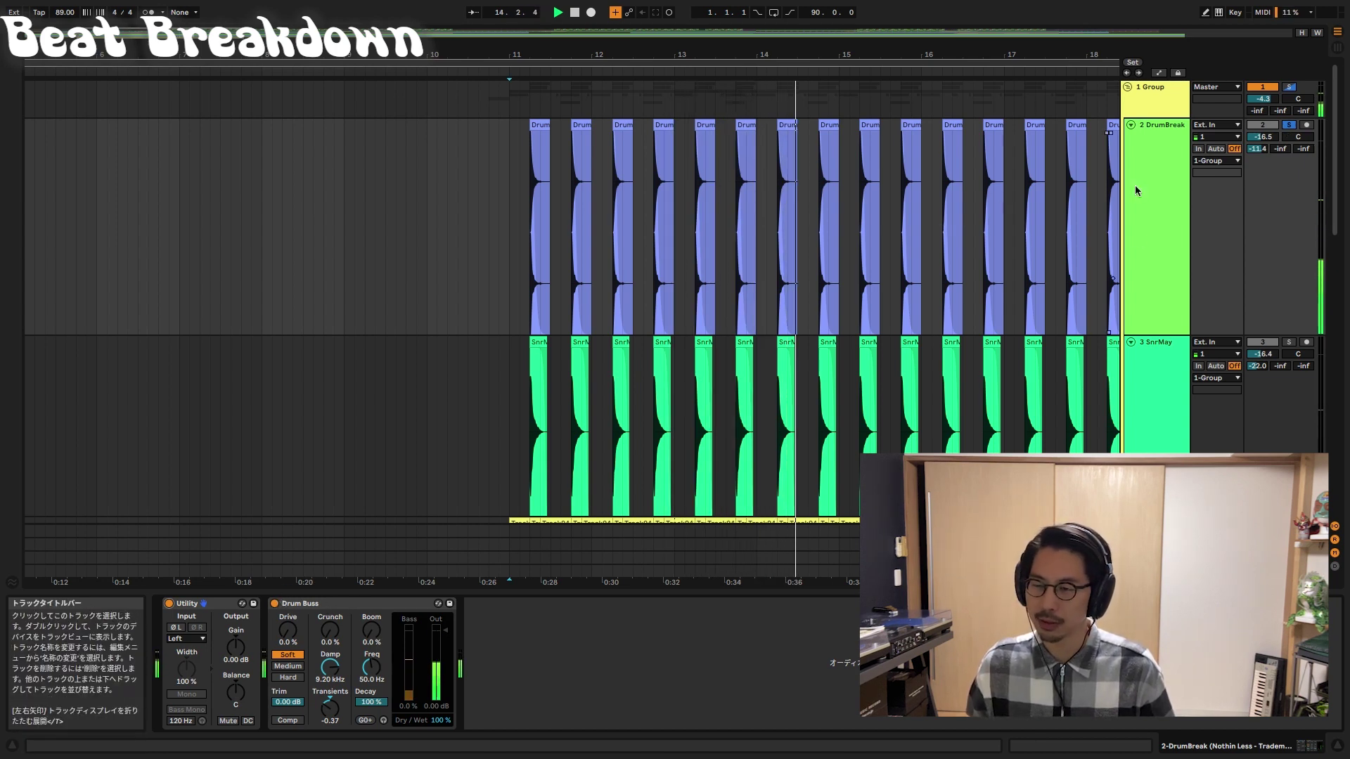
- Place the insert marker at bar 11, solo the whole drum group 1 and play it
left_click_drag(541, 56, 522, 95)
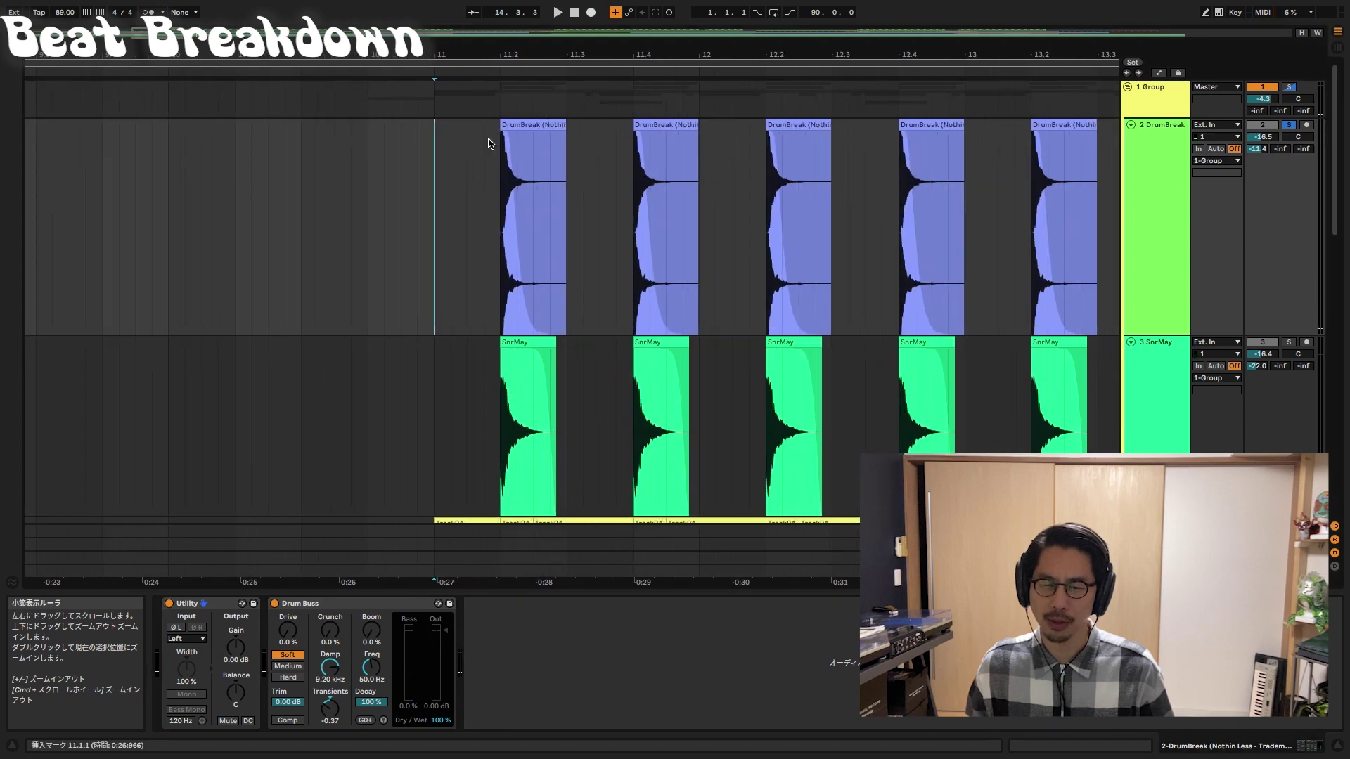
left_click(435, 217)
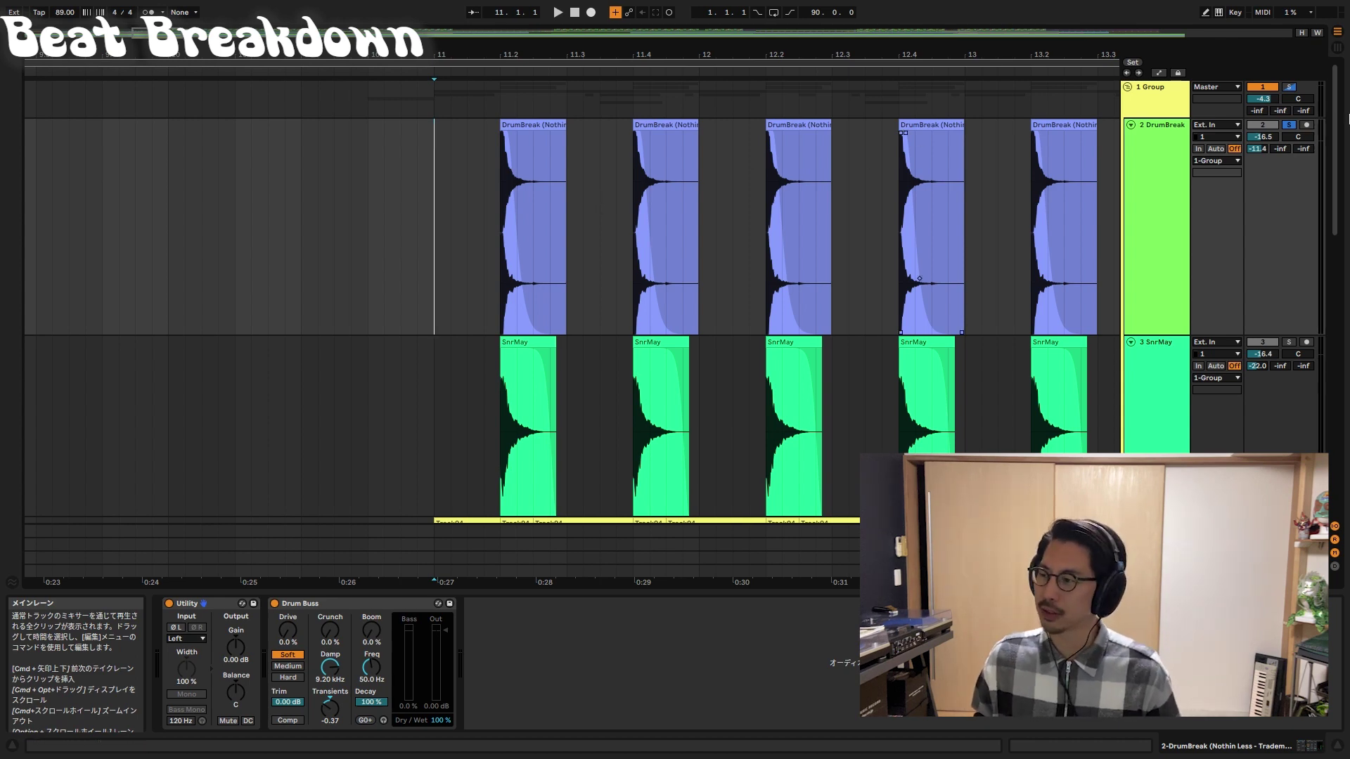
left_click(1289, 87)
left_click_drag(967, 55, 754, 20)
key("space")
scroll(699, 214, "down", 5)
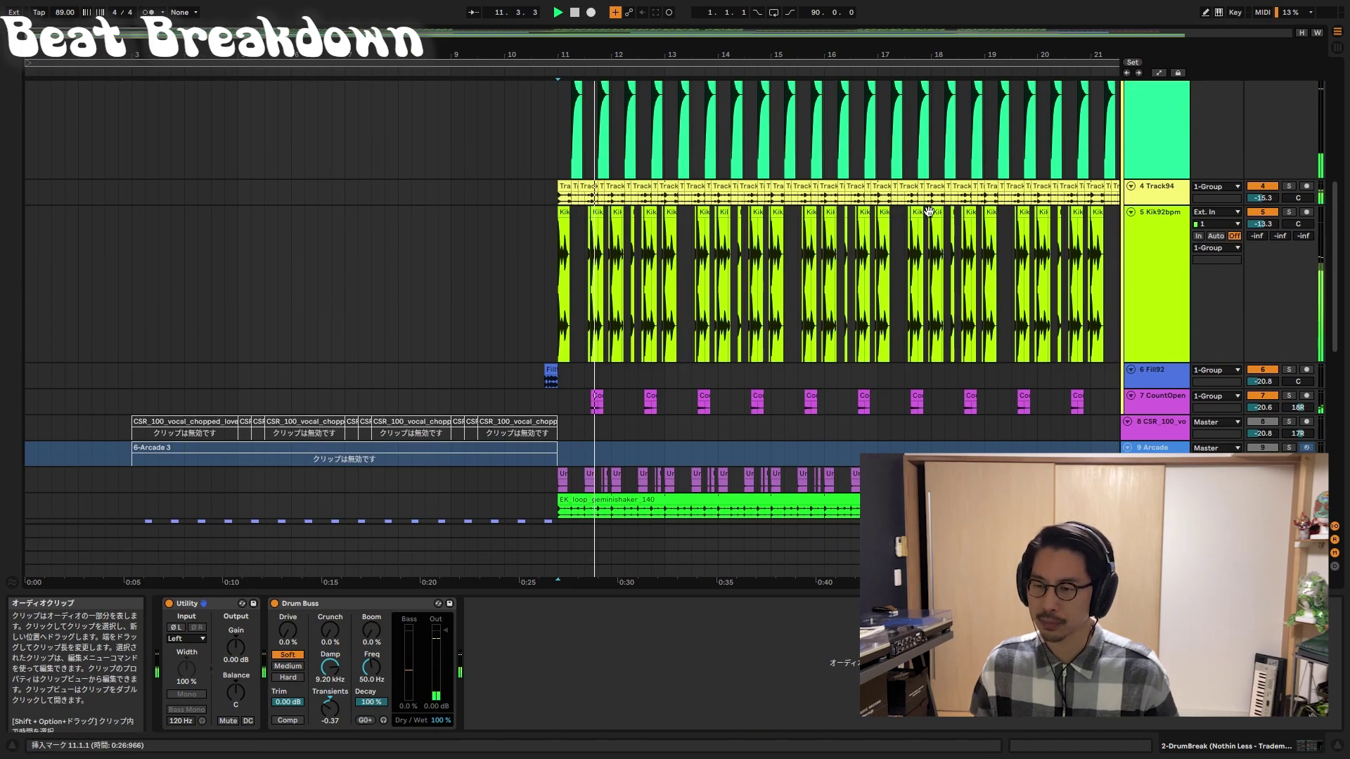
scroll(929, 214, "down", 3)
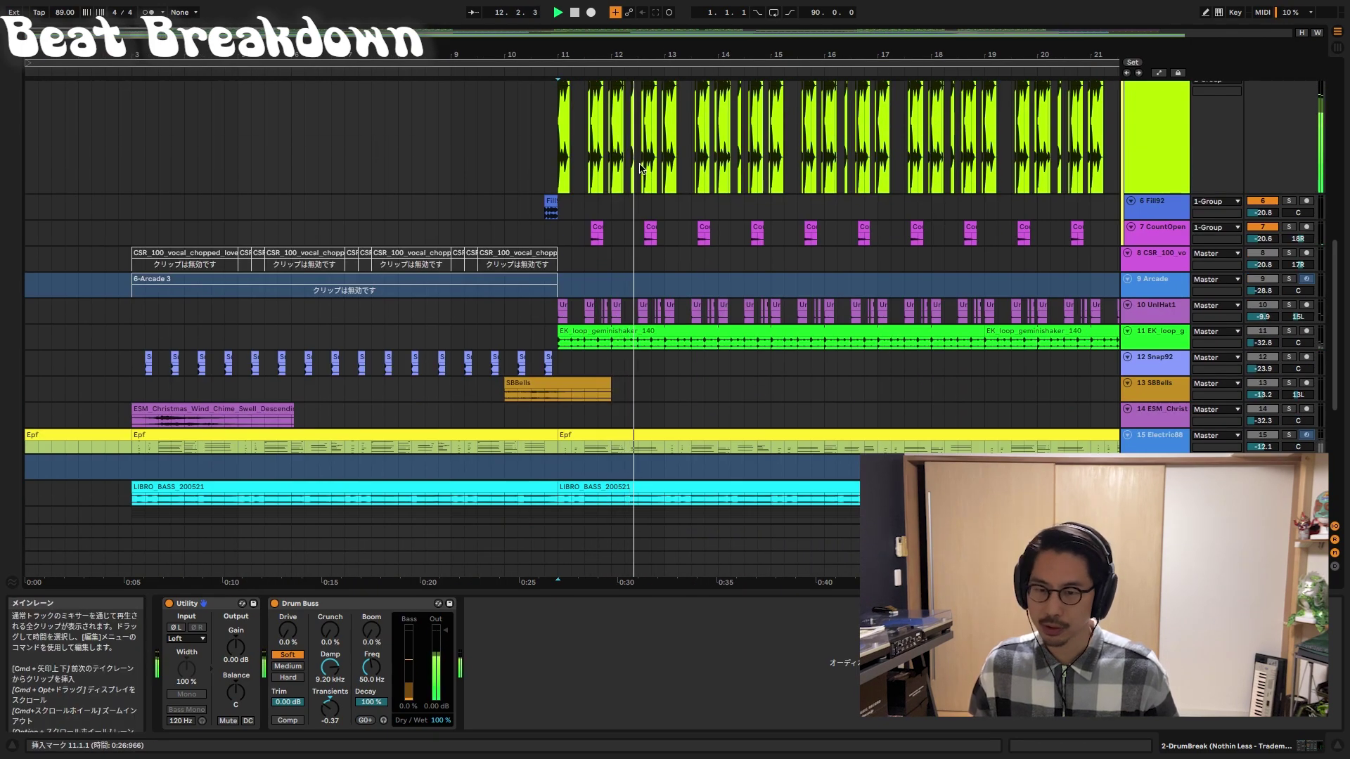
- Solo track 7 CountOpen, play it from its first clip at 11.3.3 and solo track 10 UniHat1 during playback
key("space")
left_click(598, 229)
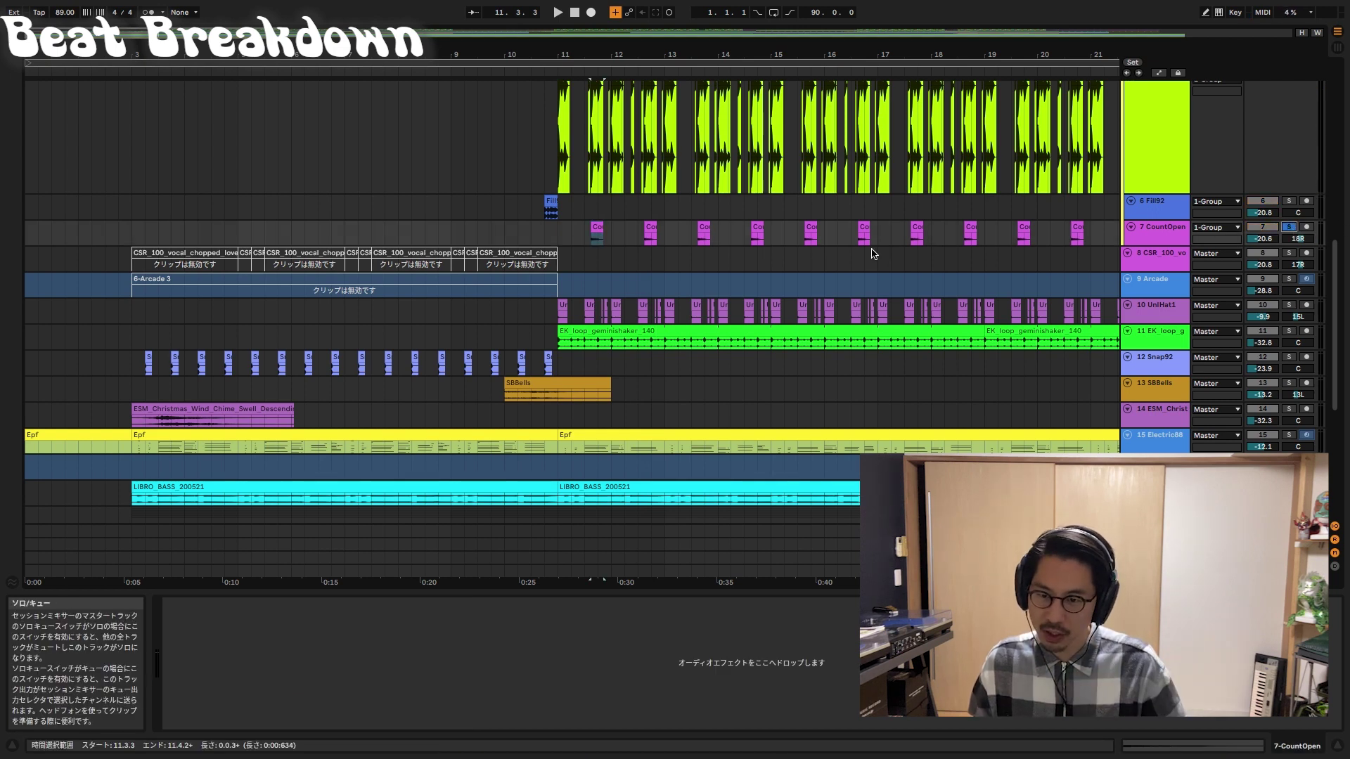
key("space")
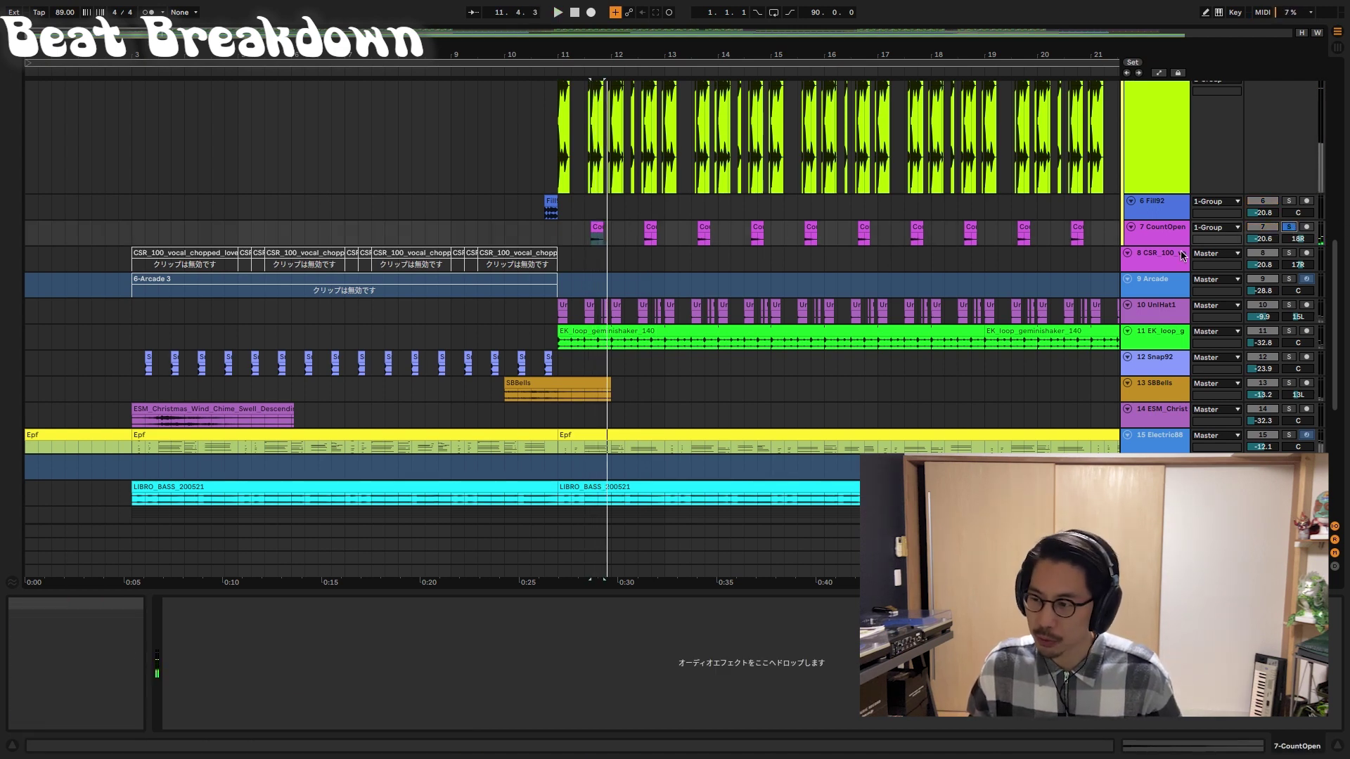
left_click(1290, 305)
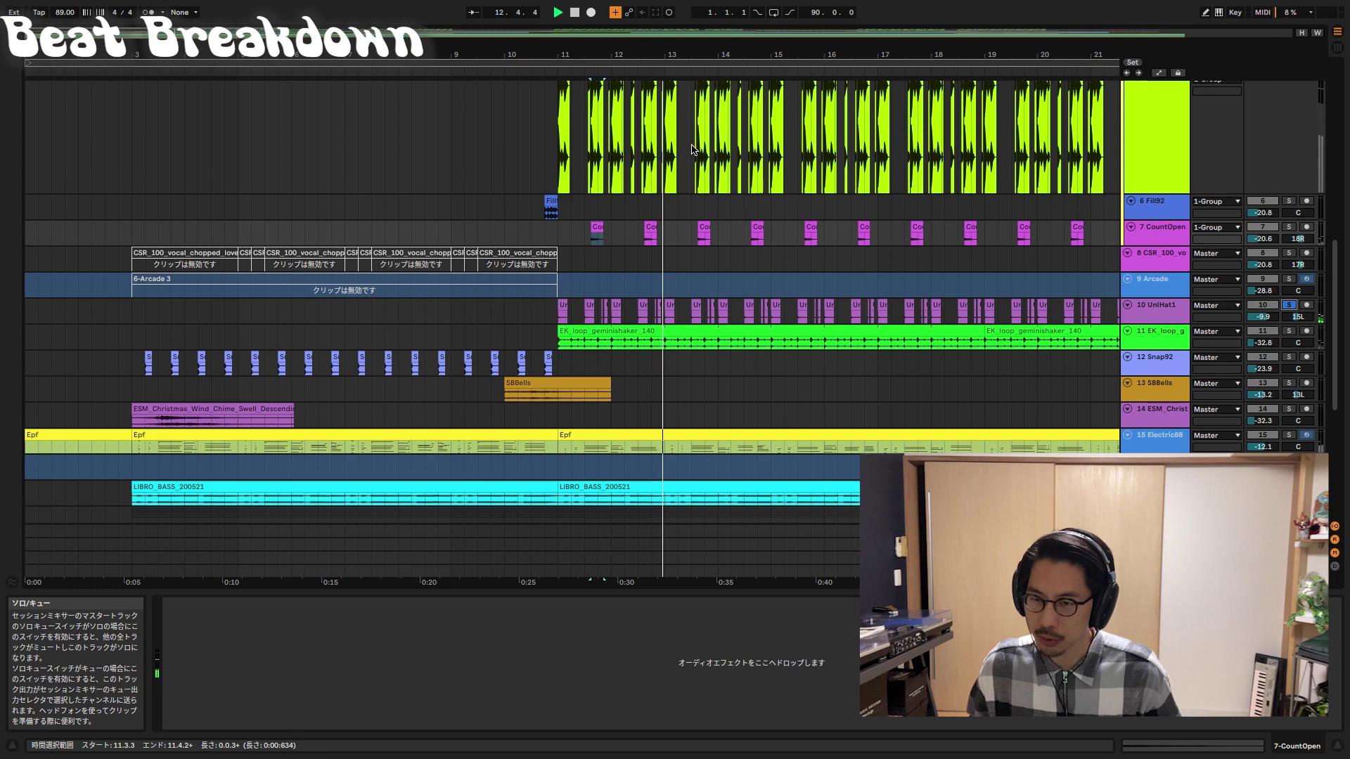
- Solo track 11 EK_loop during playback and fit all track heights into the arrangement view
left_click_drag(709, 57, 726, 16)
left_click(1290, 330)
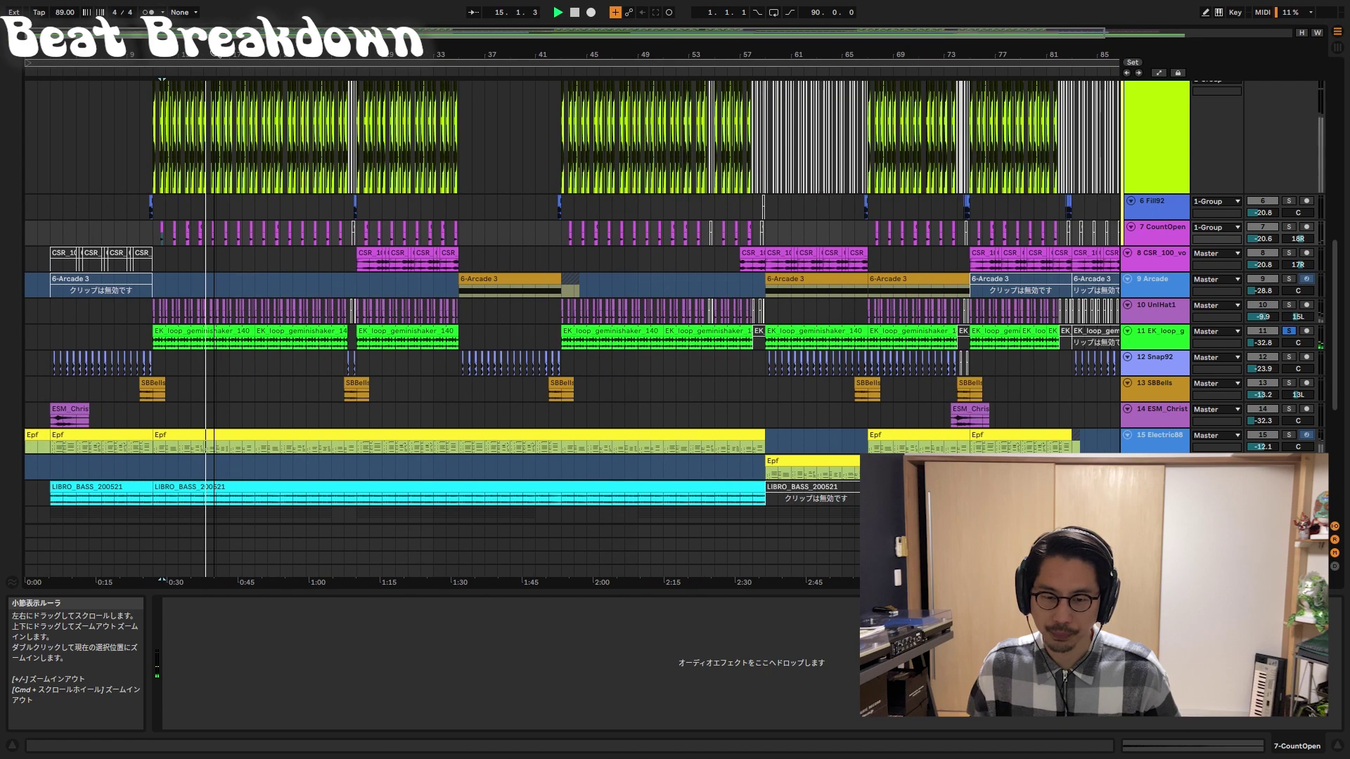
scroll(291, 190, "up", 10)
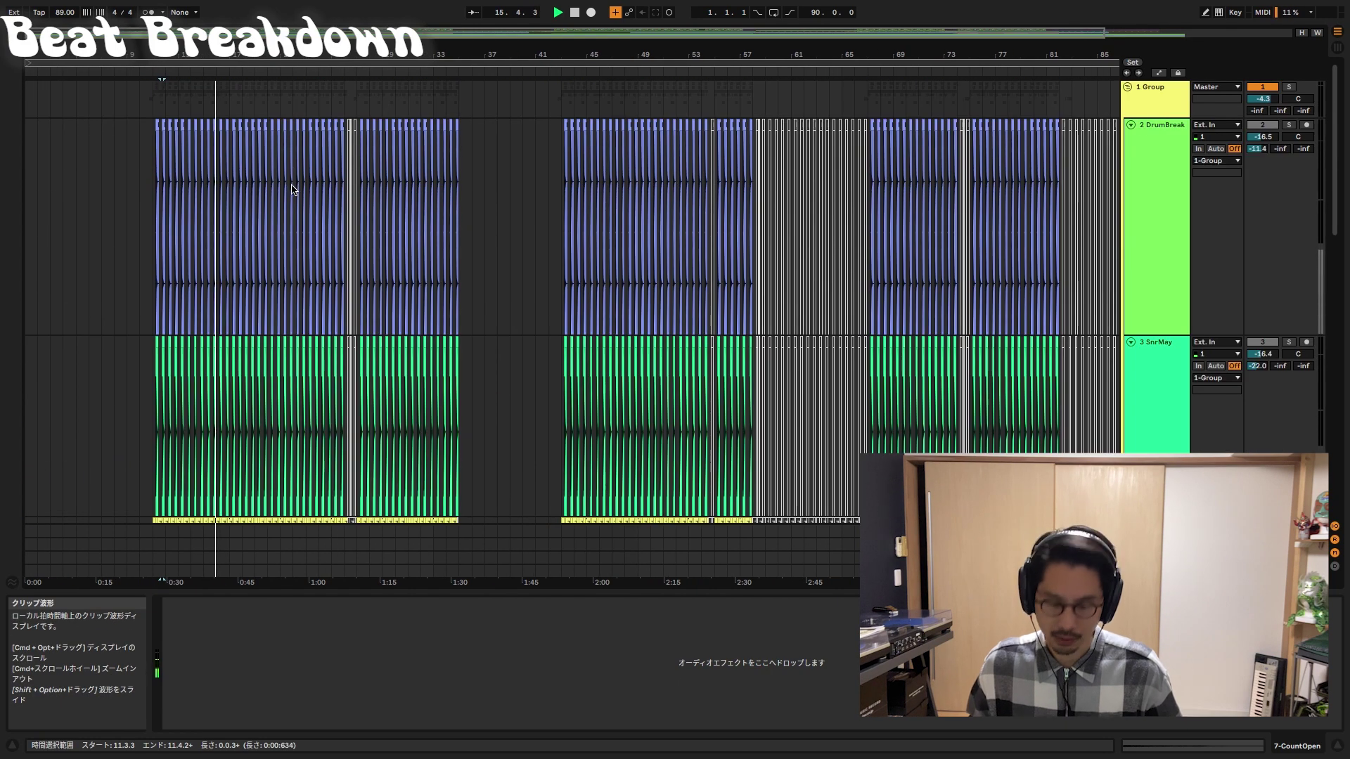
key("h")
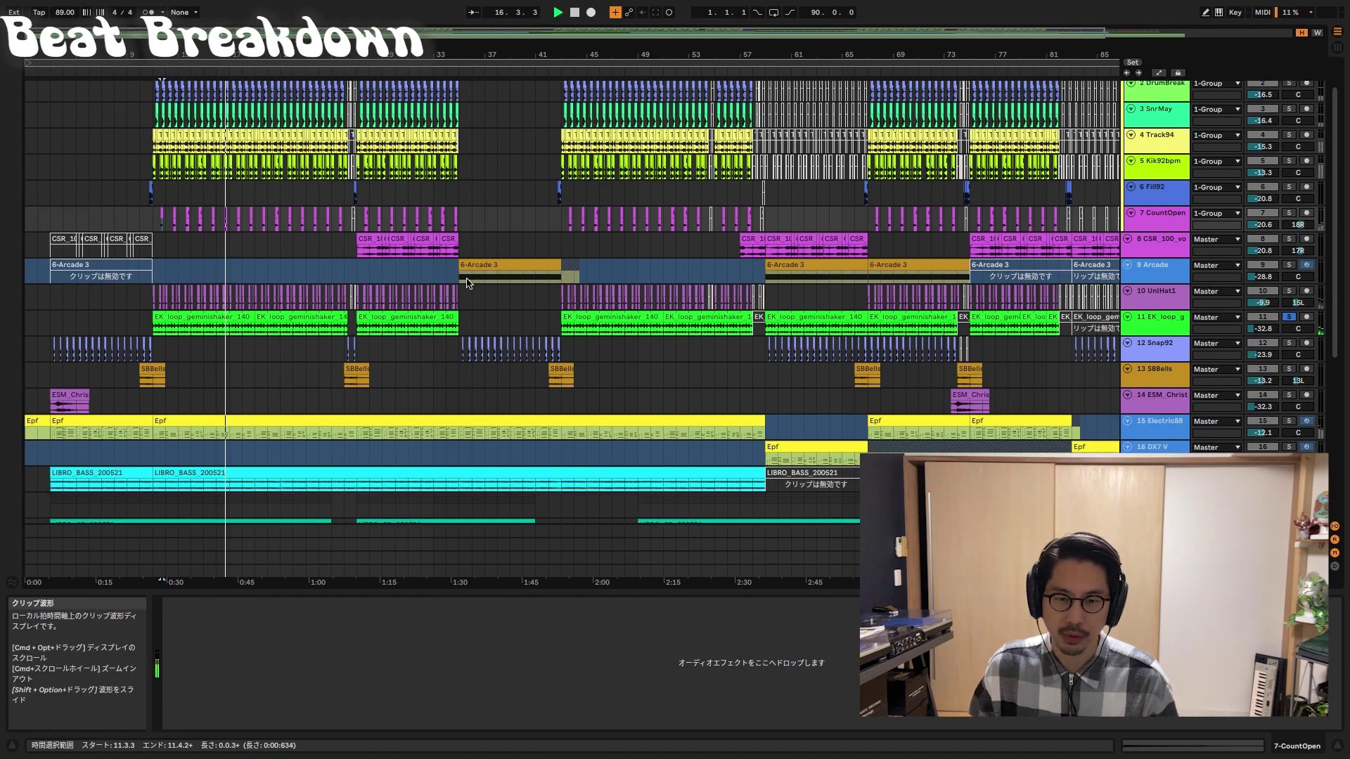
- Solo vocal track 8 CSR_100, set its volume to -12.4 and play its clip from bar 27
left_click(360, 255)
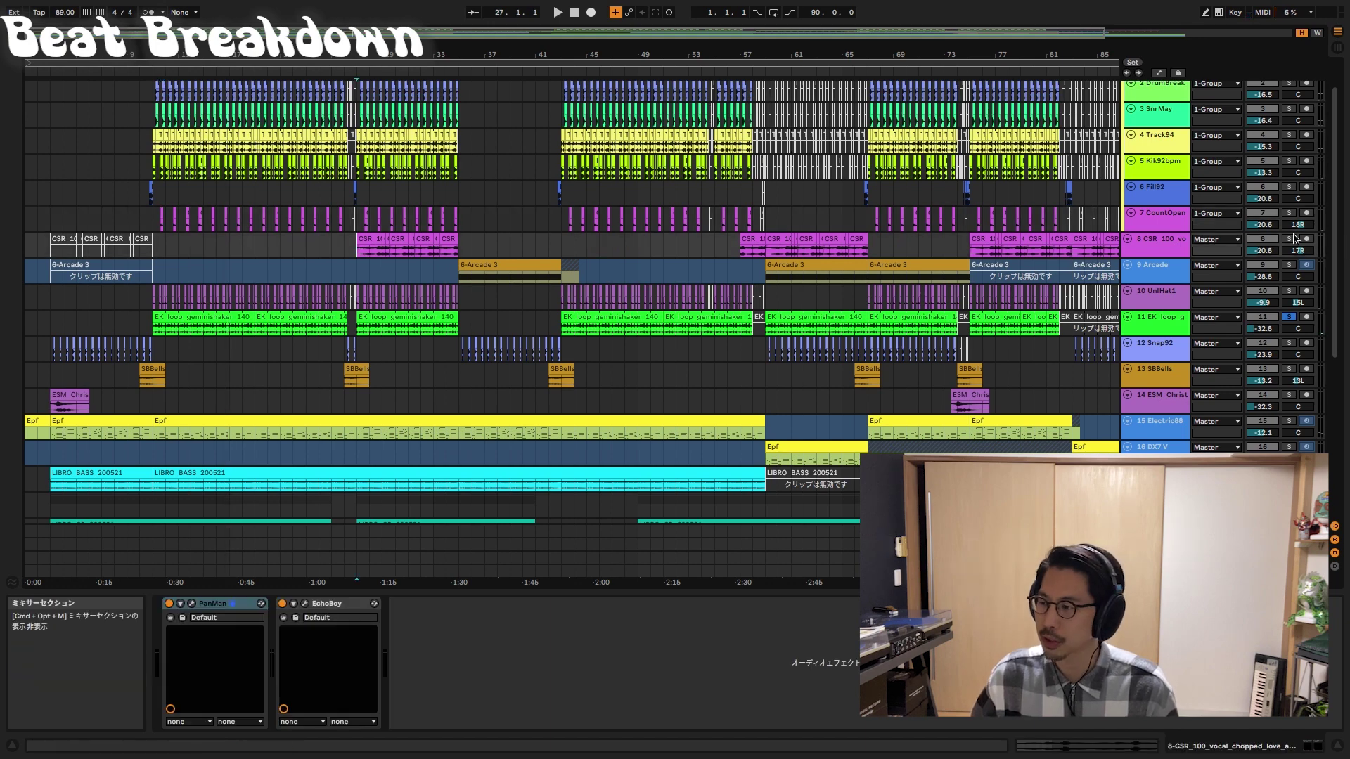
left_click_drag(352, 54, 352, 162)
key("space")
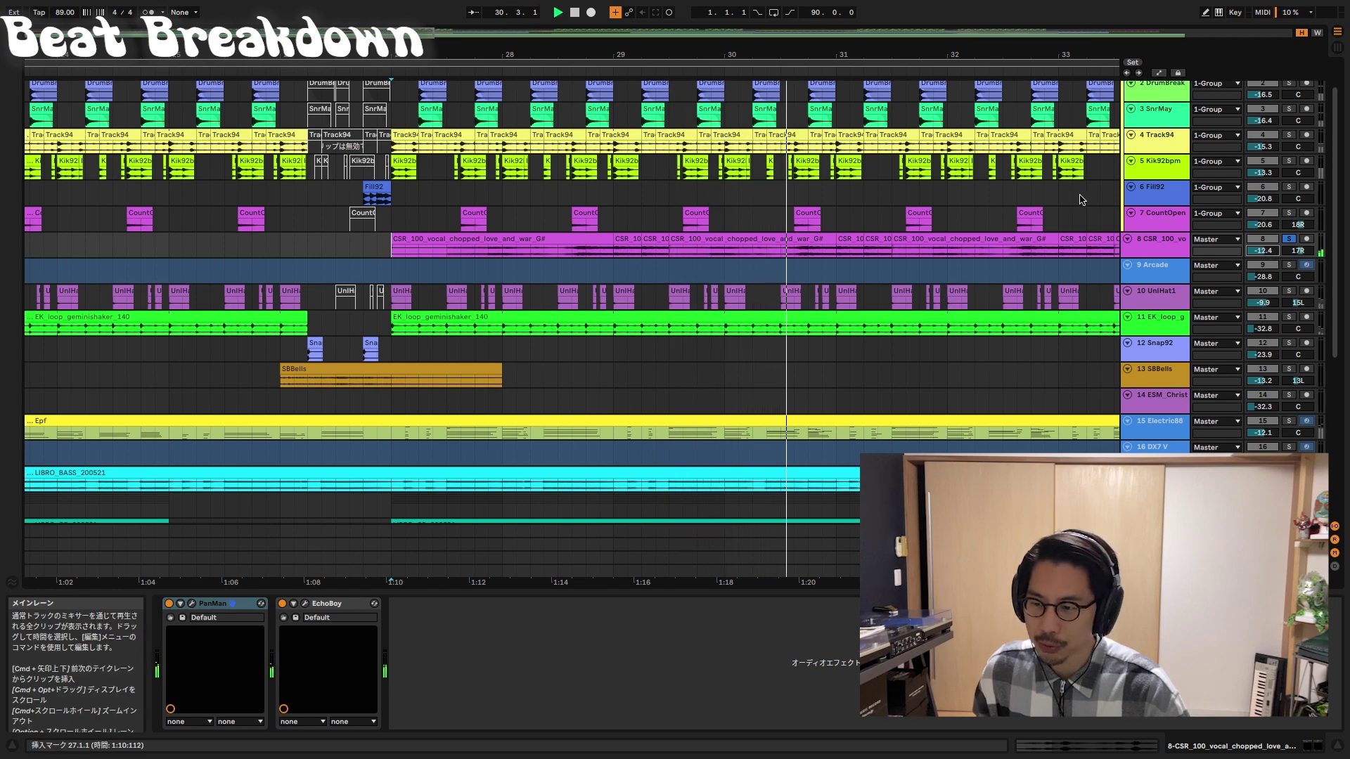
left_click_drag(898, 55, 840, 48)
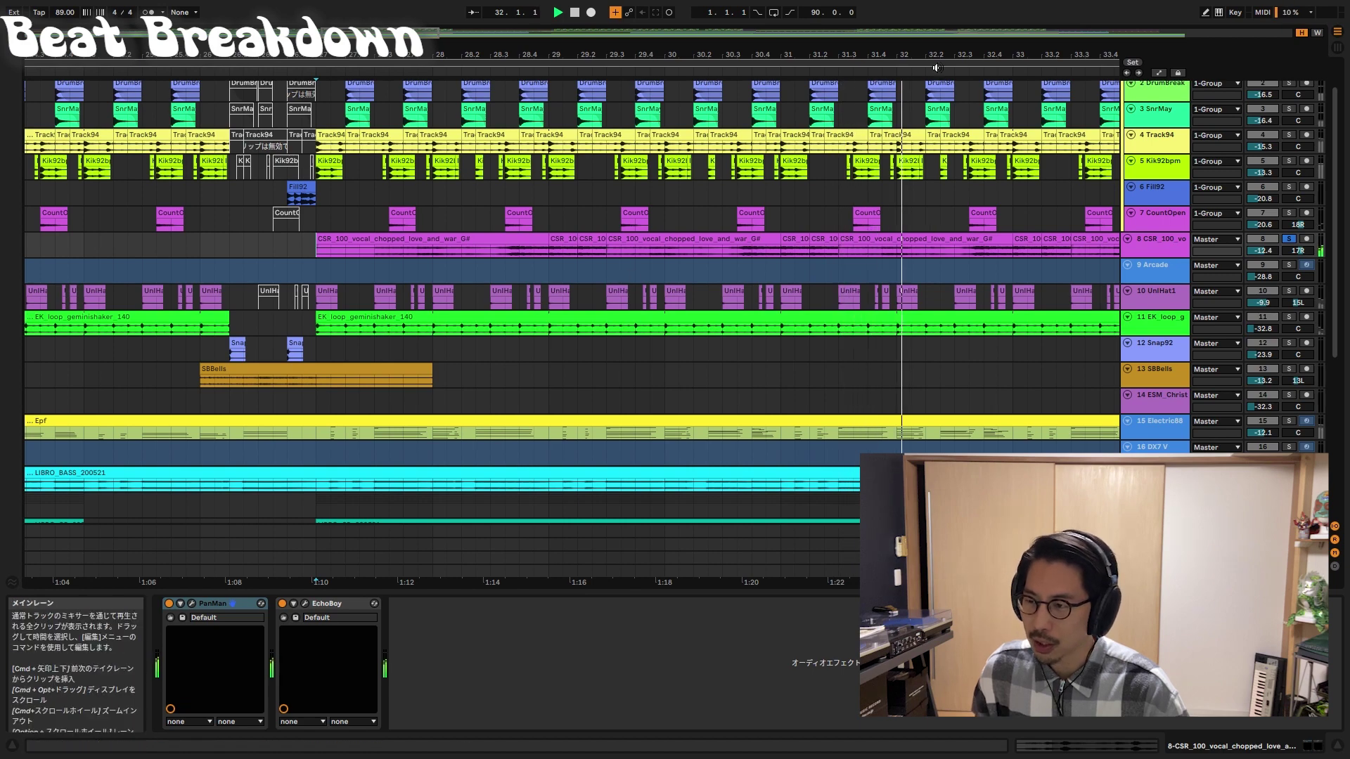
left_click_drag(946, 52, 718, 49)
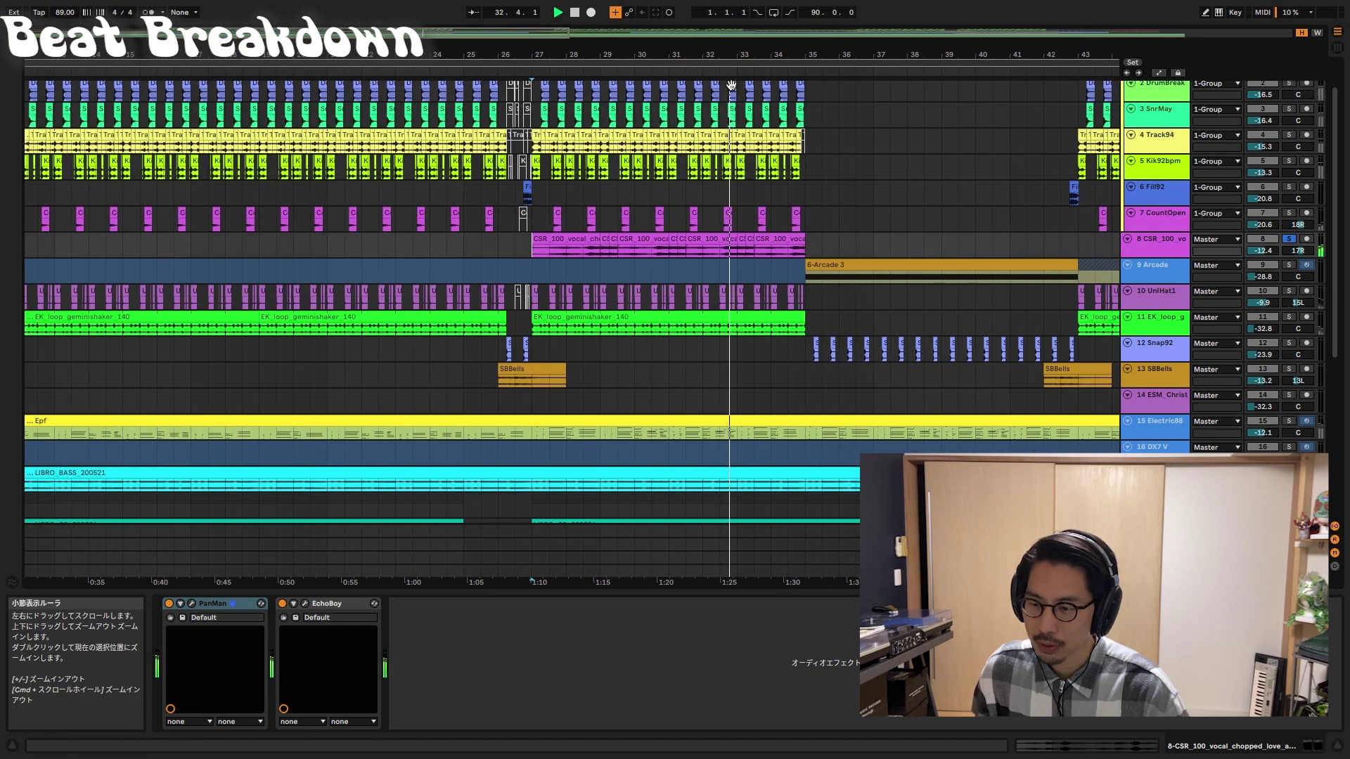
- Open the PanMan and EchoBoy plug-in windows on track 8 and inspect their settings during playback
double_click(1150, 245)
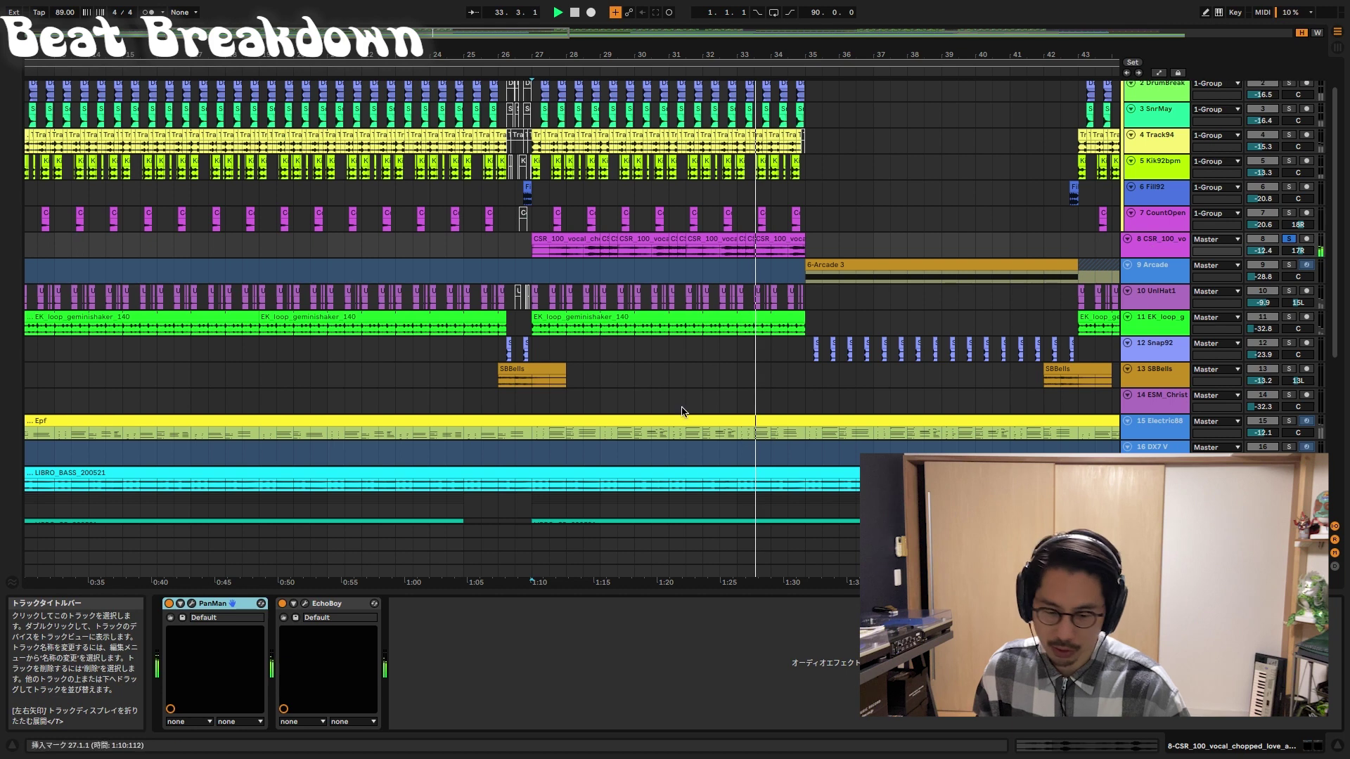
left_click(193, 604)
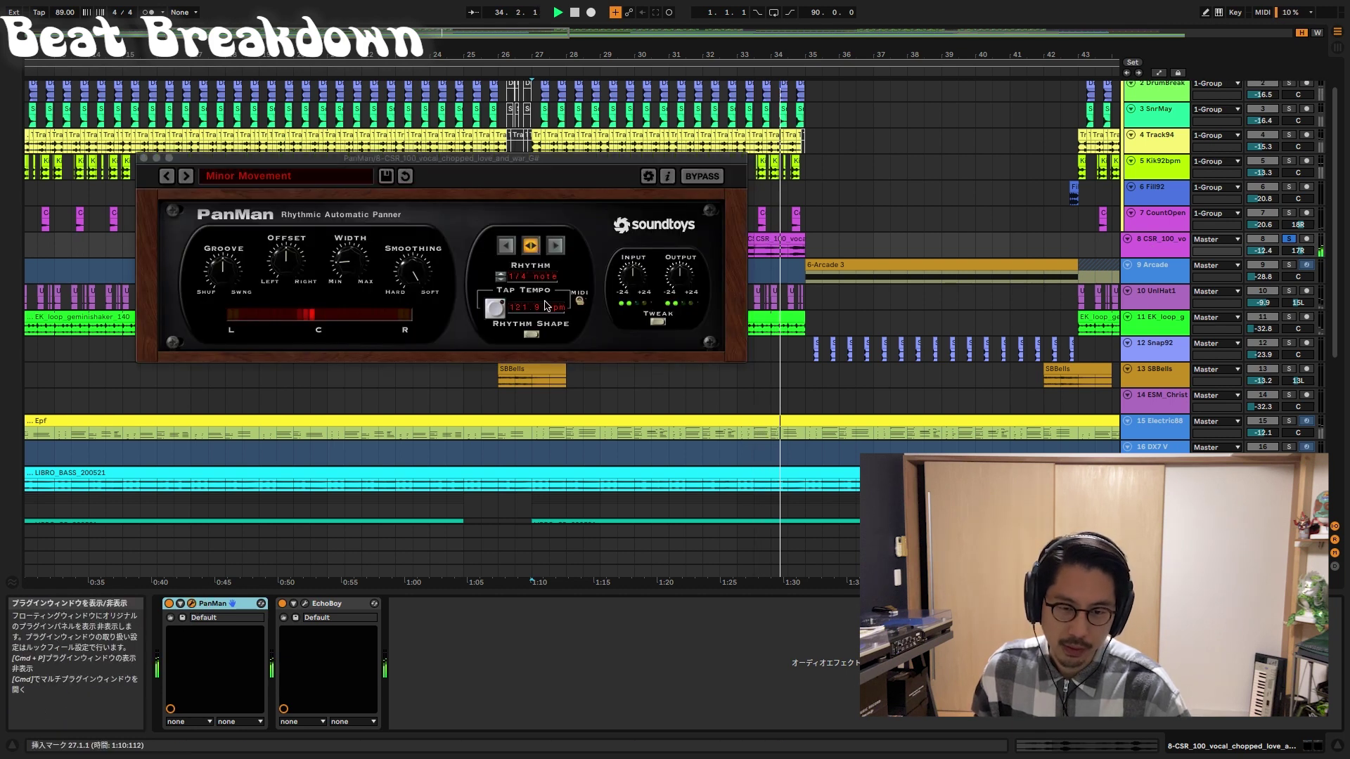
left_click_drag(470, 160, 410, 56)
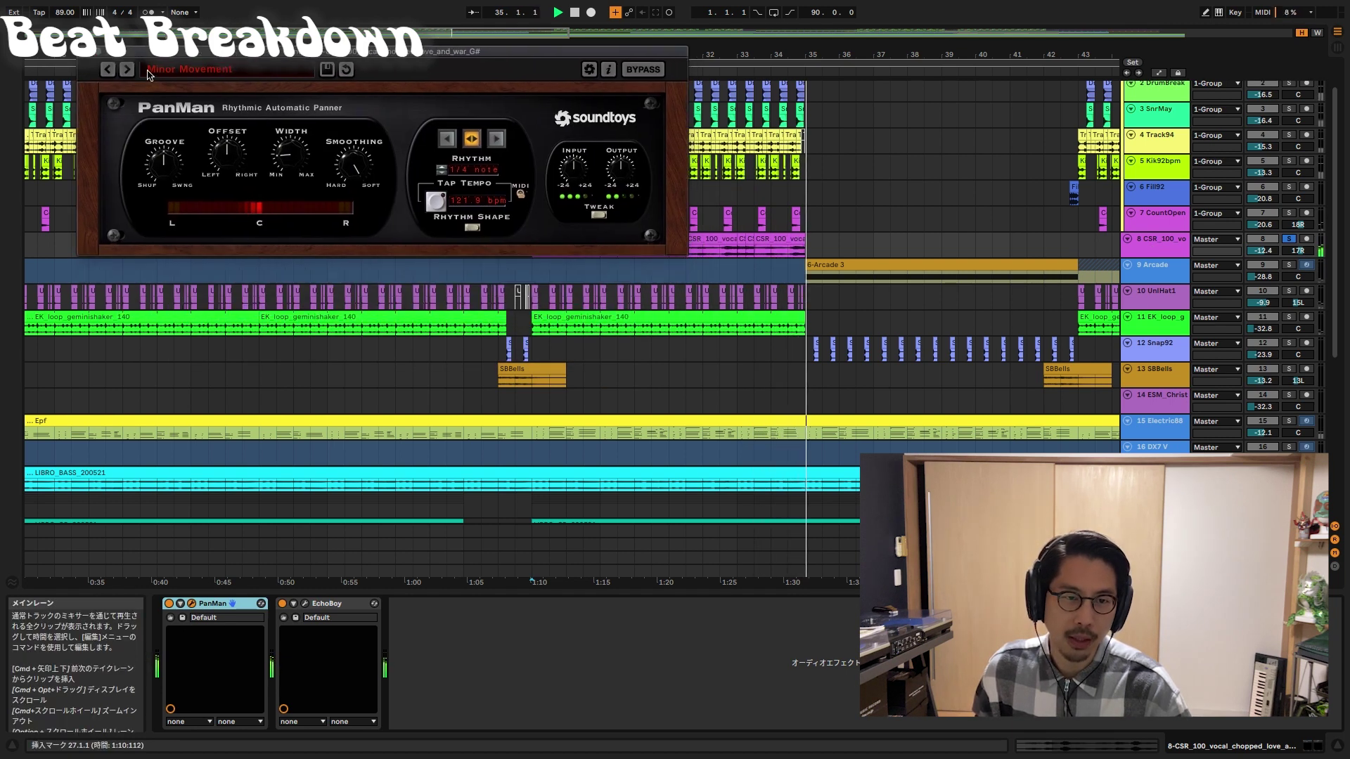
left_click(310, 604)
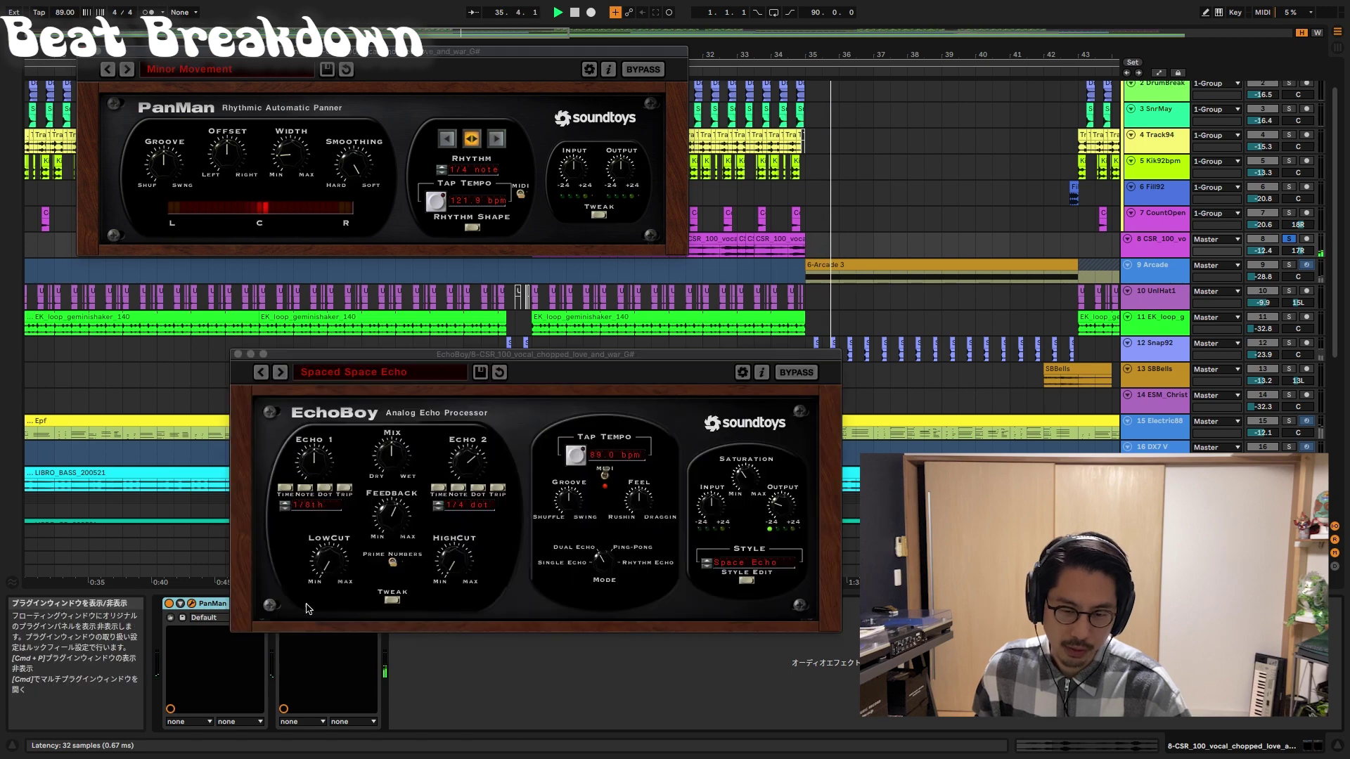
left_click(462, 356)
left_click_drag(462, 356, 360, 146)
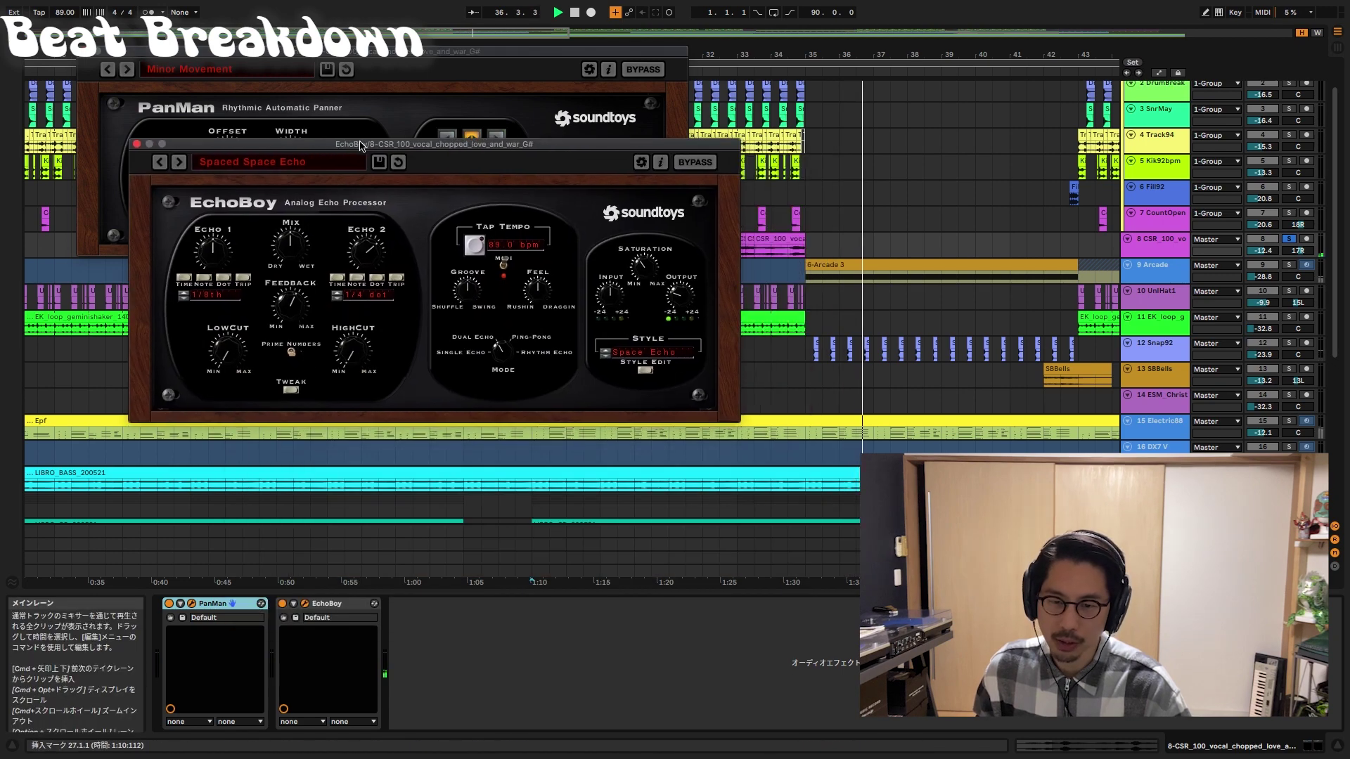
- Close both plug-in windows and replay the vocal clip on track 8 from bar 27
left_click(137, 145)
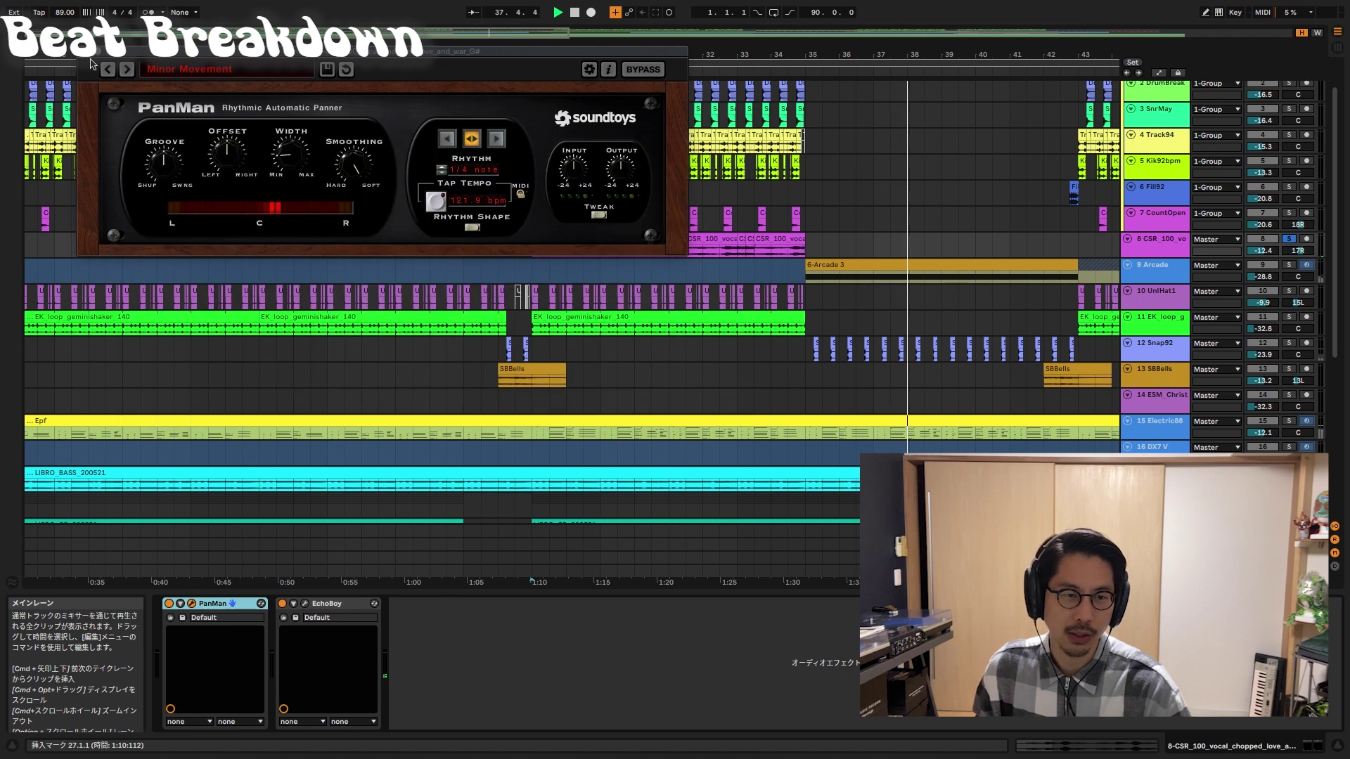
left_click(87, 52)
left_click(573, 249)
key("space")
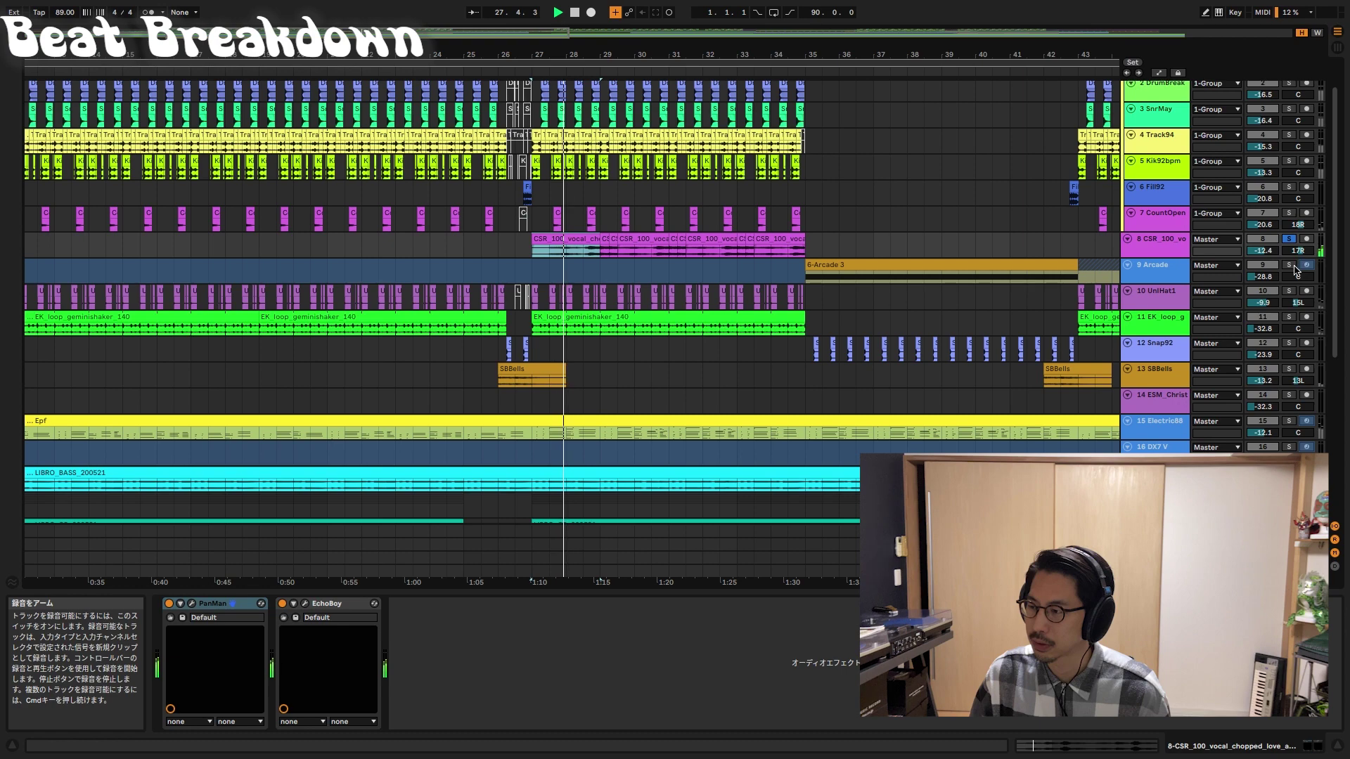
- Solo track 9 Arcade, play its clip from bar 35 and raise the track volume to -13.7
left_click(817, 263)
key("space")
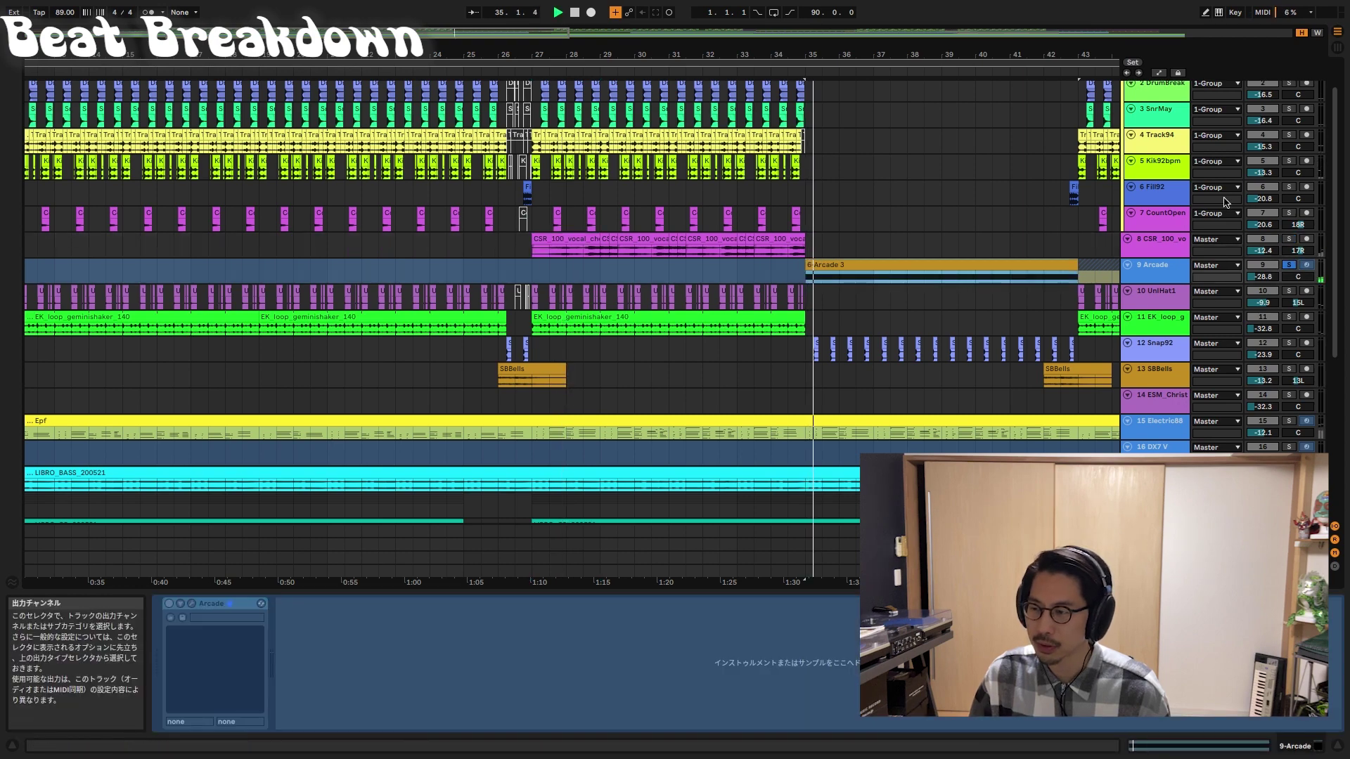
left_click_drag(904, 55, 904, 28)
left_click_drag(1266, 277, 1266, 260)
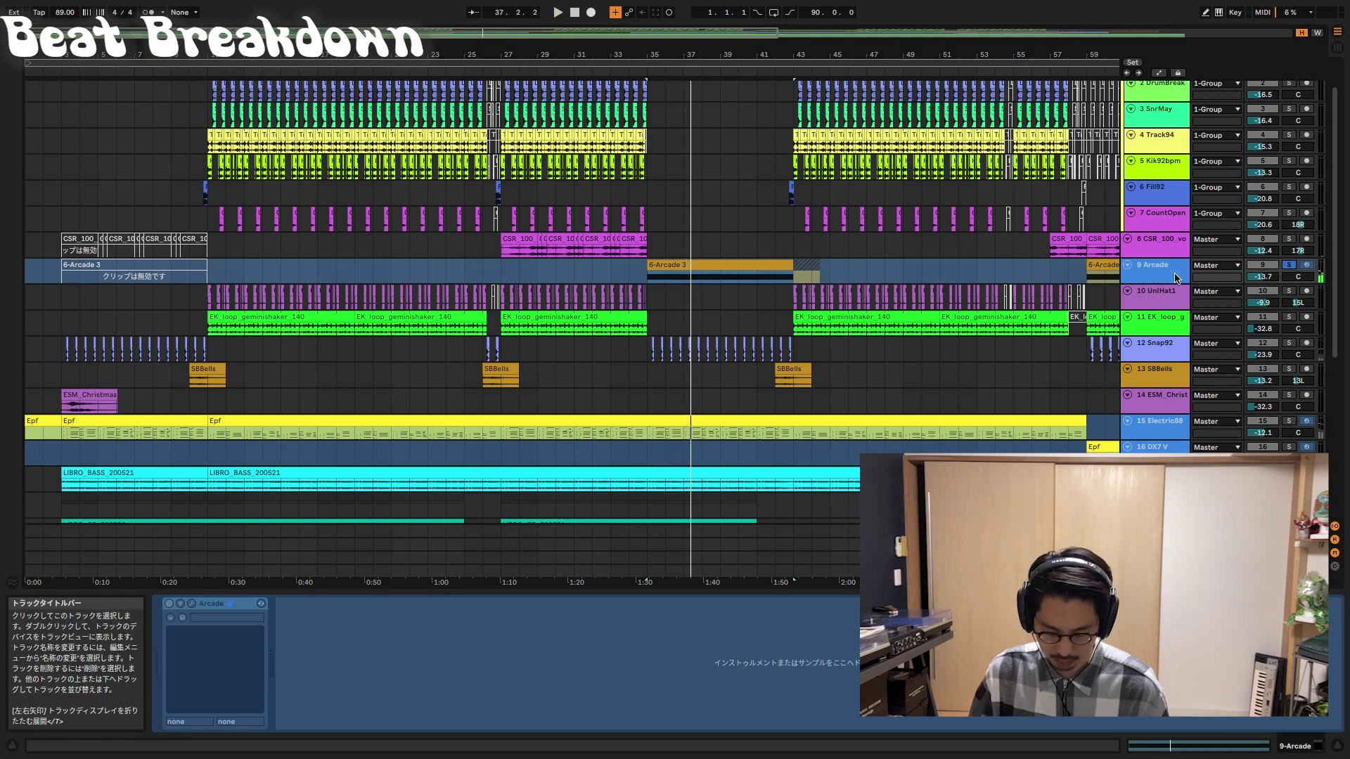
- Solo track 15 Electric88, play it from 2.4.4 just before its bar 3 clip and stop playback
mouse_move(644, 55)
left_mouse_down()
mouse_move(645, 29)
mouse_move(644, 56)
left_mouse_up()
scroll(218, 369, "down", 8)
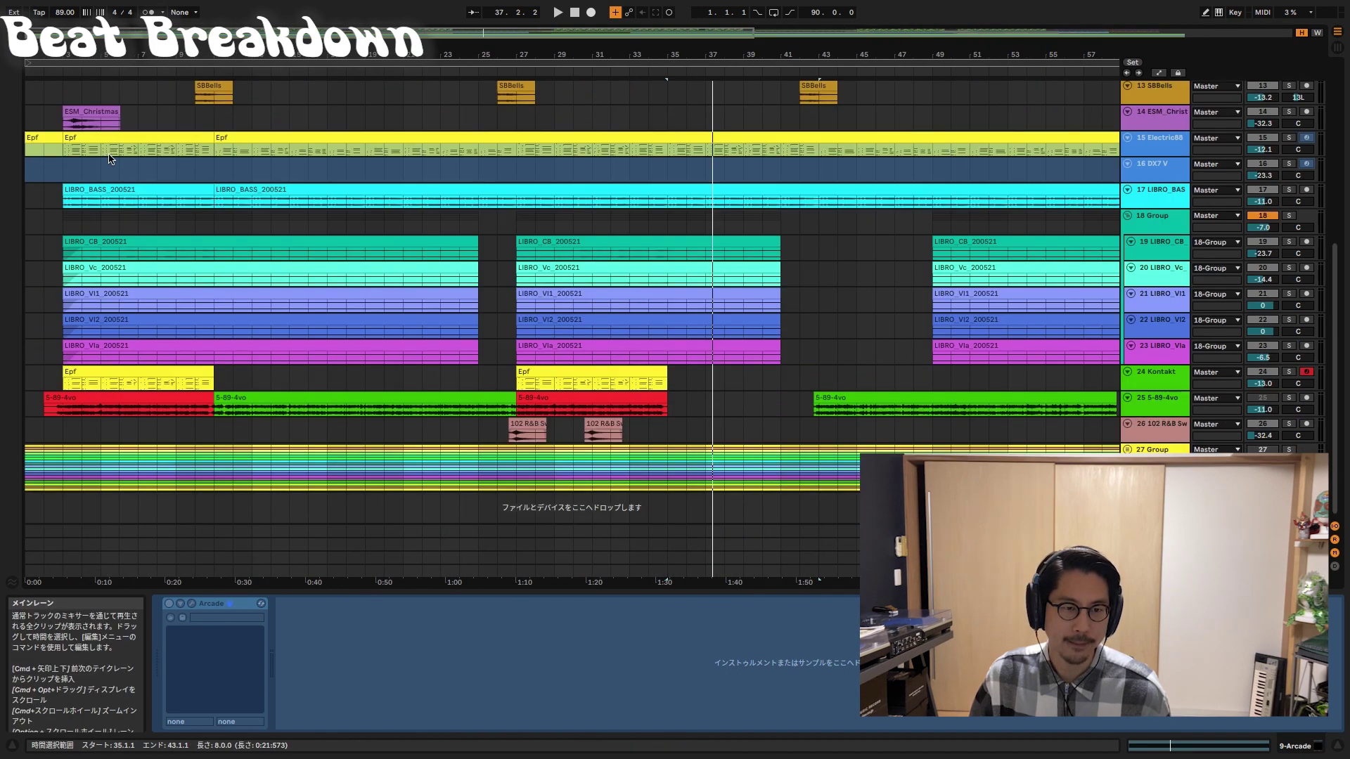
mouse_move(60, 62)
left_mouse_down()
mouse_move(65, 91)
mouse_move(271, 133)
left_mouse_up()
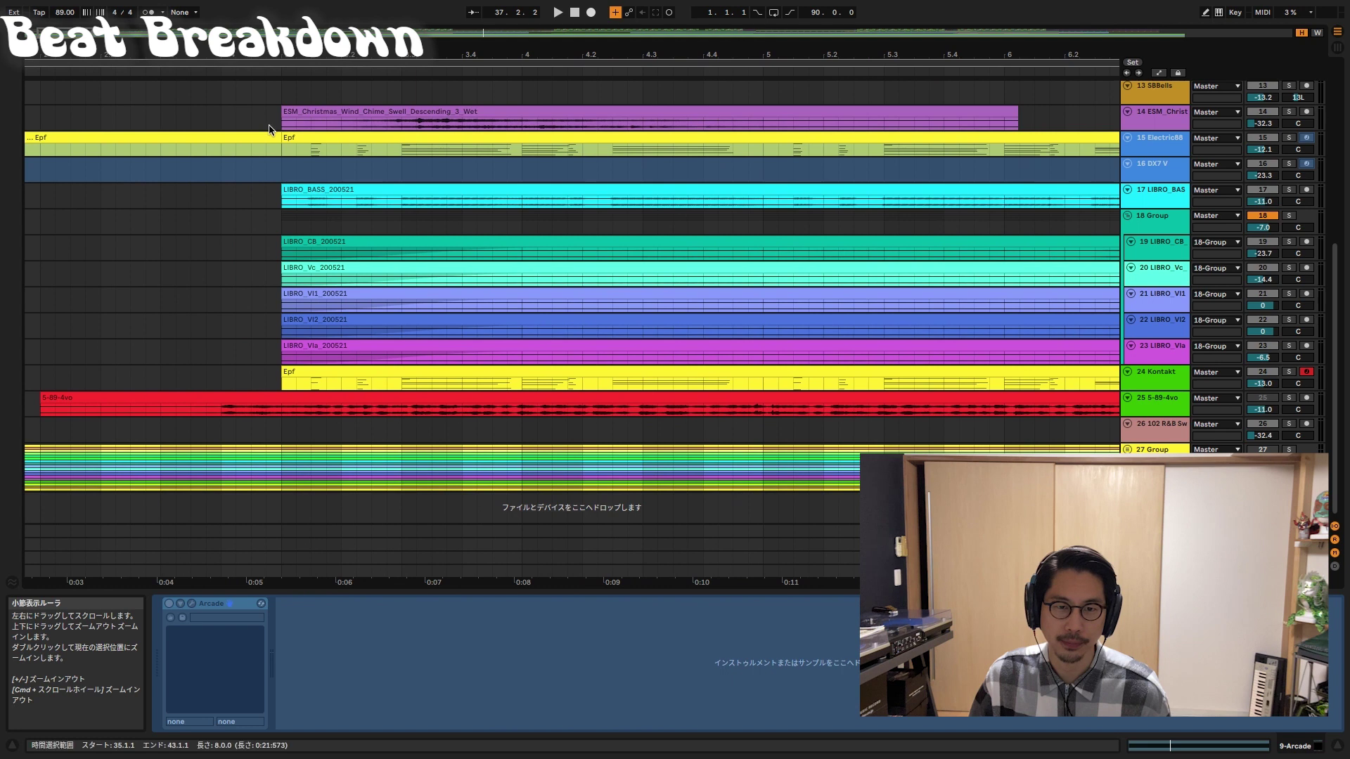
left_click(271, 150)
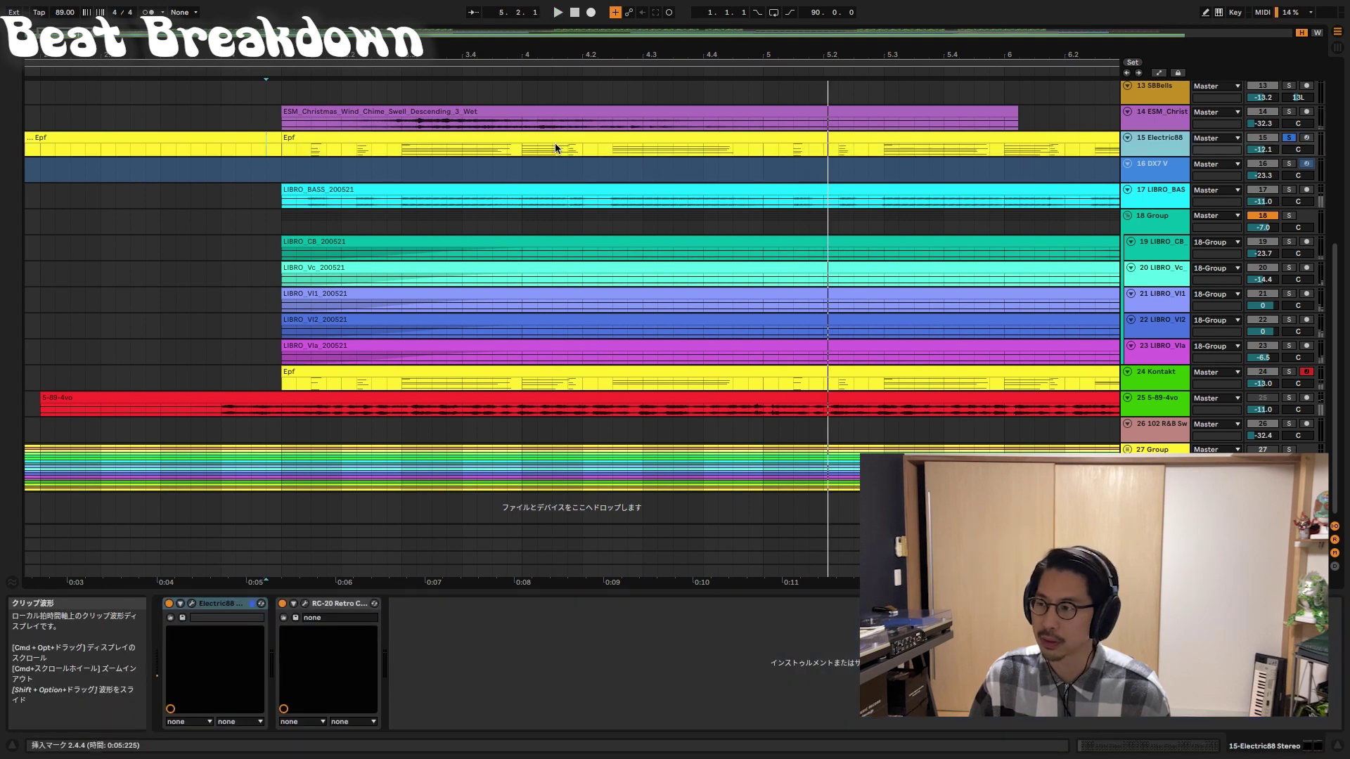
key("space")
key("space")
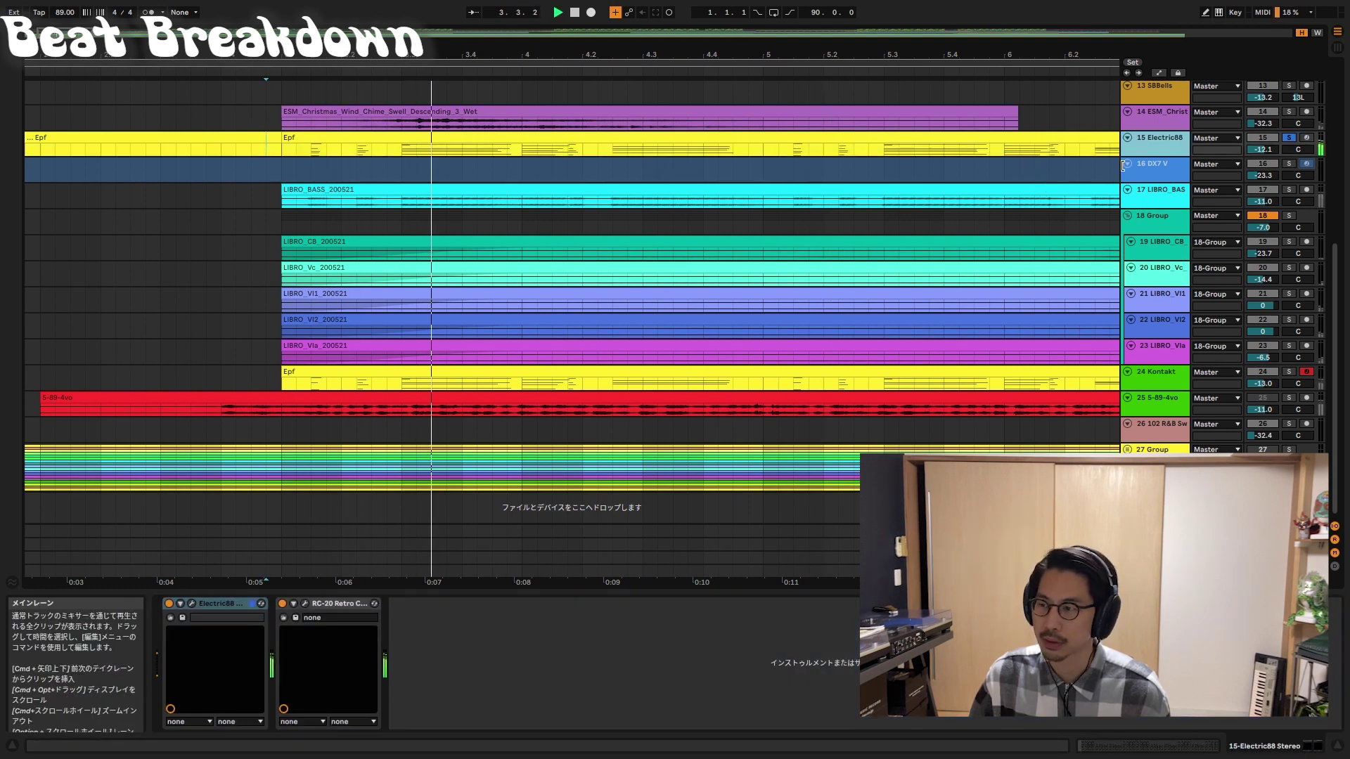
left_click(1162, 145)
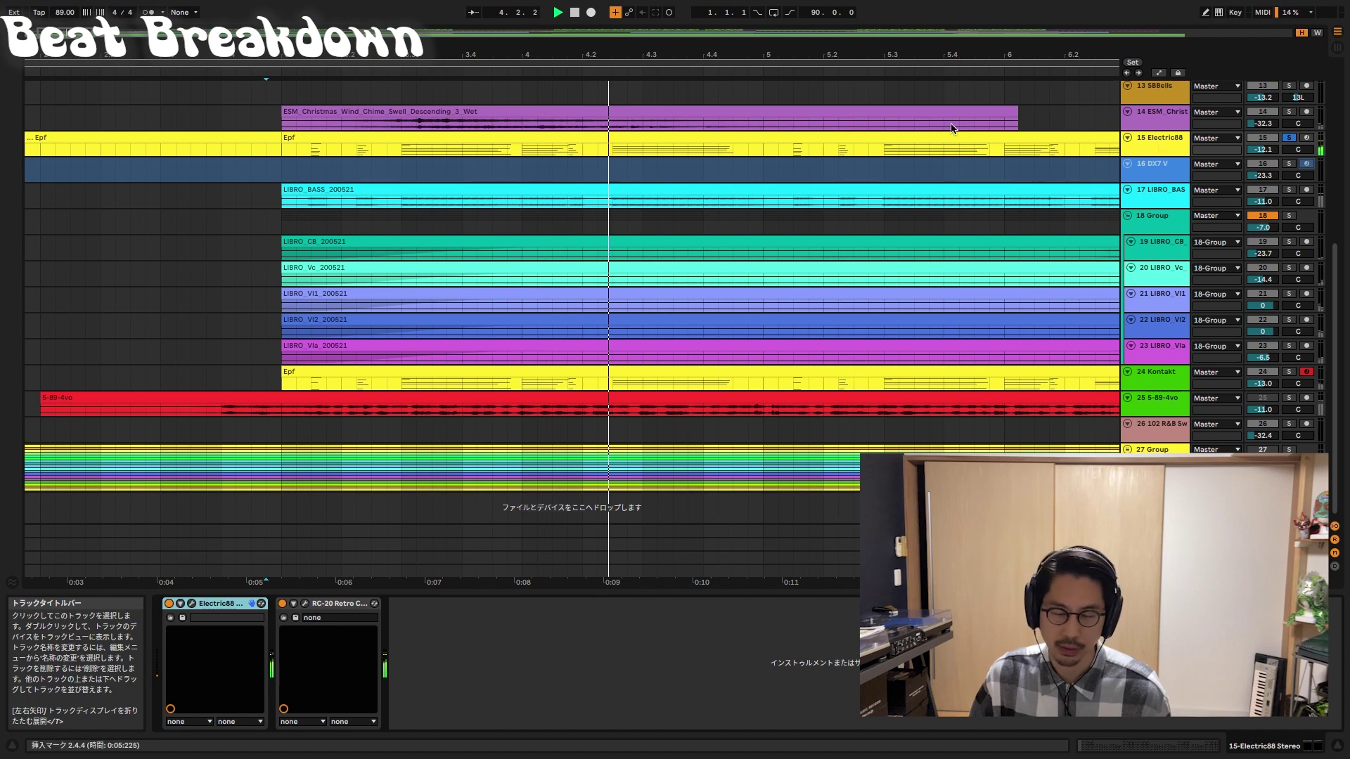
left_click_drag(505, 60, 505, 50)
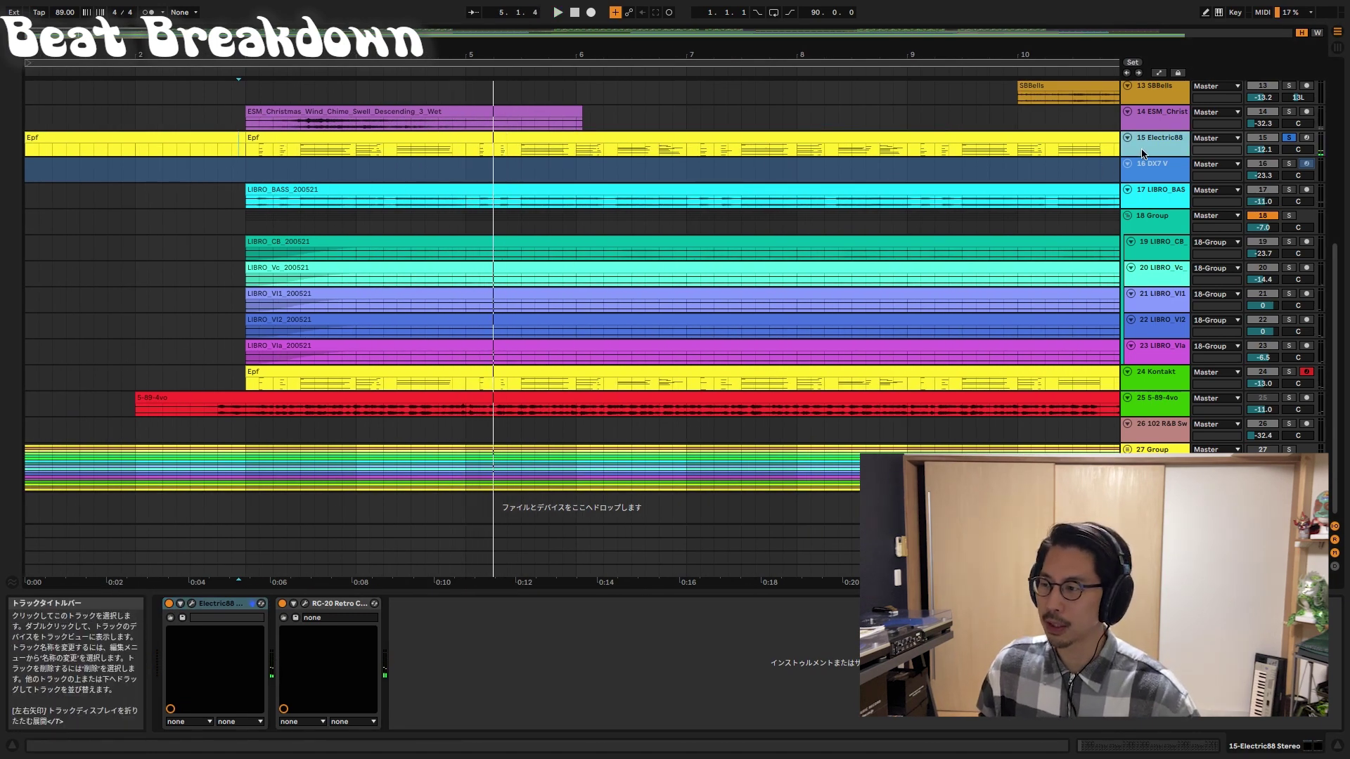
- Enlarge the lane of track 15 Electric88 to show its notes and play the track from bar 3
left_click_drag(1141, 155, 1141, 443)
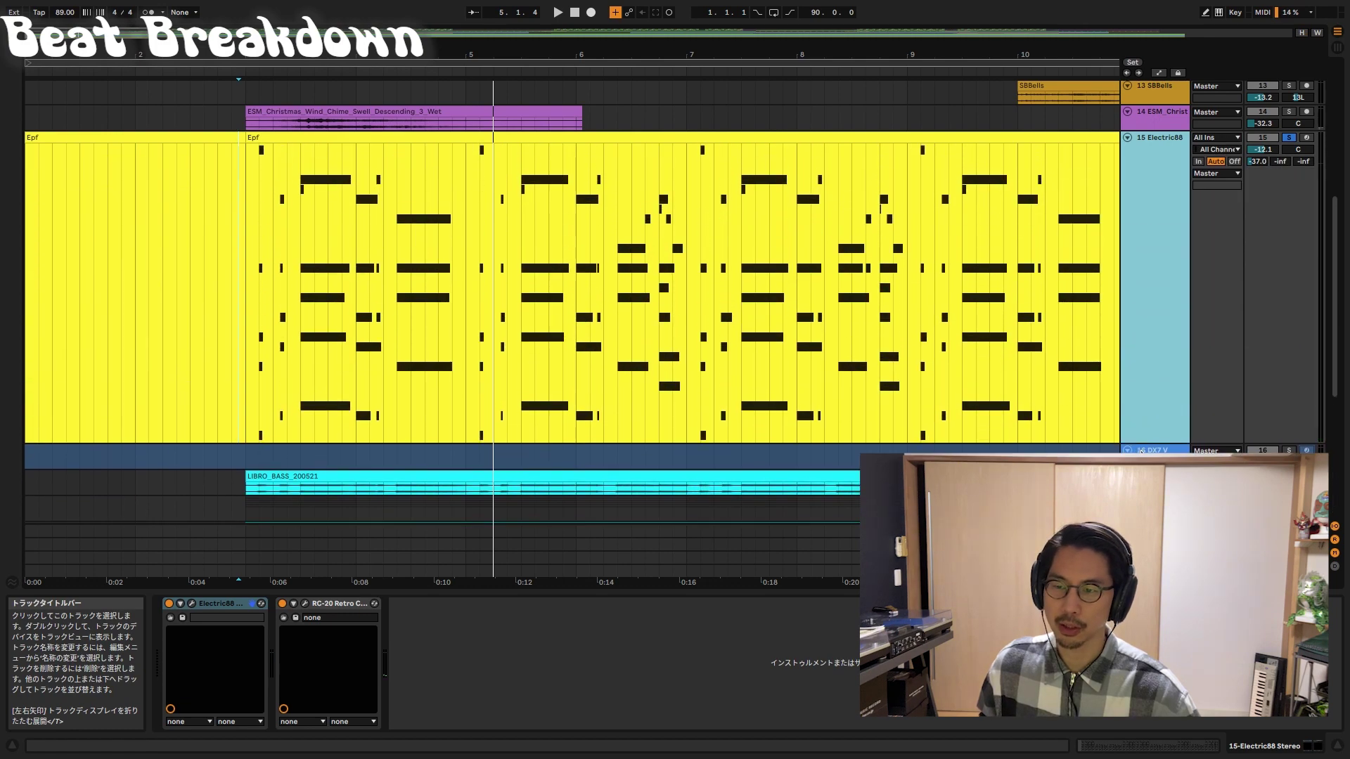
left_click_drag(673, 56, 673, 30)
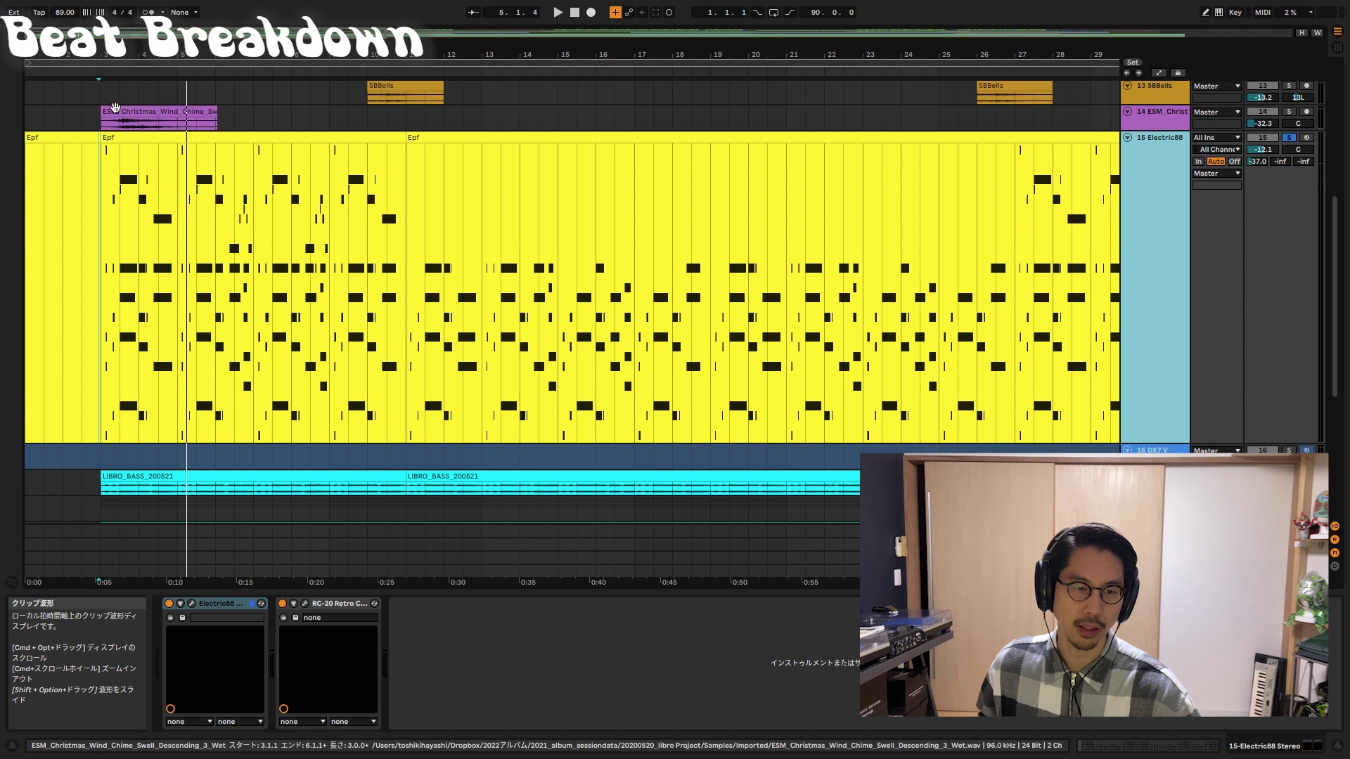
left_click_drag(110, 58, 246, 96)
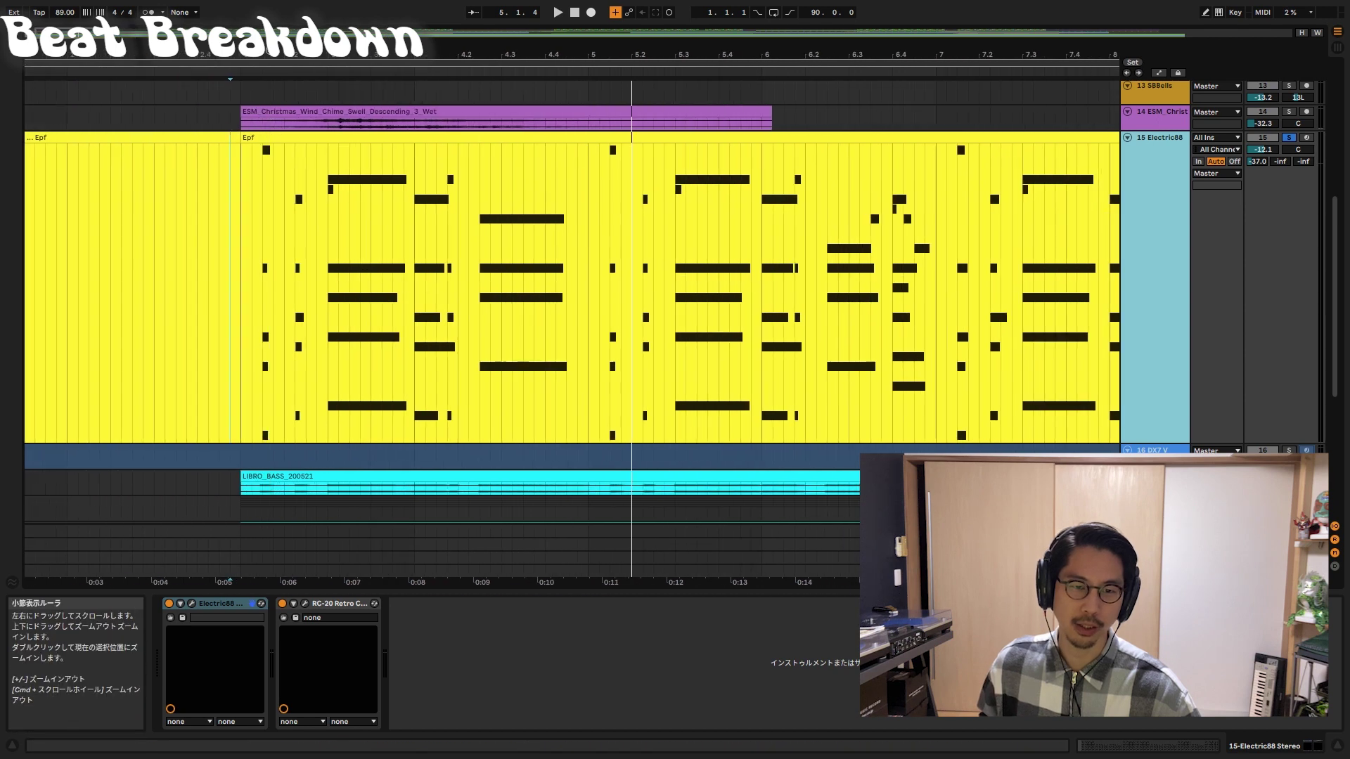
left_click(236, 186)
key("space")
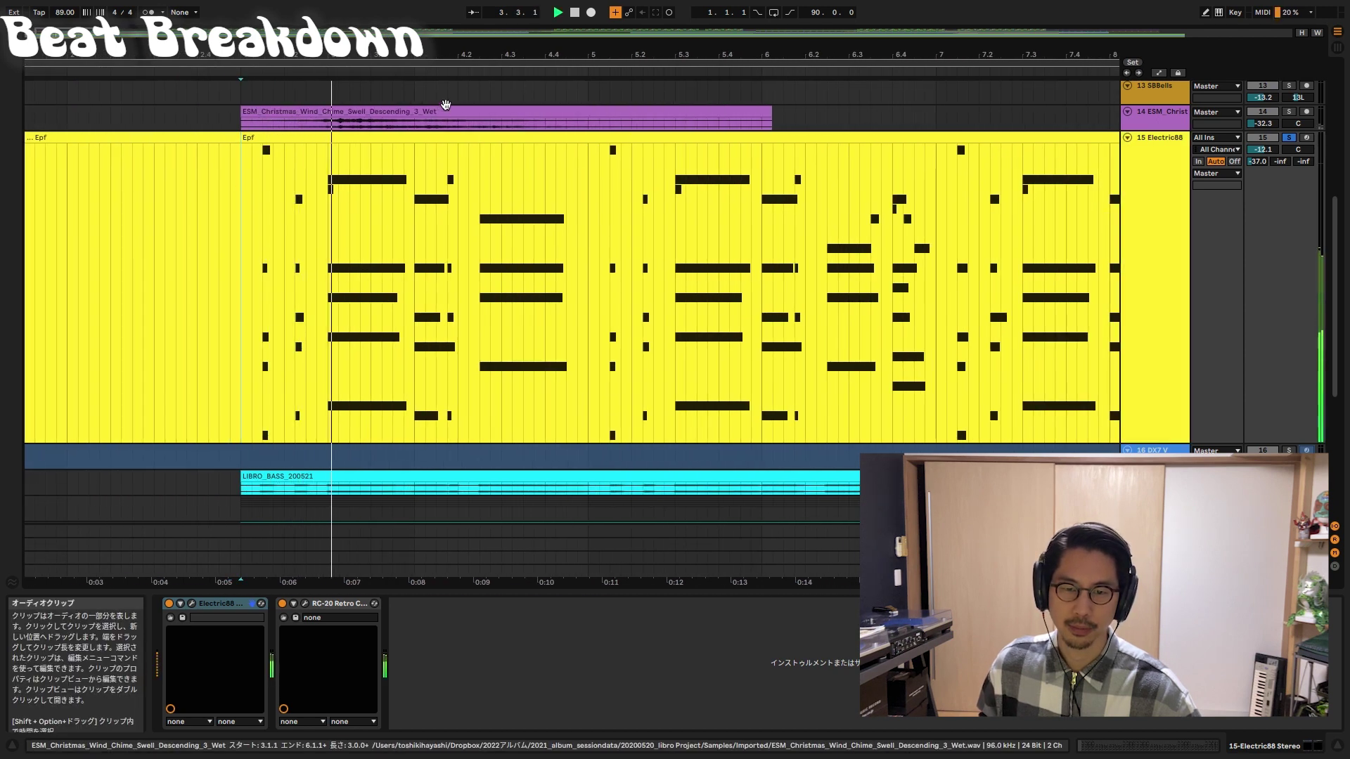
left_click_drag(469, 55, 469, 16)
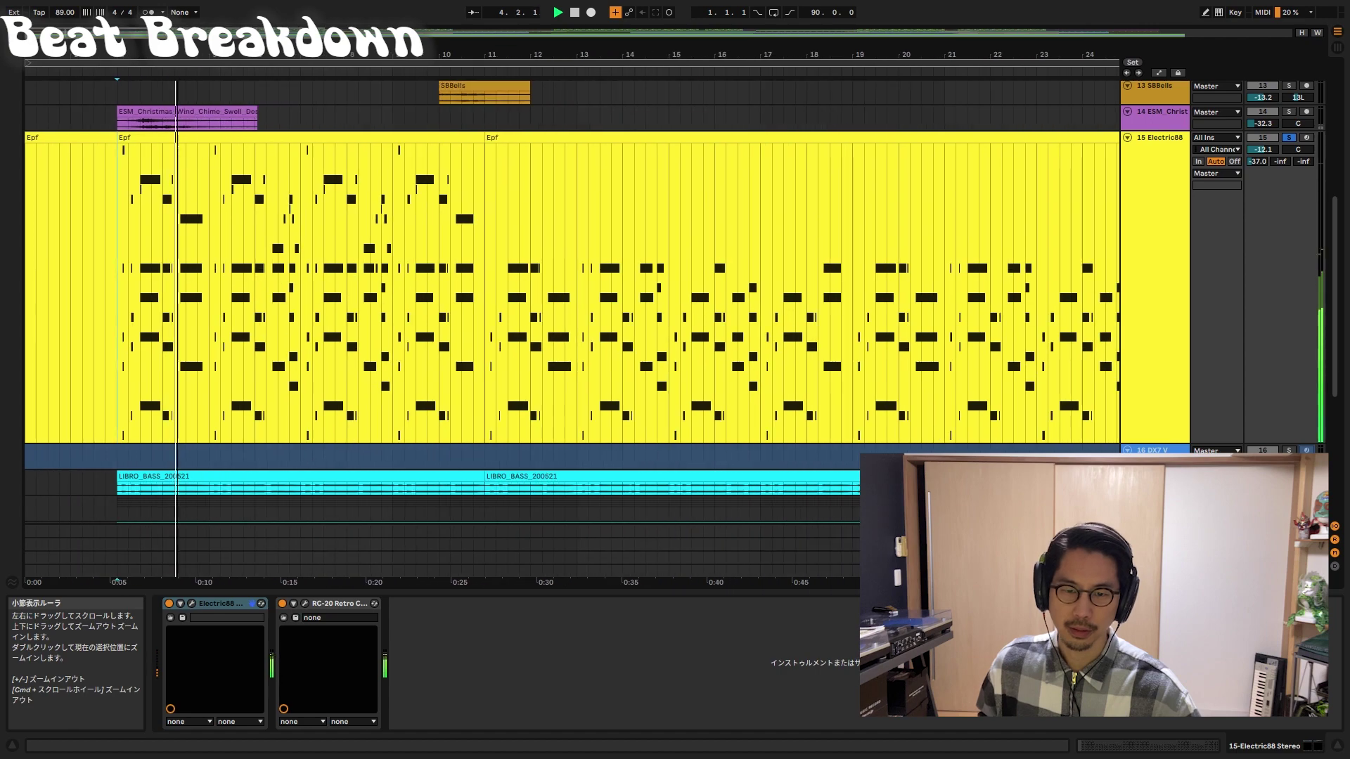
left_click_drag(85, 95, 85, 105)
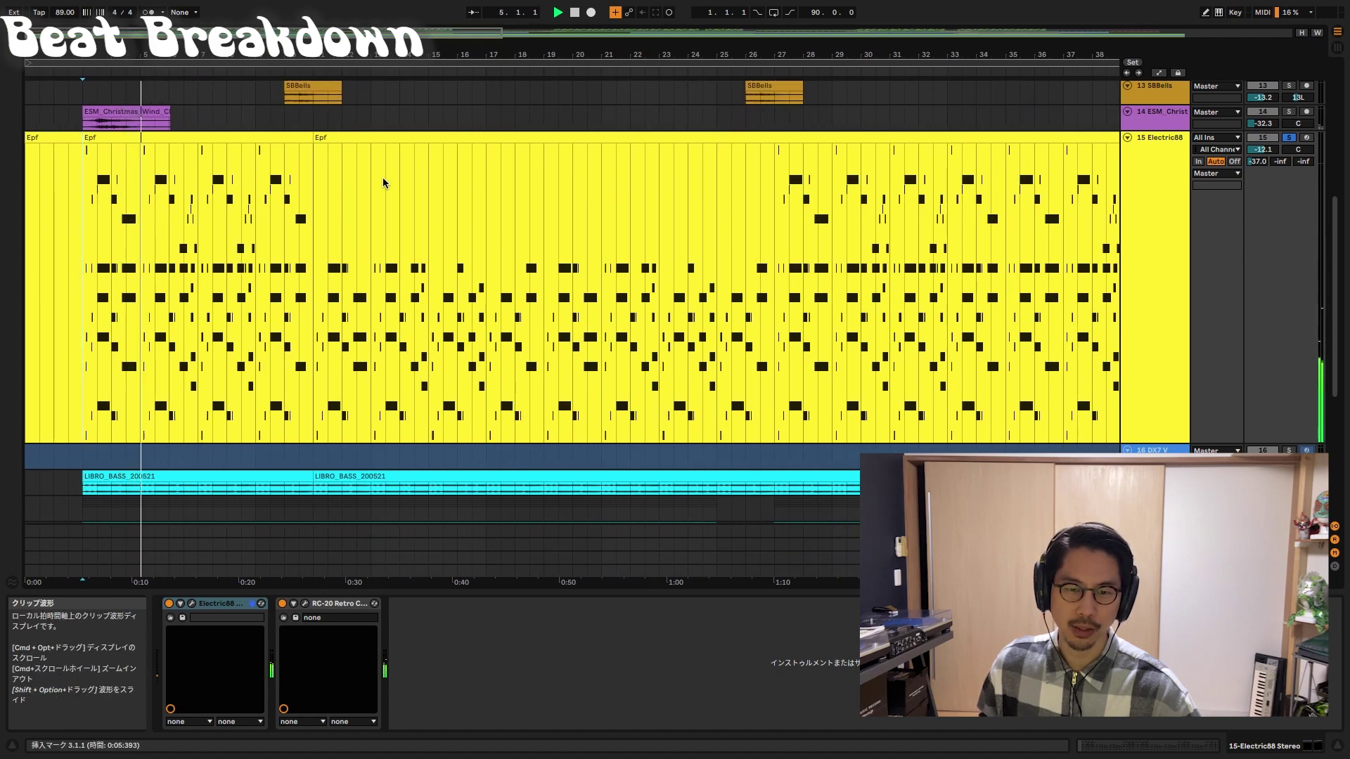
- Compare the notes of the Electric88 clip at bars 3 to 11 with the clip starting at bar 11, selecting each
left_click(343, 266)
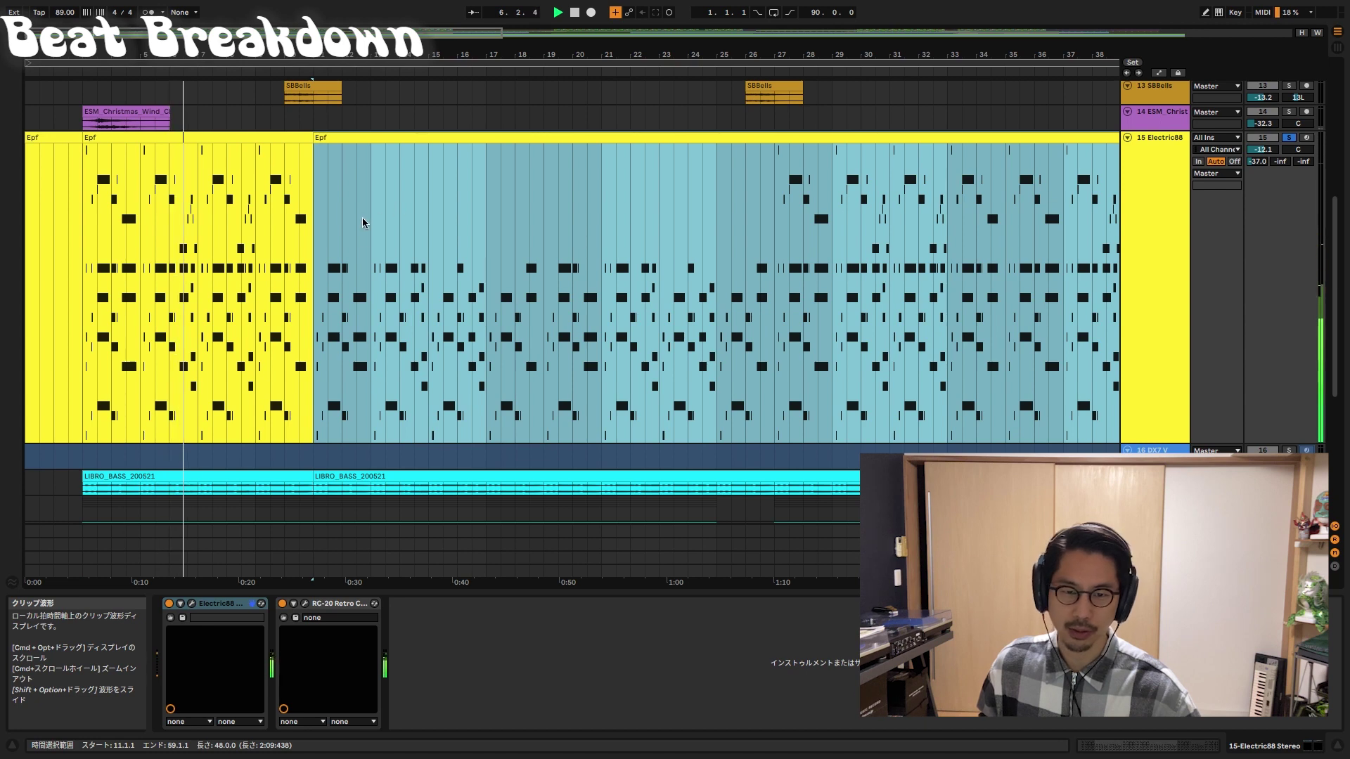
left_click(232, 243)
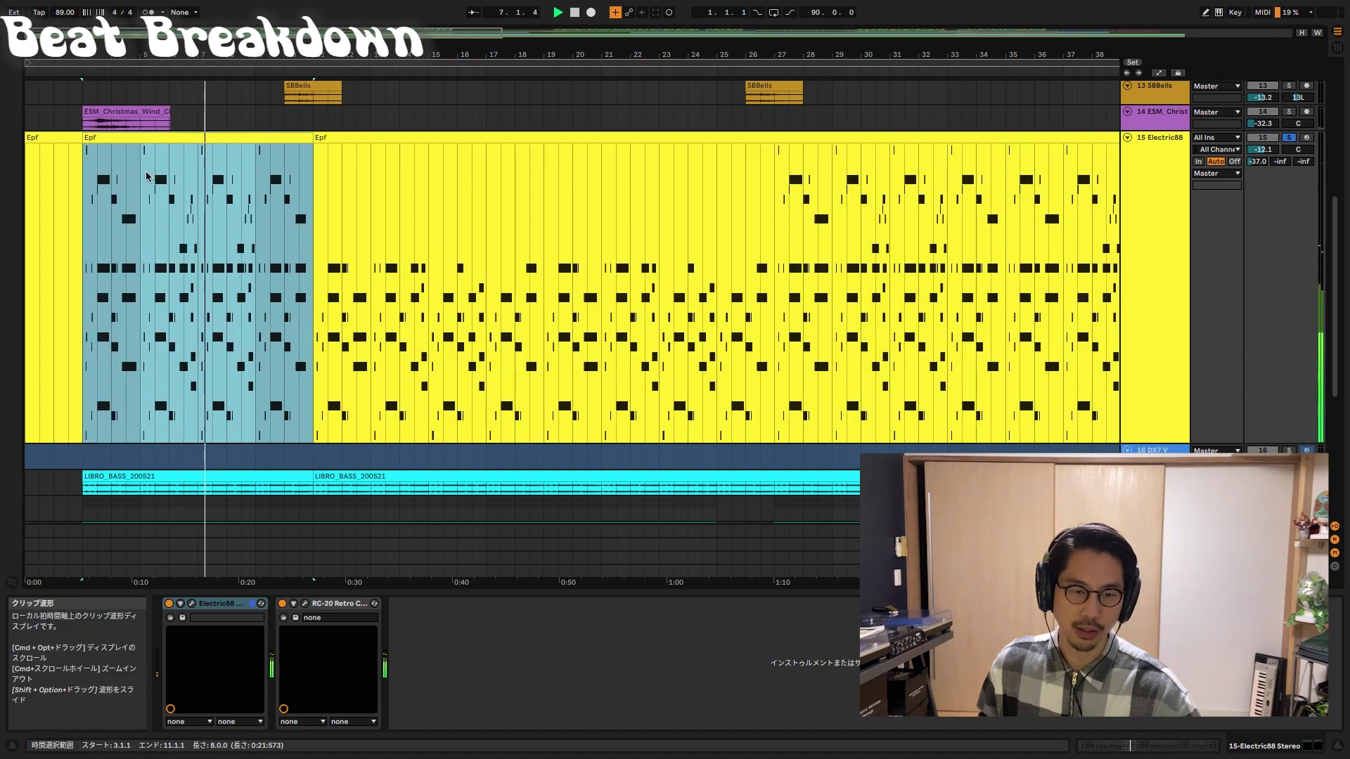
left_click(386, 167)
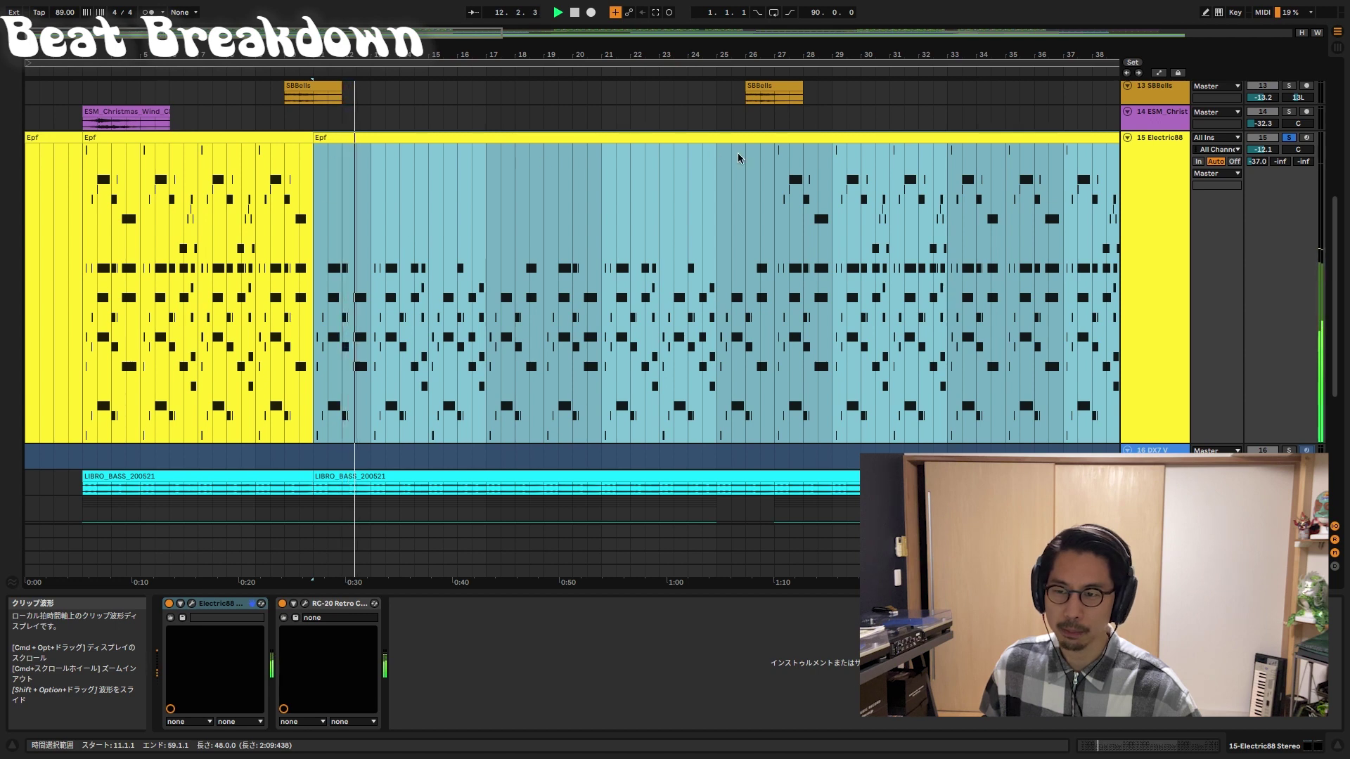
left_click(378, 218)
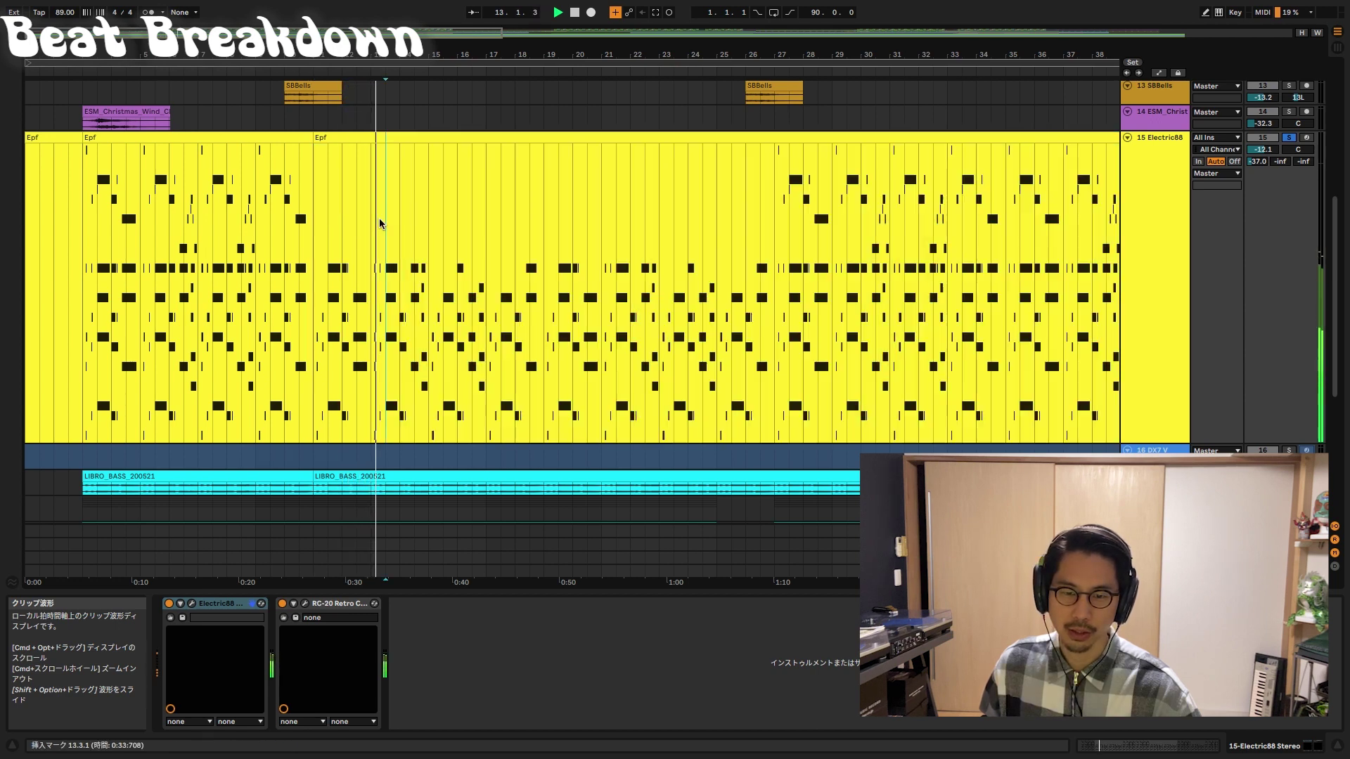
- Examine the Electric88 clips across the whole arrangement and the tracks around them during playback
scroll(464, 232, "down", 2)
scroll(495, 241, "up", 4)
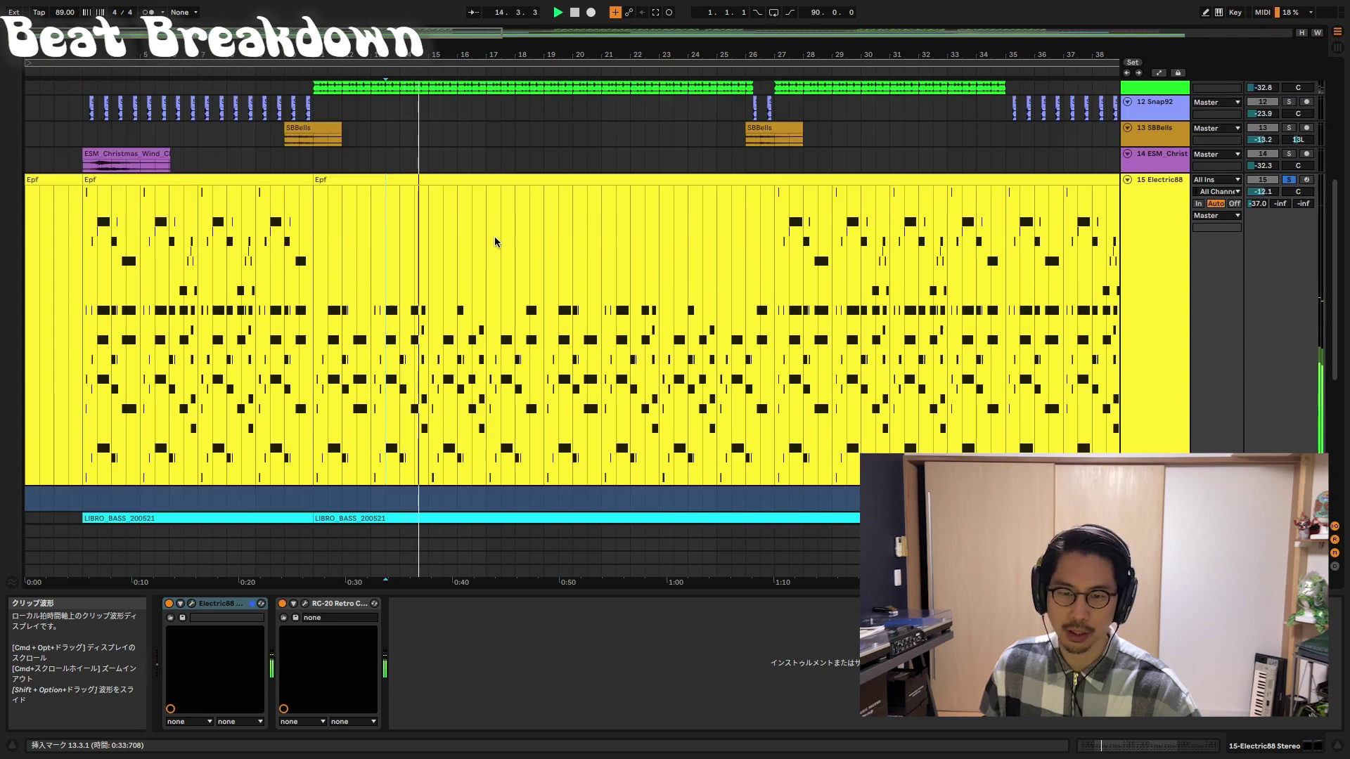
left_click_drag(370, 59, 481, 60)
scroll(303, 200, "down", 4)
scroll(304, 196, "down", 8)
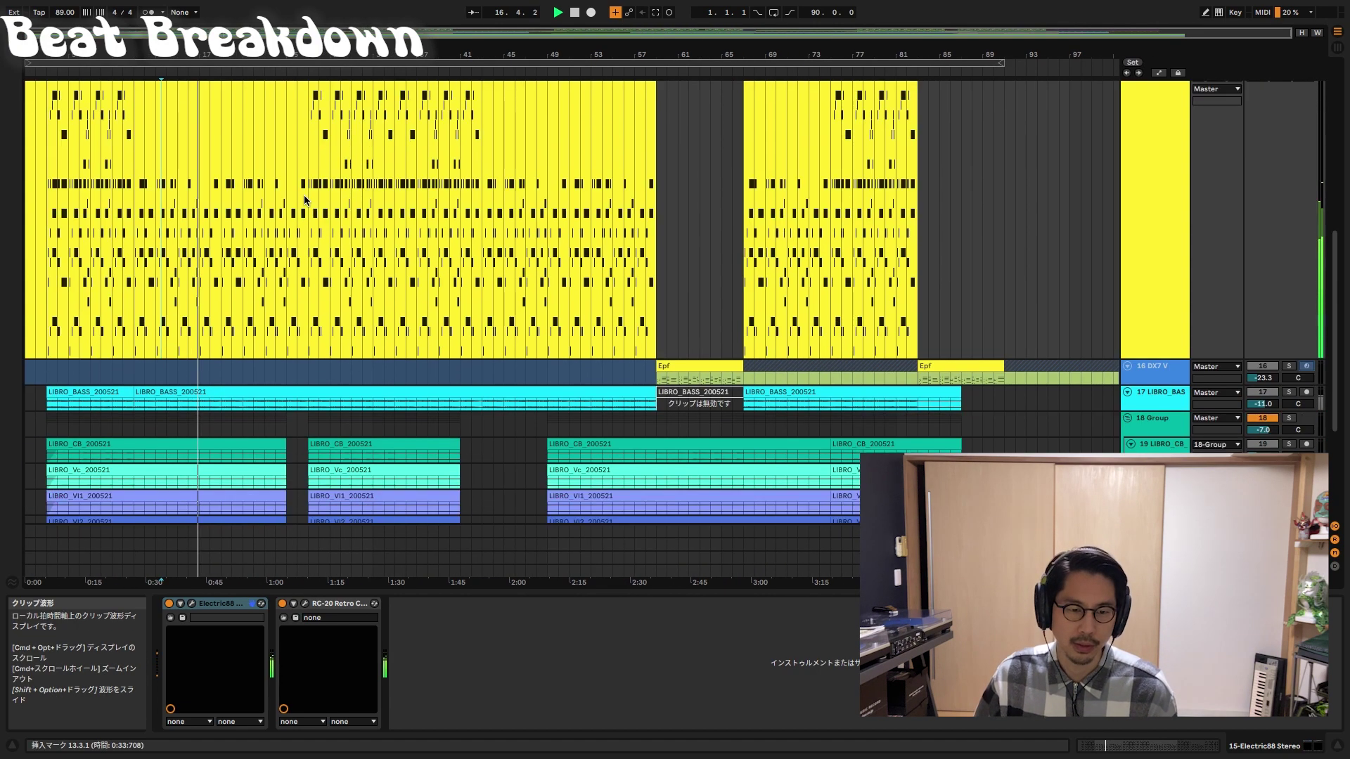
scroll(436, 203, "up", 6)
scroll(436, 203, "up", 4)
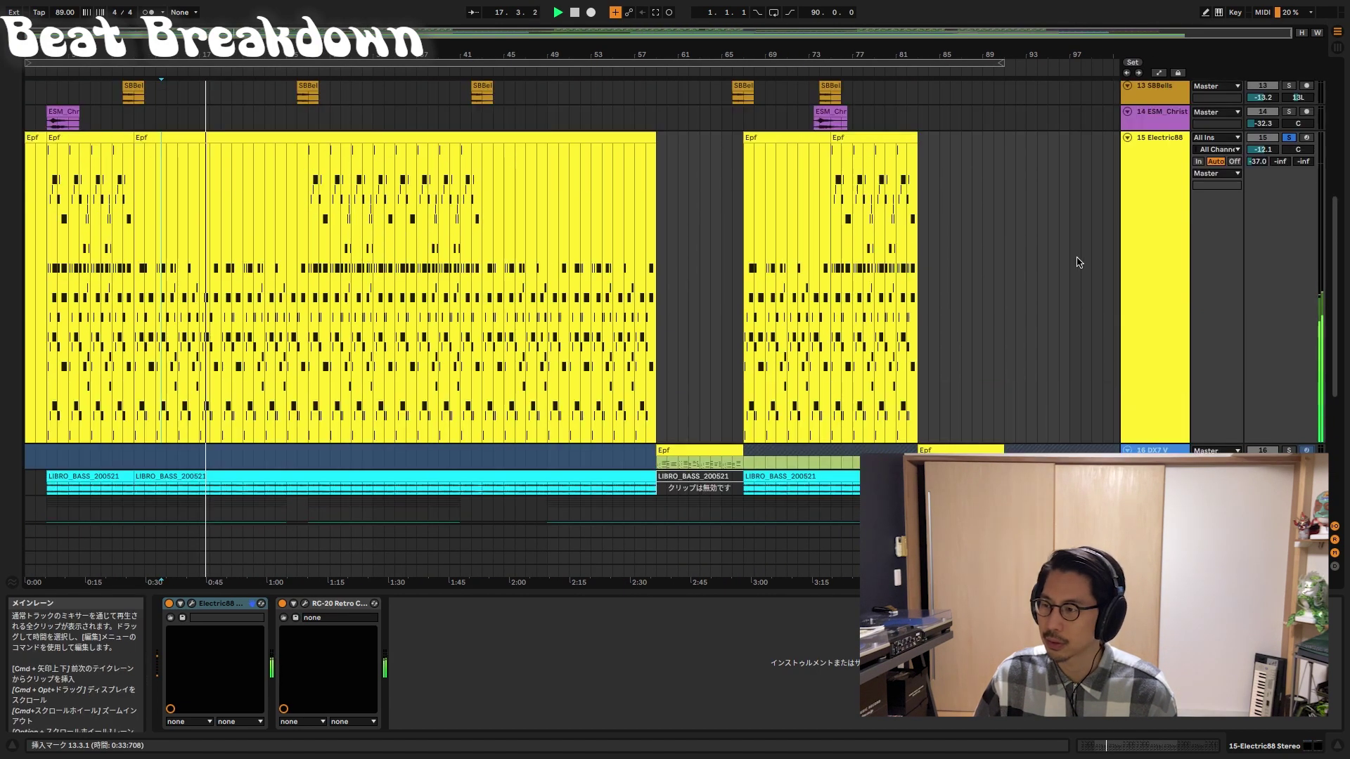
- Inspect the Electric88 instrument on track 15, arm the track for recording, and close the plug-in window
left_click(192, 607)
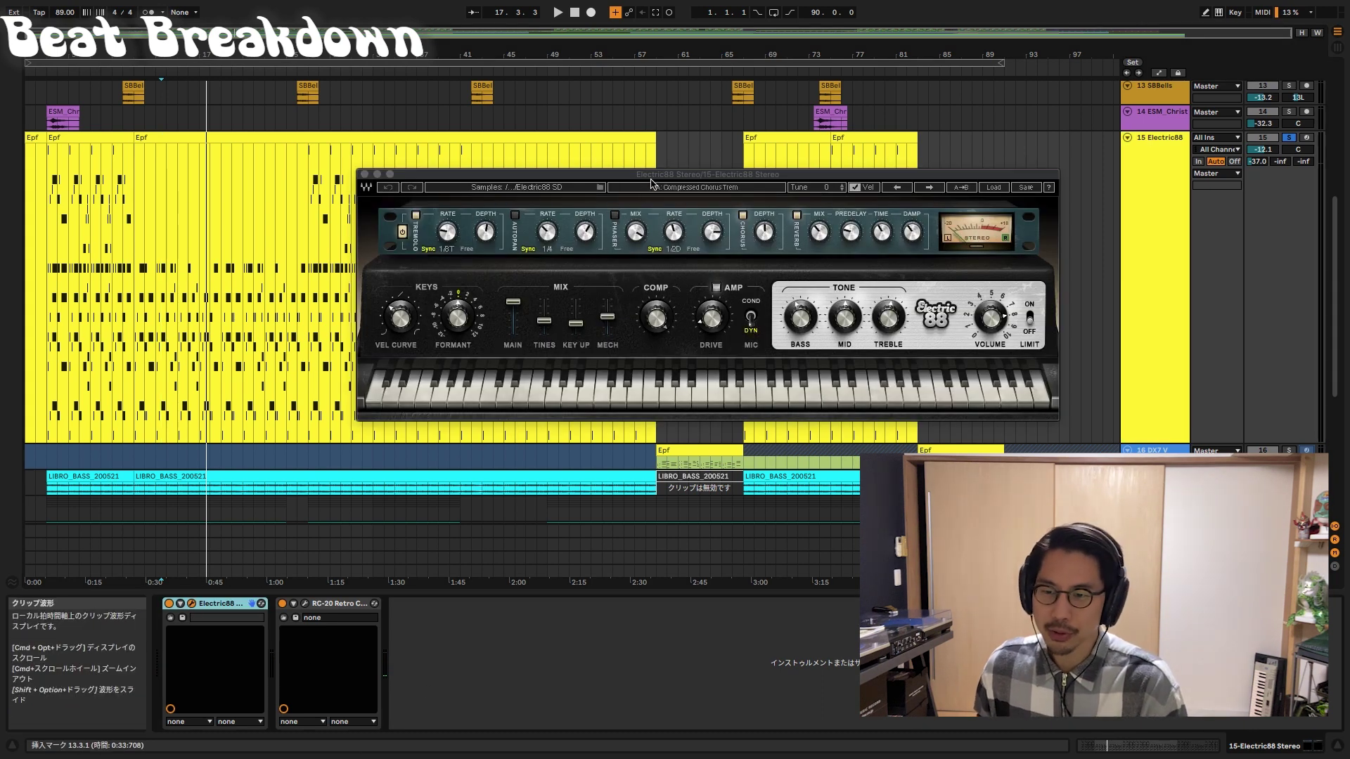
left_click_drag(662, 181, 445, 85)
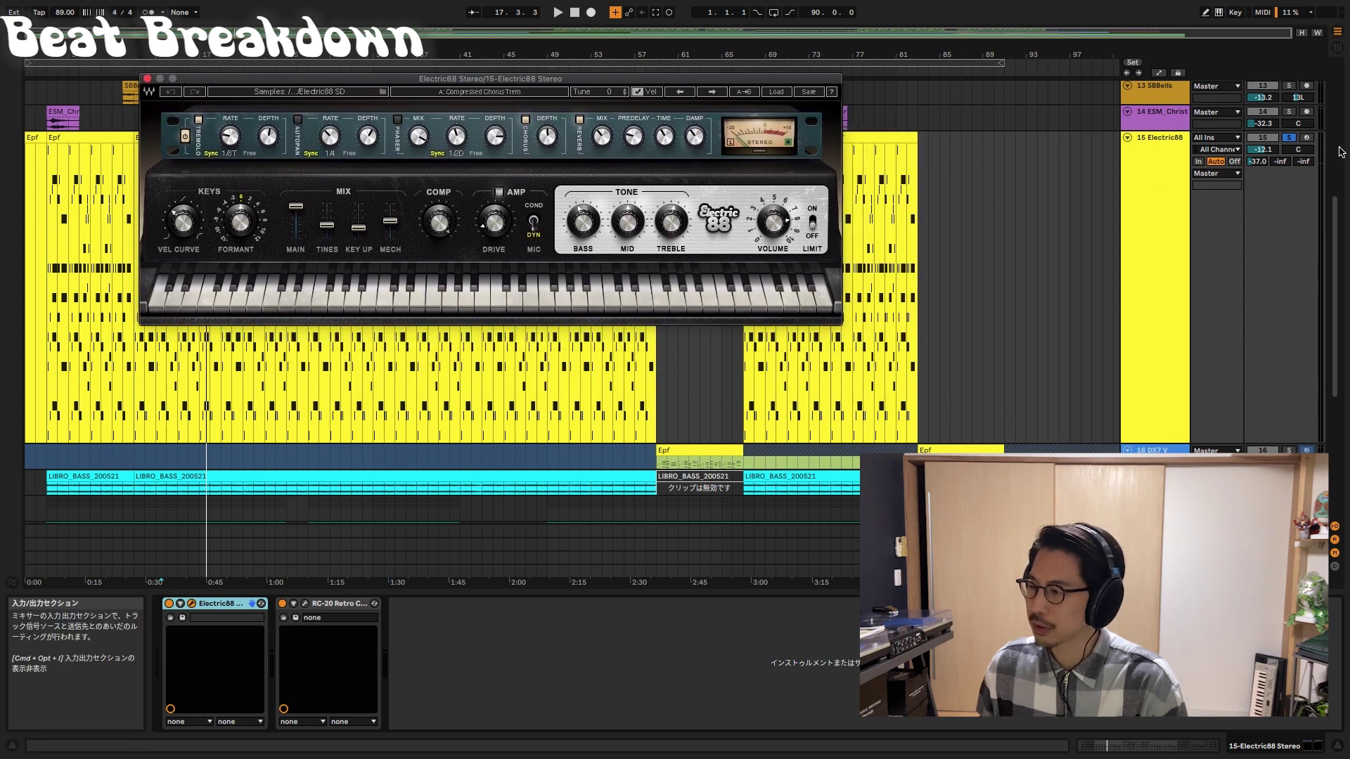
left_click(1308, 138)
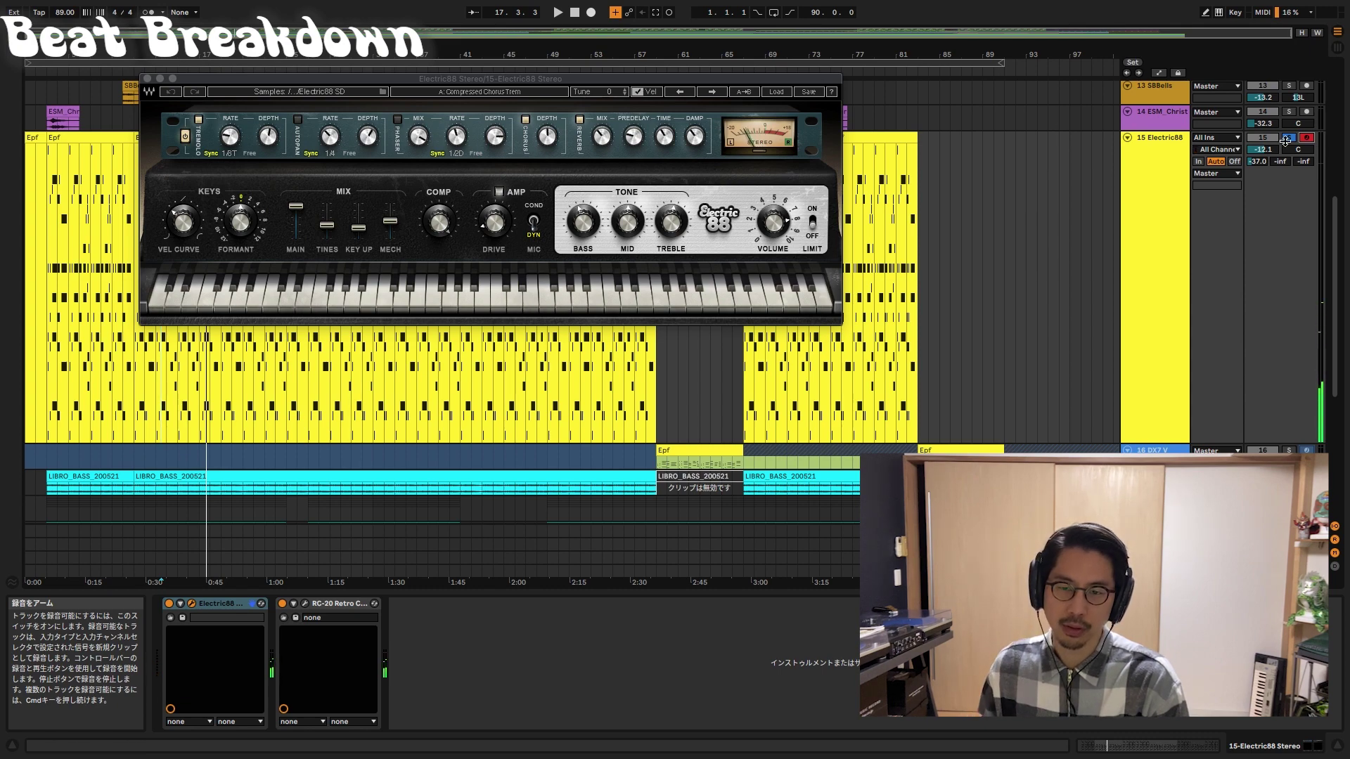
left_click(147, 79)
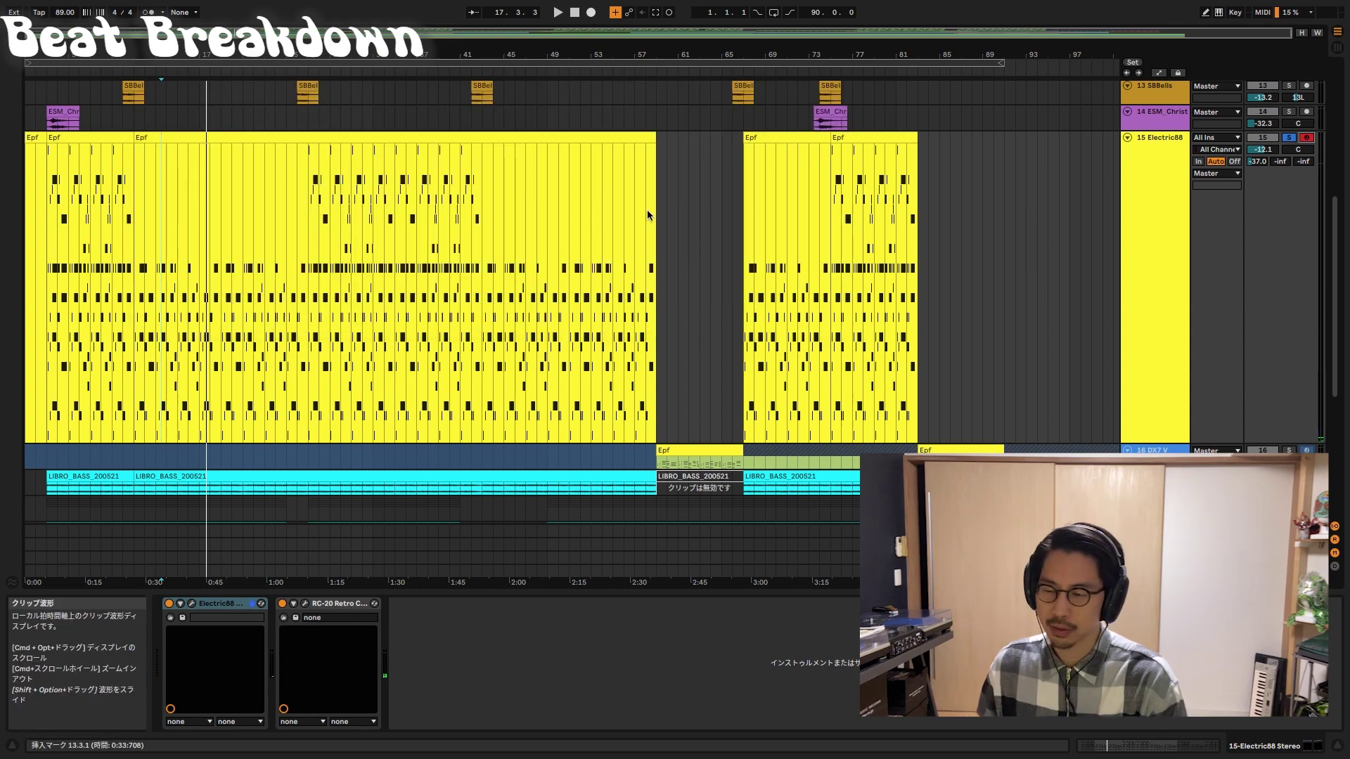
- Inspect the RC-20 Retro Color effect with its Sampler 8-bit preset on track 15, and close its window
left_click(305, 603)
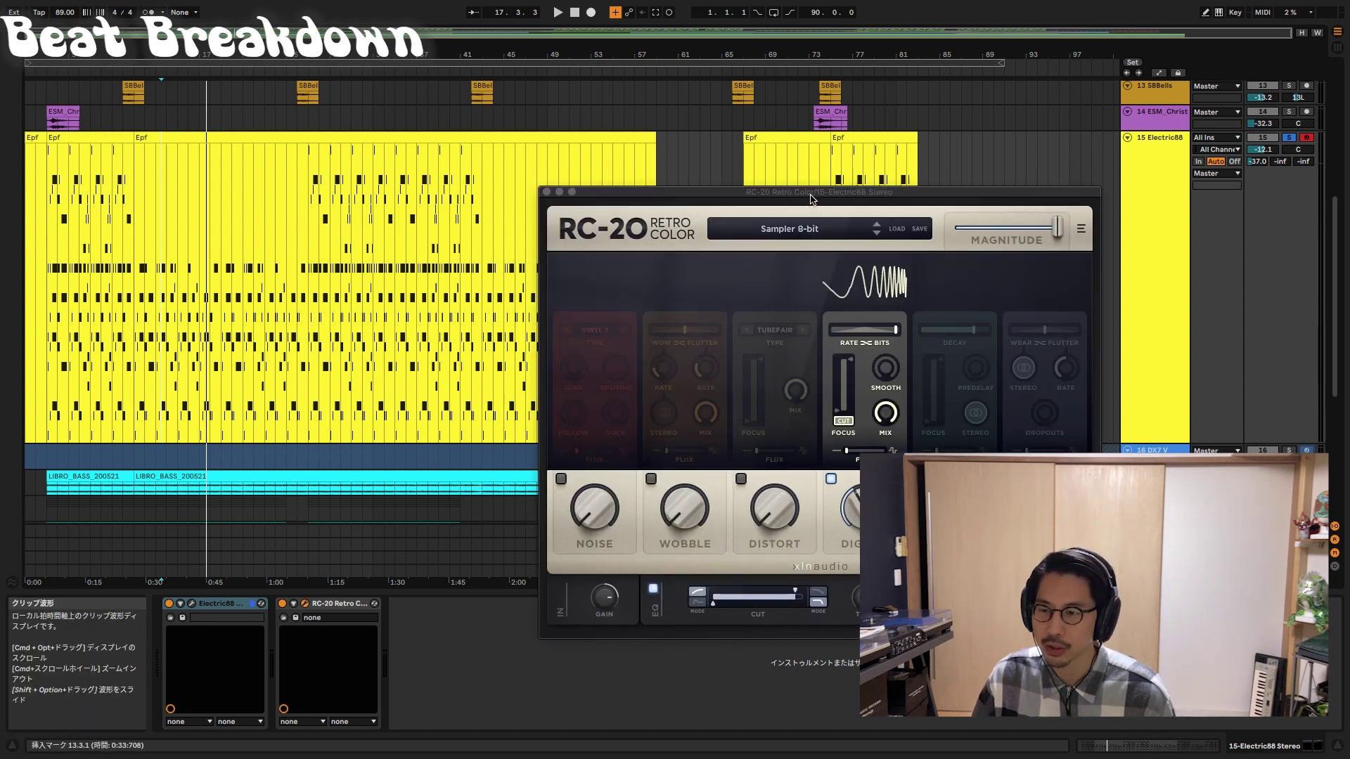
left_click_drag(811, 195, 693, 146)
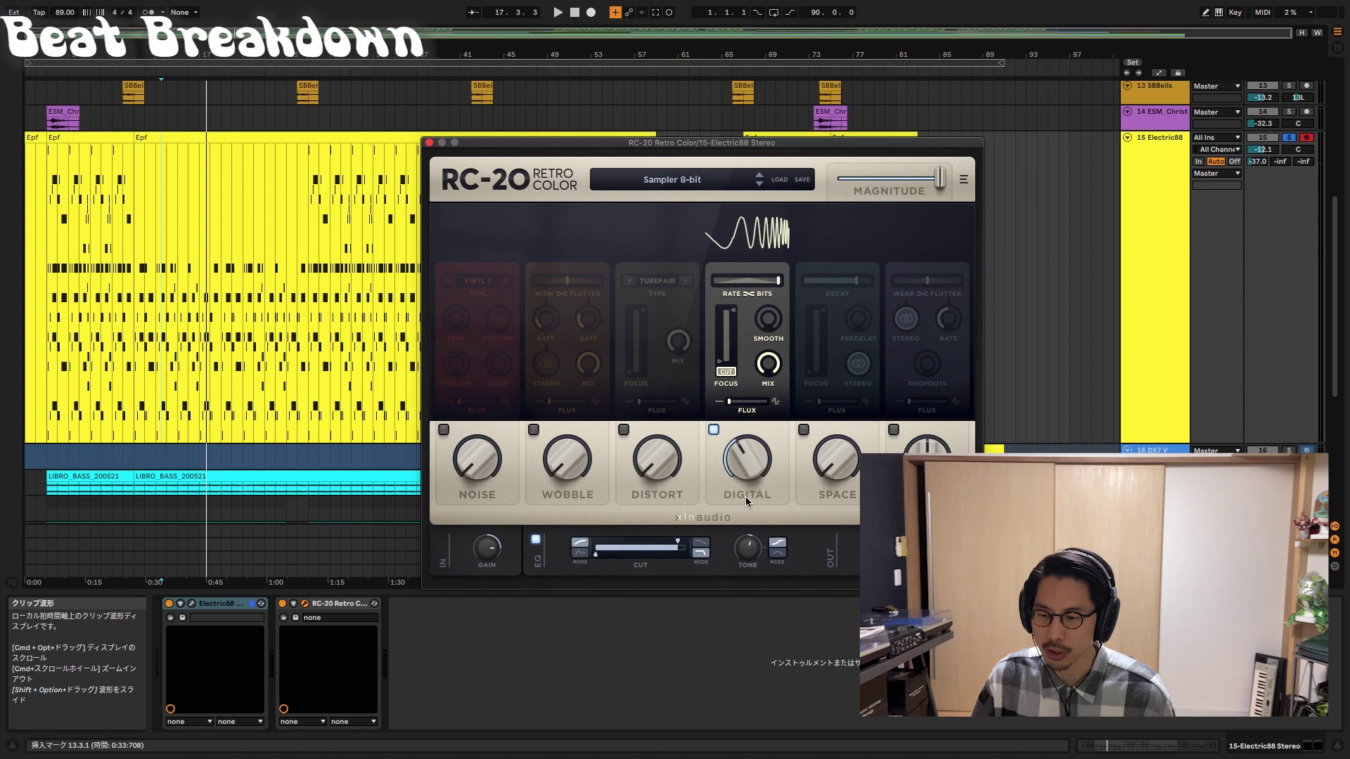
left_click(429, 143)
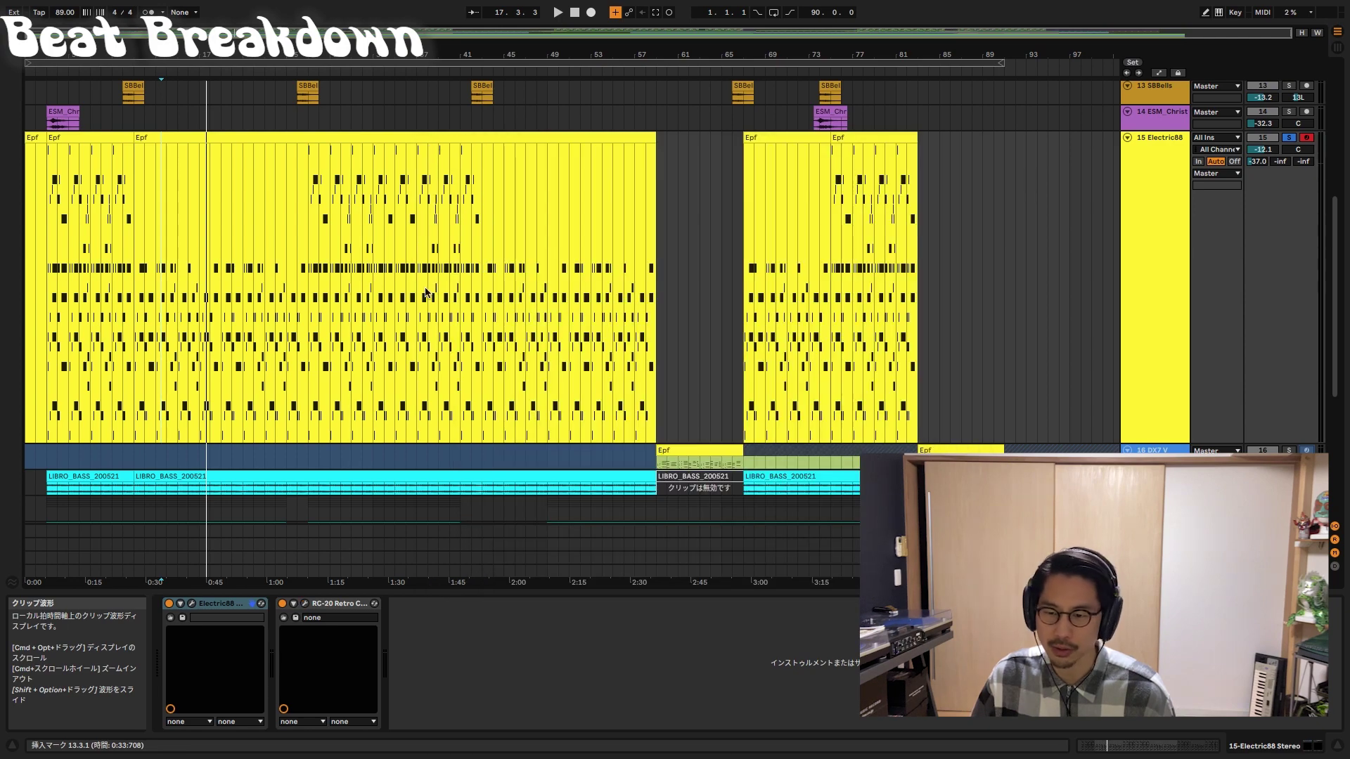
- Play the beat from 13.3.1 and turn off solo on track 15 Electric88 to hear it in the full mix
scroll(844, 359, "down", 2)
key("space")
scroll(949, 281, "up", 4)
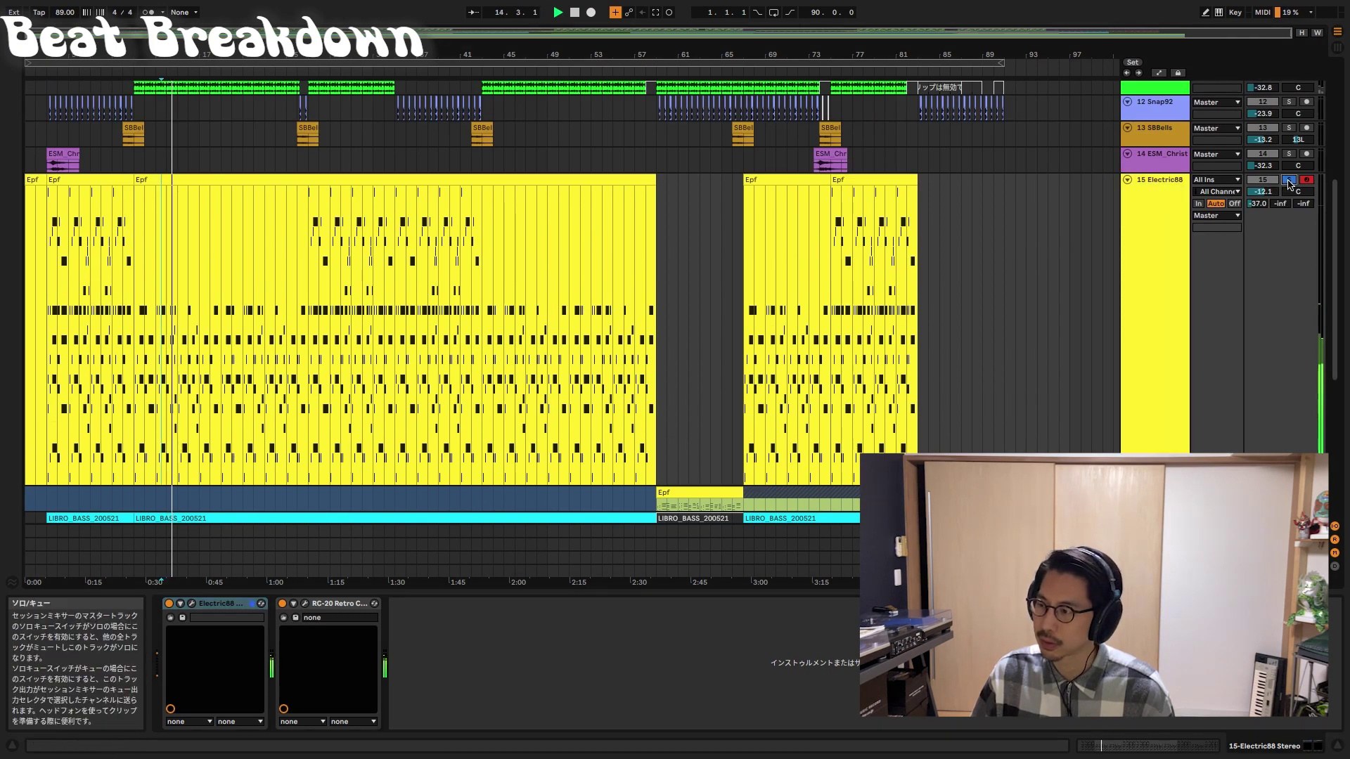
scroll(1106, 217, "down", 3)
scroll(1105, 217, "down", 2)
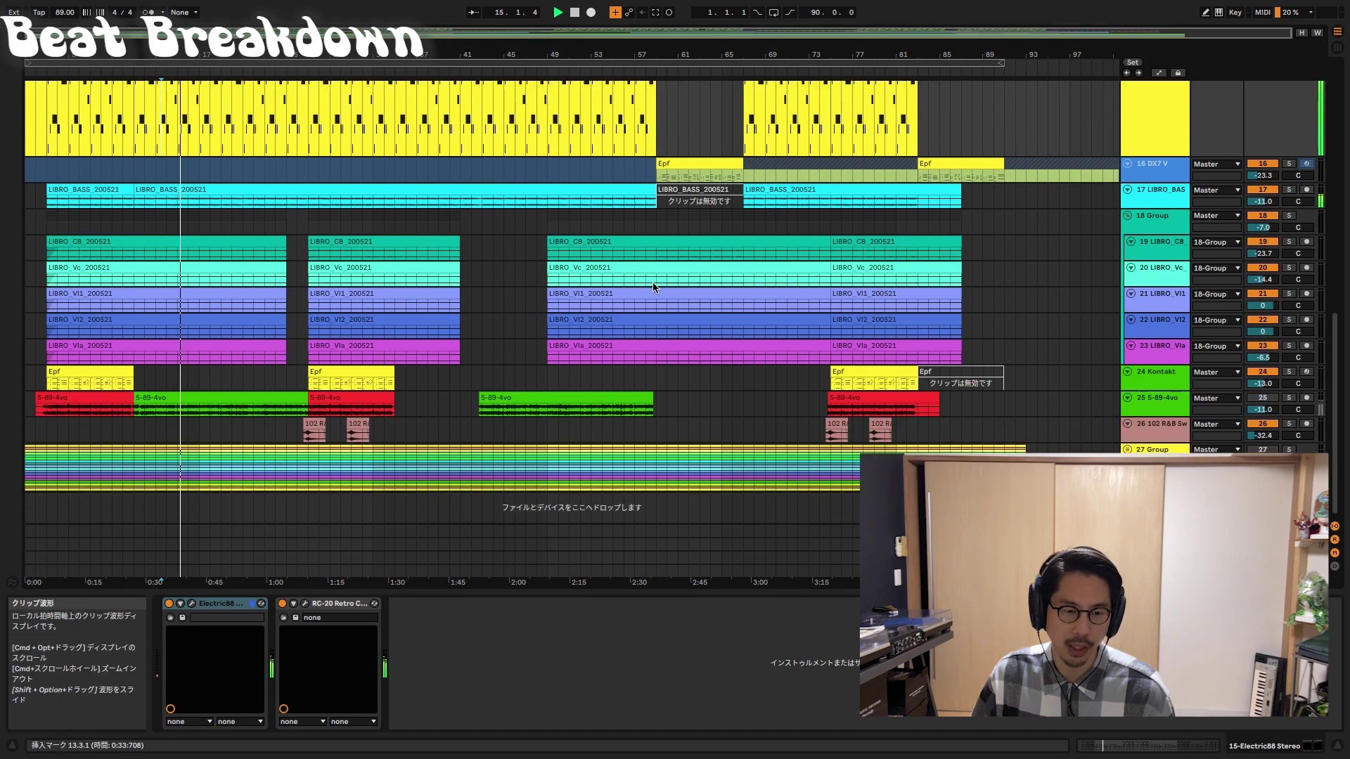
- Play from the Kontakt clip at bar 3 and solo track 24 Kontakt
left_click(80, 373)
key("space")
key("space")
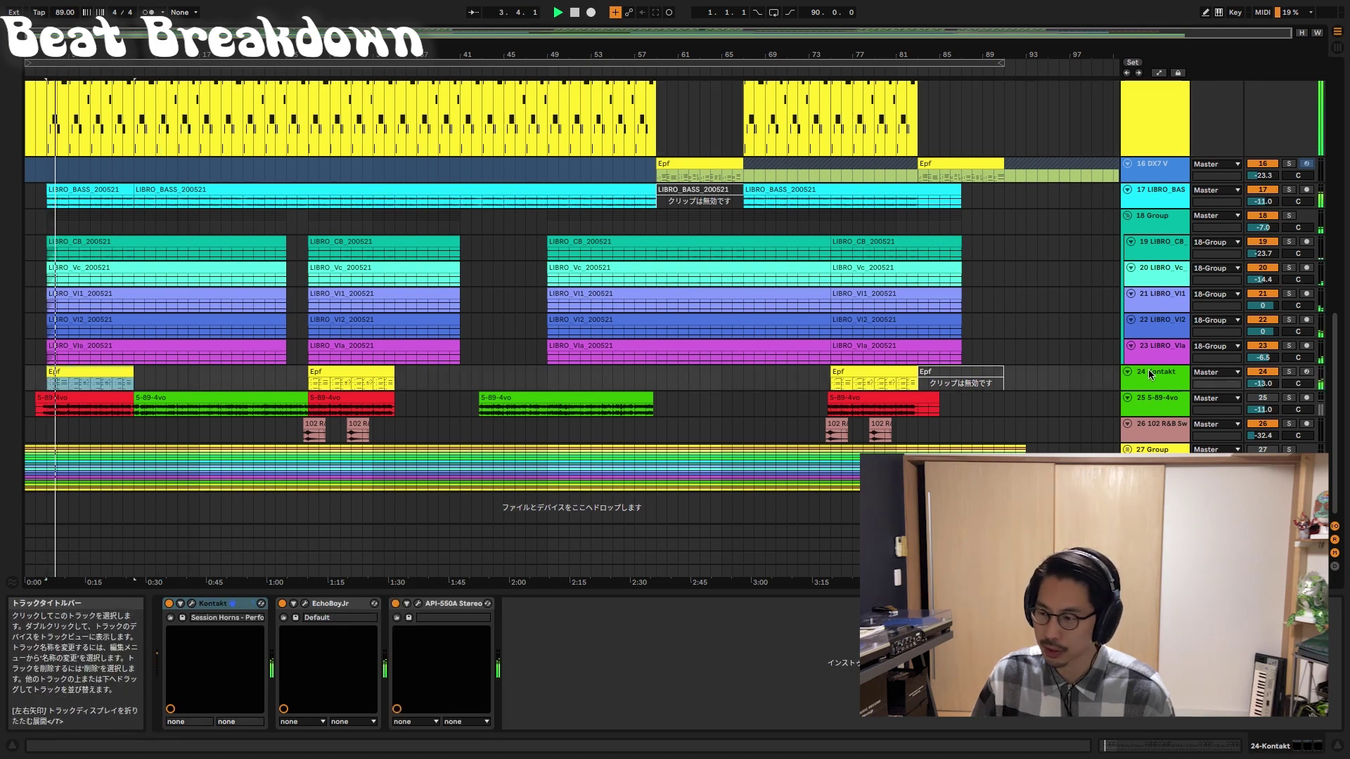
left_click(1289, 372)
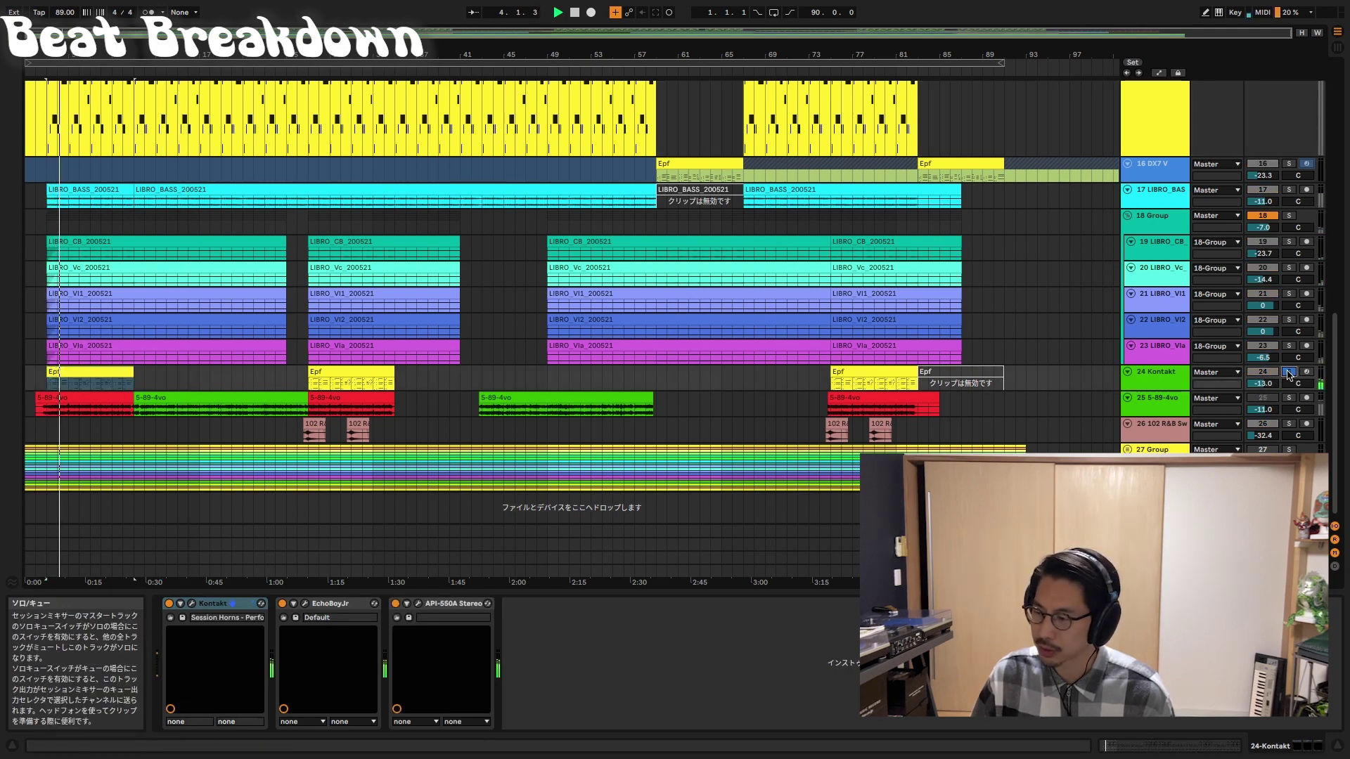
- Examine the notes of the Kontakt clip at bar 3 and the Session Horns instrument loaded in Kontakt
double_click(89, 374)
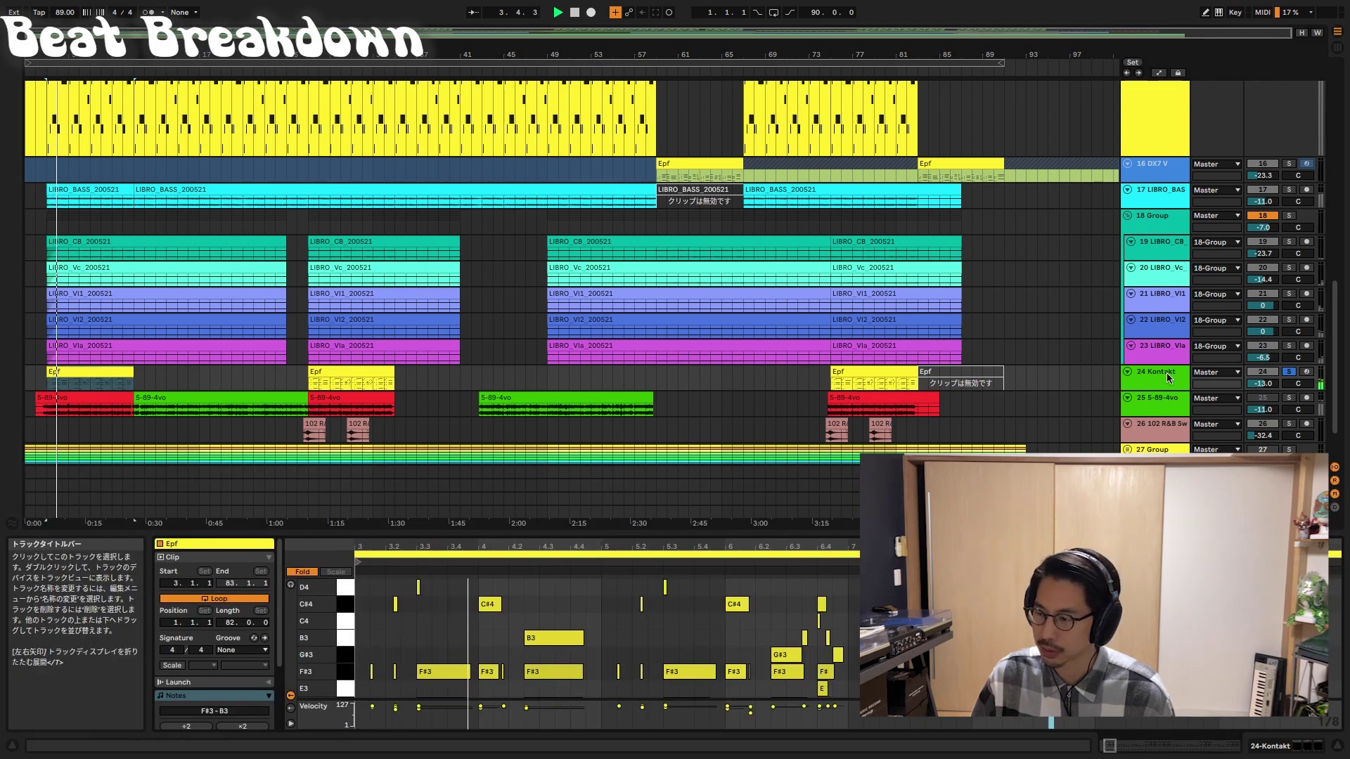
key("shift+Tab")
left_click(191, 604)
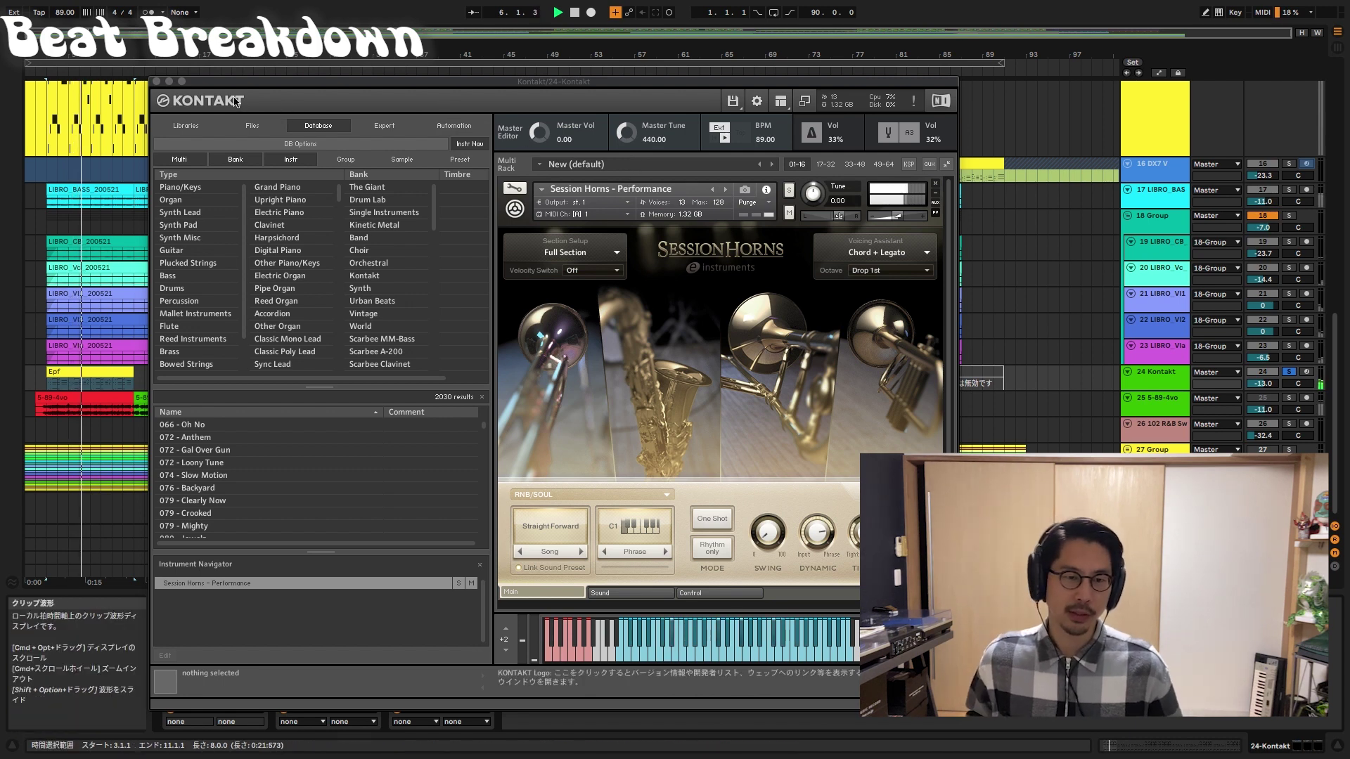
left_click(157, 83)
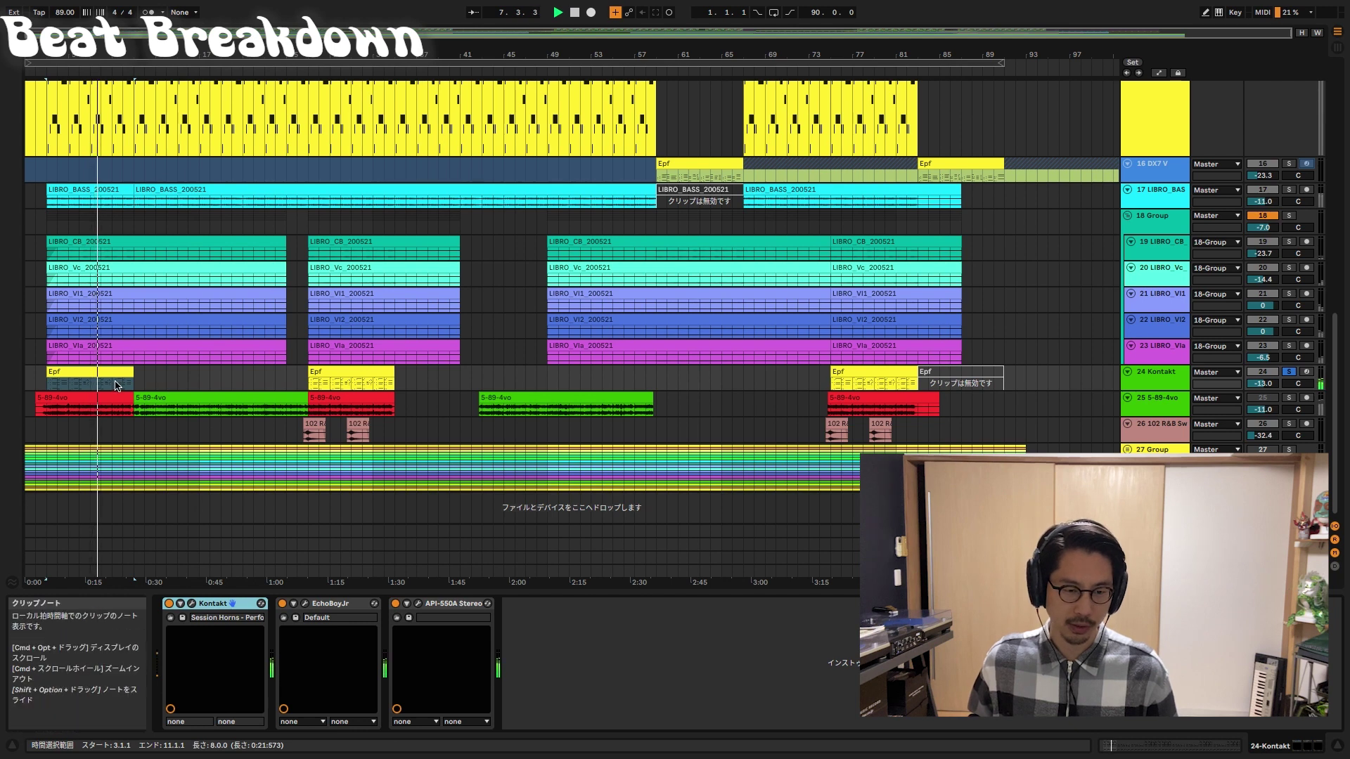
- Audition the Kontakt clip starting at bar 27 in solo
left_click(330, 371)
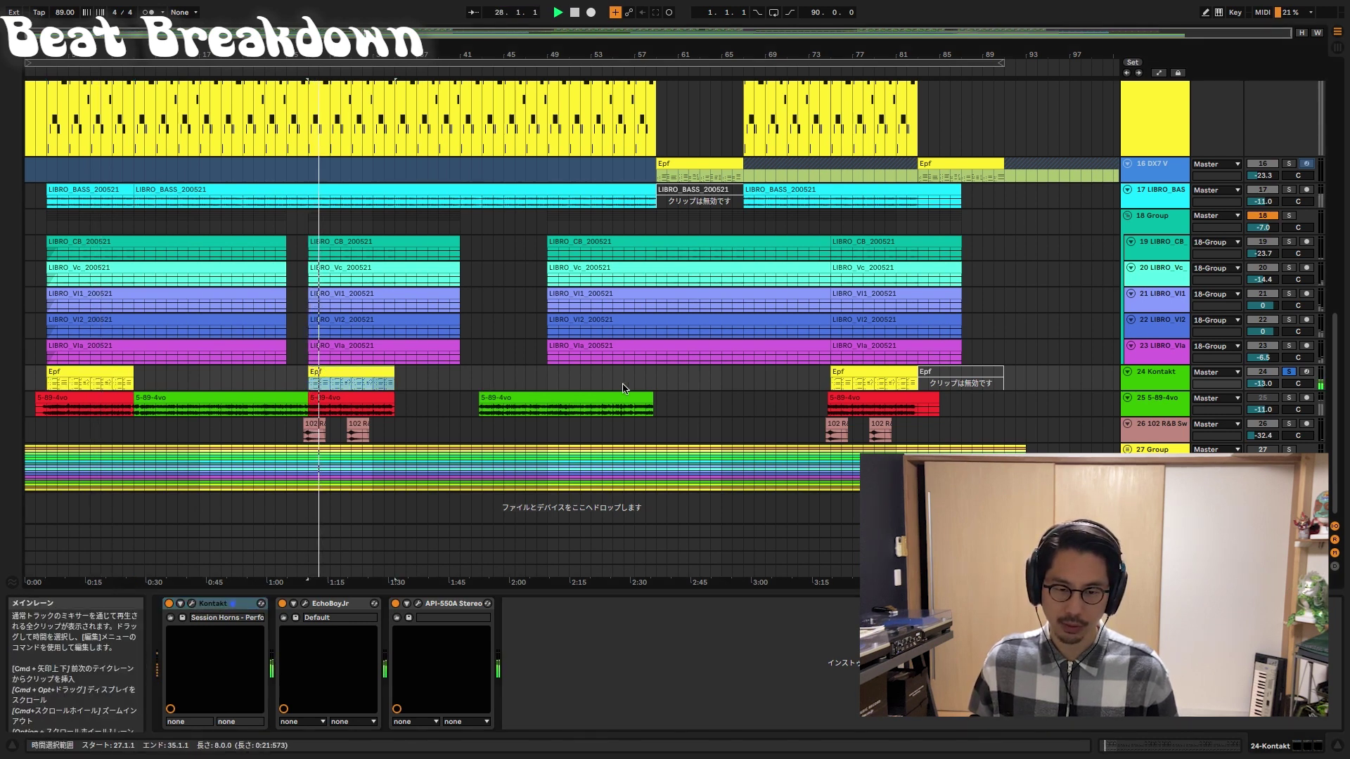
left_click(1161, 377)
- Flatten the frozen track 16 DX7 V
scroll(1055, 314, "up", 4)
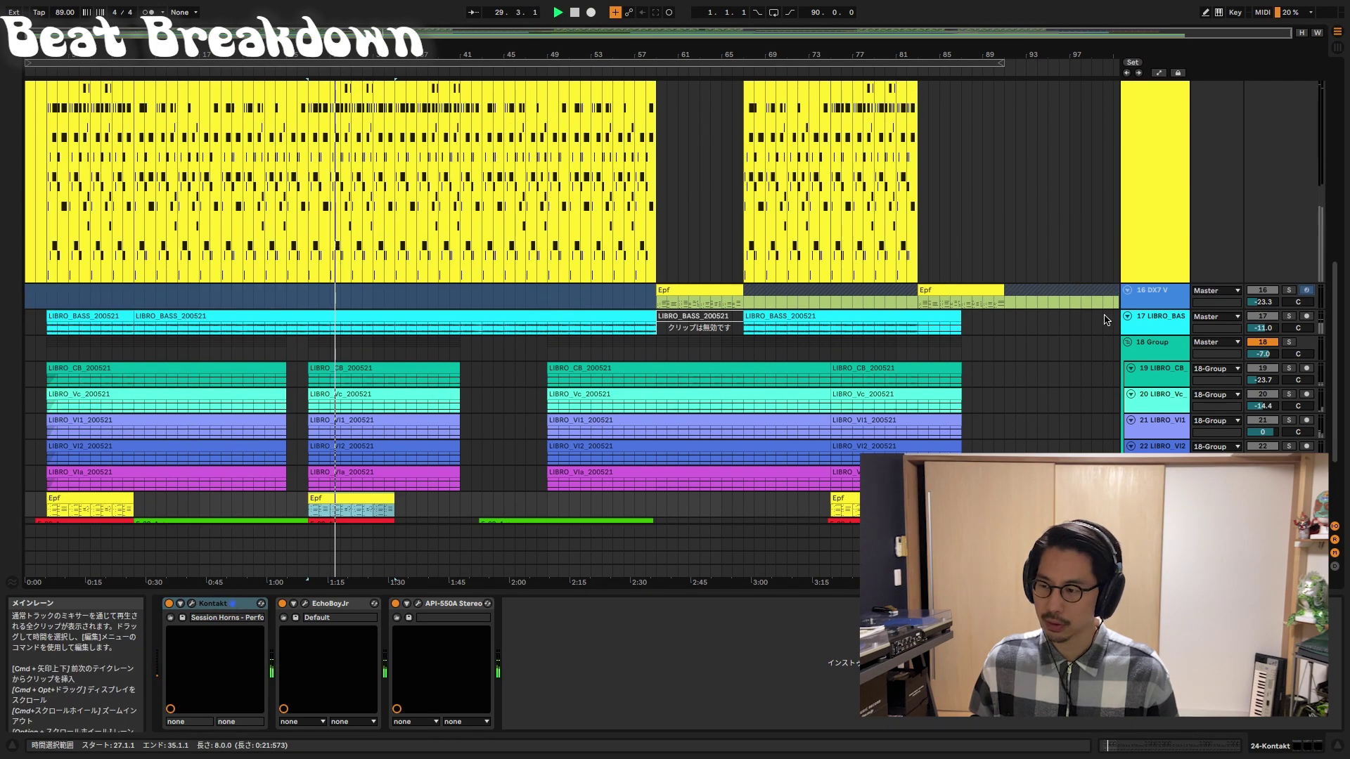
right_click(1169, 295)
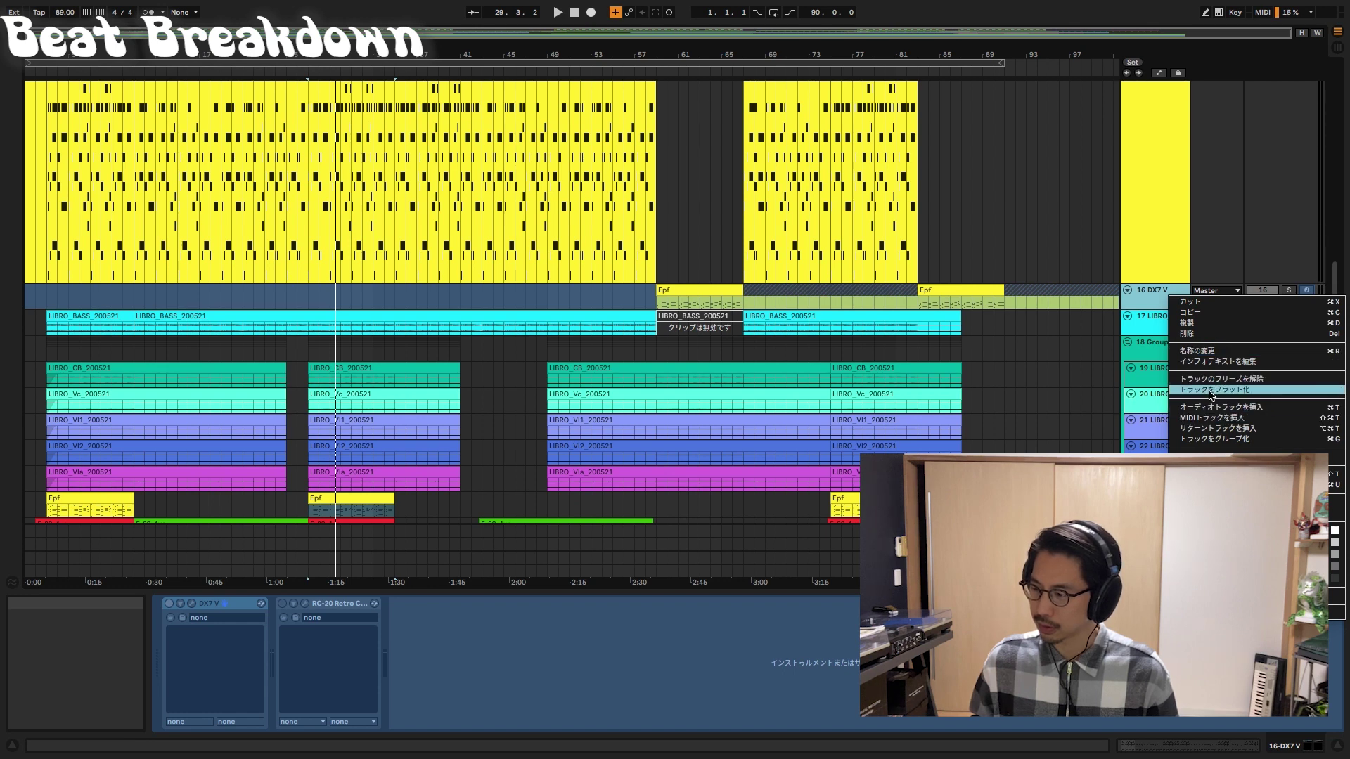
left_click(1212, 388)
- Play the DX7 V clip from bar 59 and solo track 16
key("space")
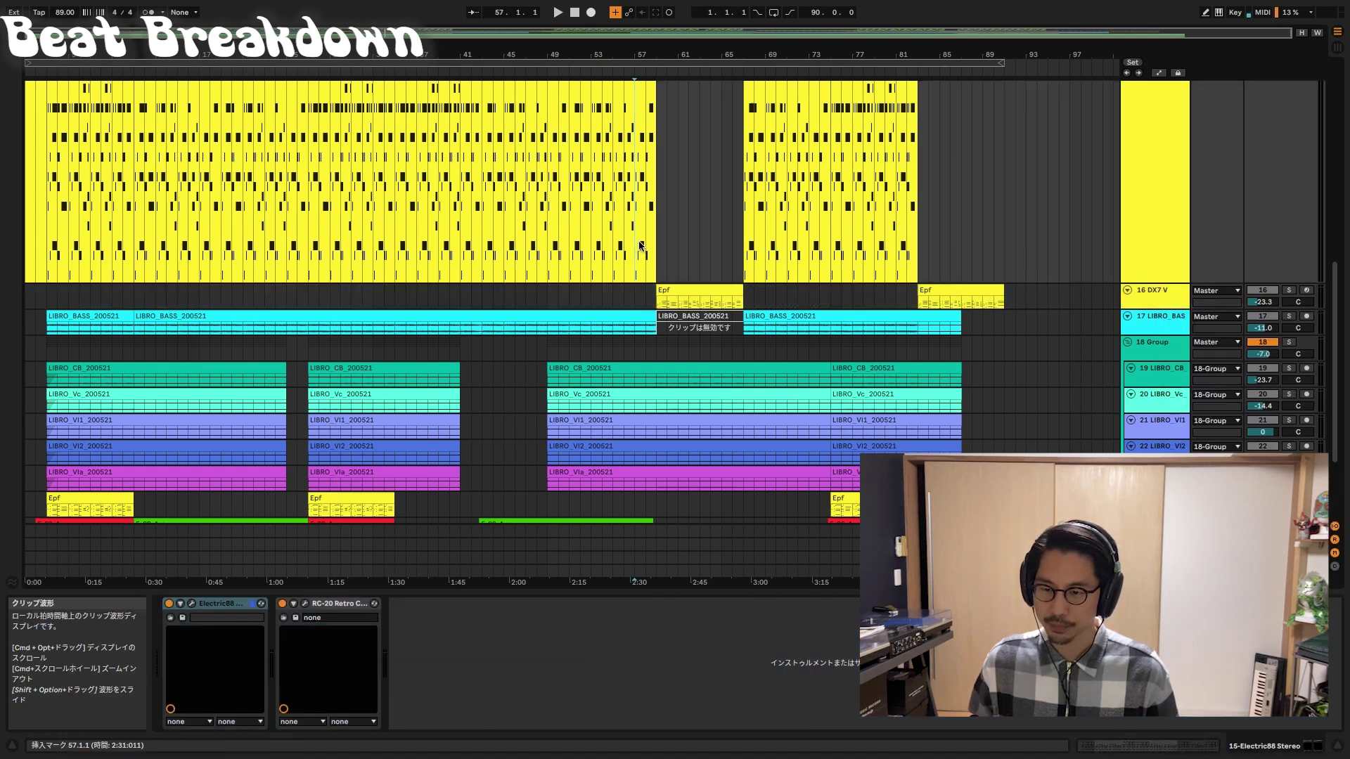
key("space")
left_click_drag(667, 54, 668, 106)
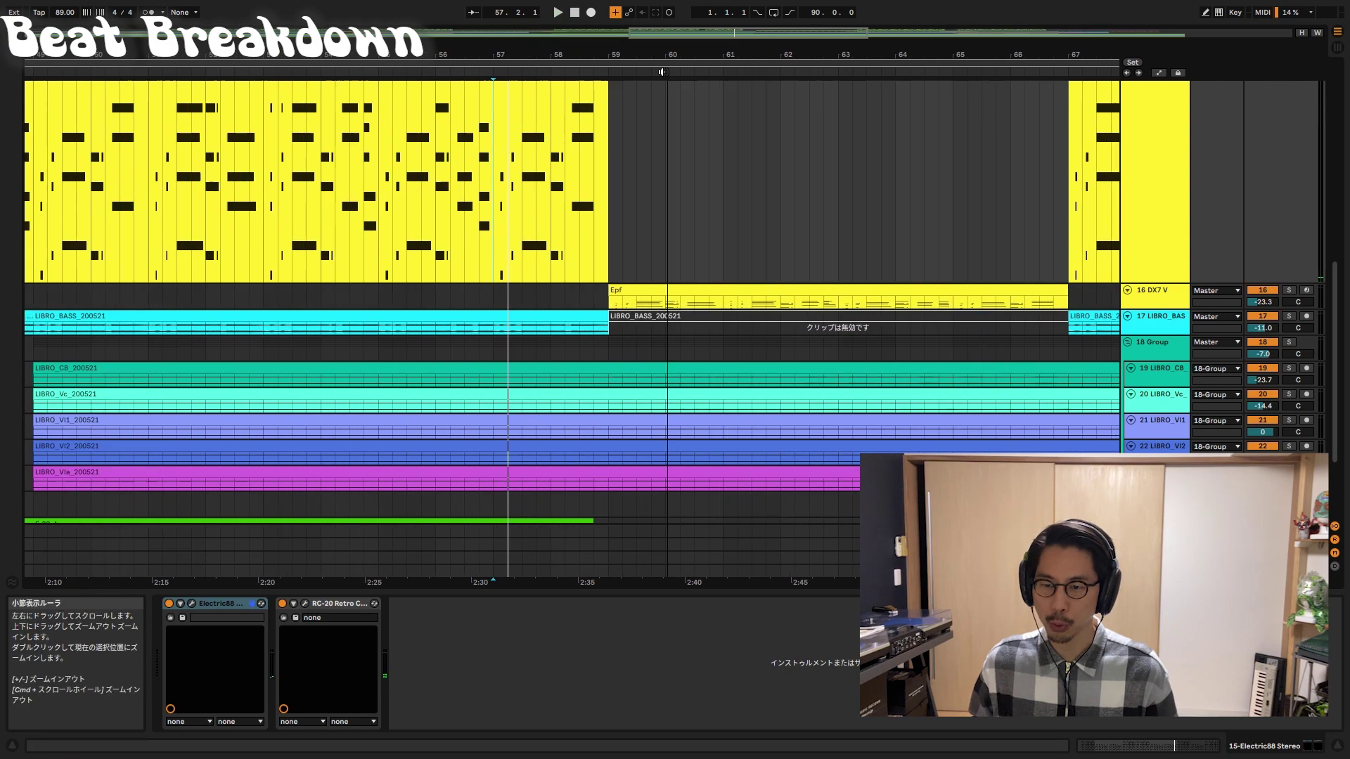
left_click(622, 289)
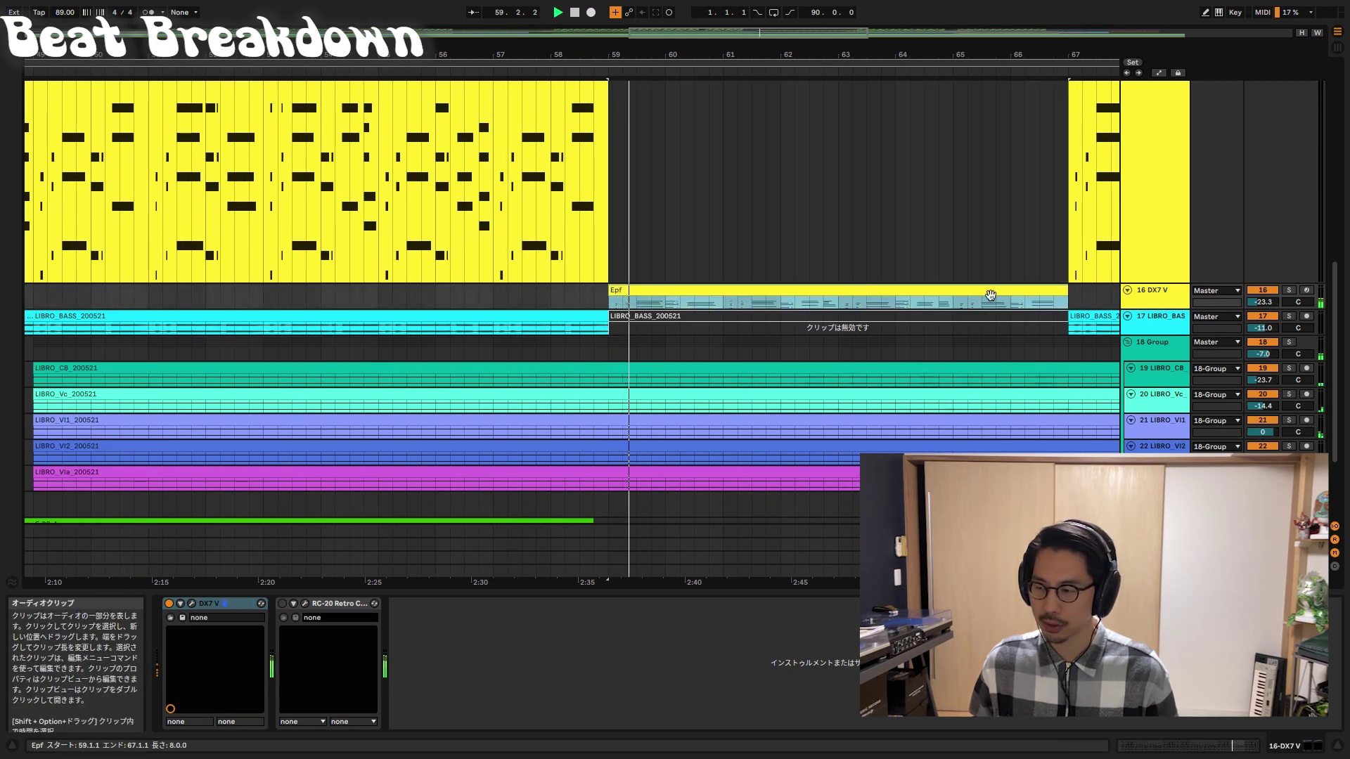
left_click(1288, 289)
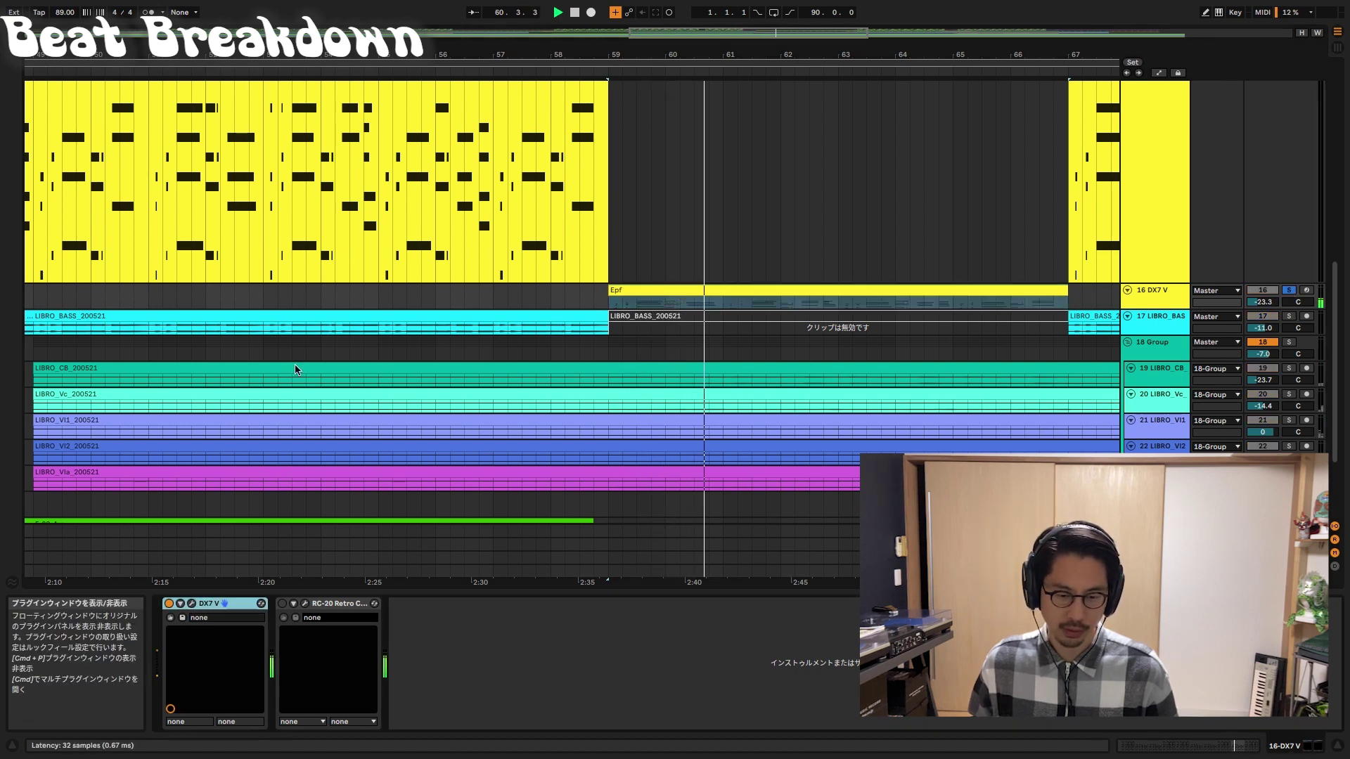
- Inspect the DX7 V synth with its VHS Flute preset during playback, and close its window
key("super+alt+p")
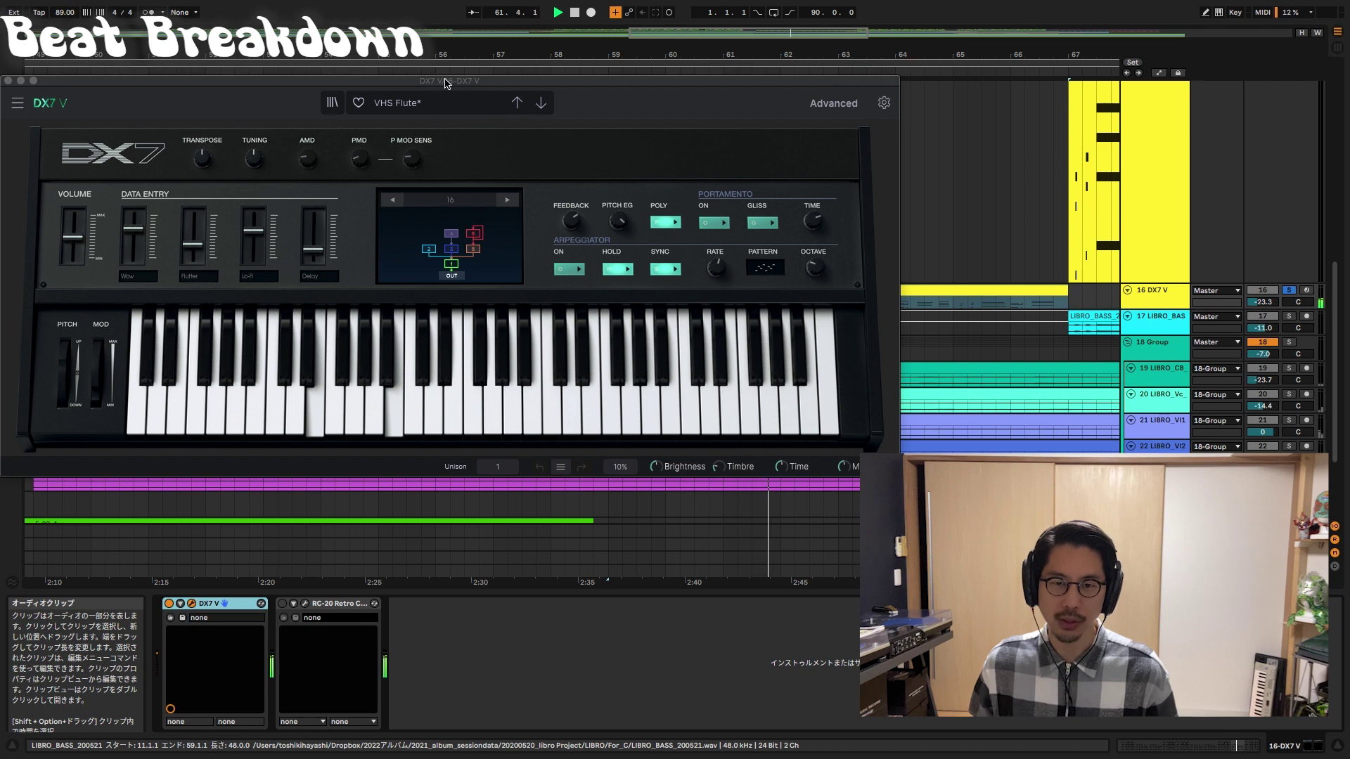
left_click_drag(444, 81, 487, 86)
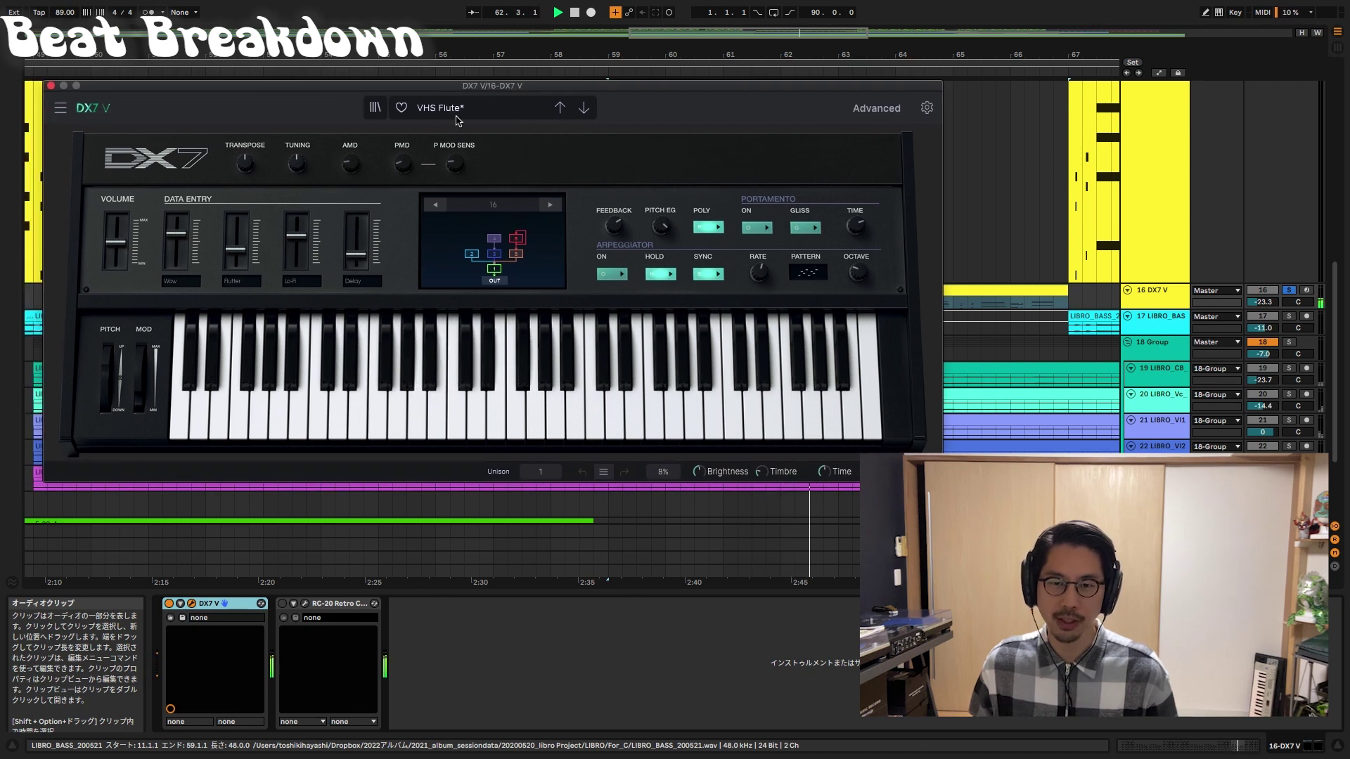
left_click(52, 85)
- Fold the enlarged lane of track 15 Electric88 and turn off solo on track 16 DX7 V
left_click_drag(818, 54, 697, 16)
scroll(837, 210, "down", 4)
scroll(837, 210, "up", 5)
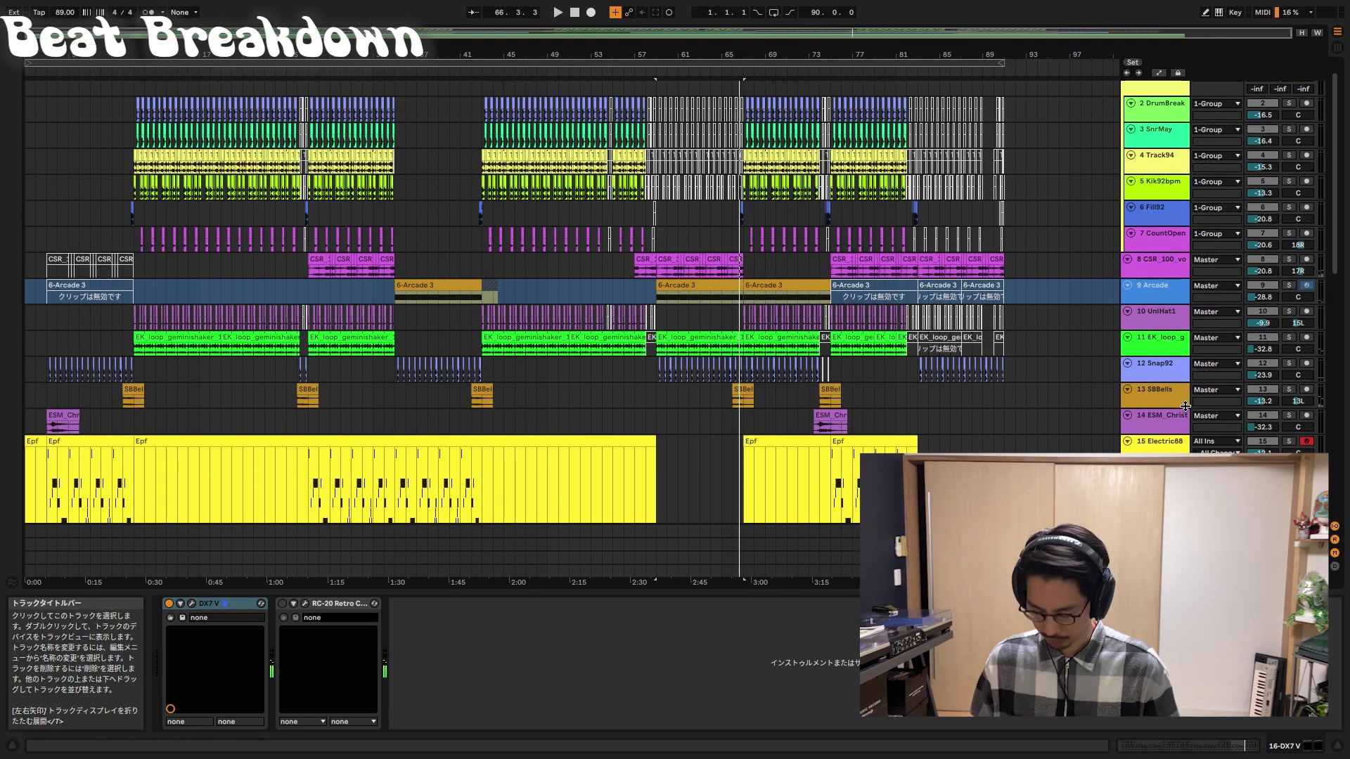
left_click(1127, 441)
scroll(1224, 401, "down", 2)
left_click(1291, 424)
left_click(1291, 424)
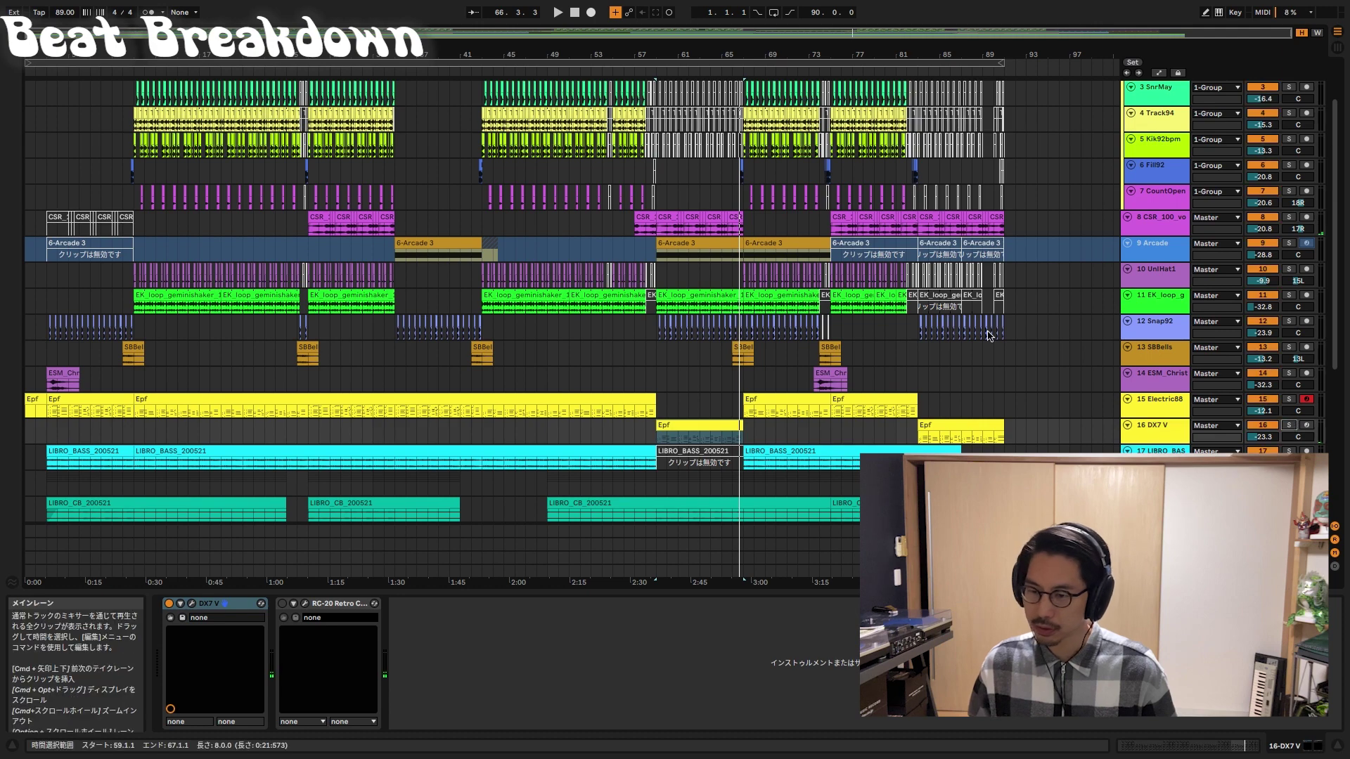
- Solo track 13 SBBells and play it from 25.3.3, just before its bar 26 clip
left_click_drag(297, 54, 460, 179)
left_click(462, 179)
scroll(766, 241, "up", 2)
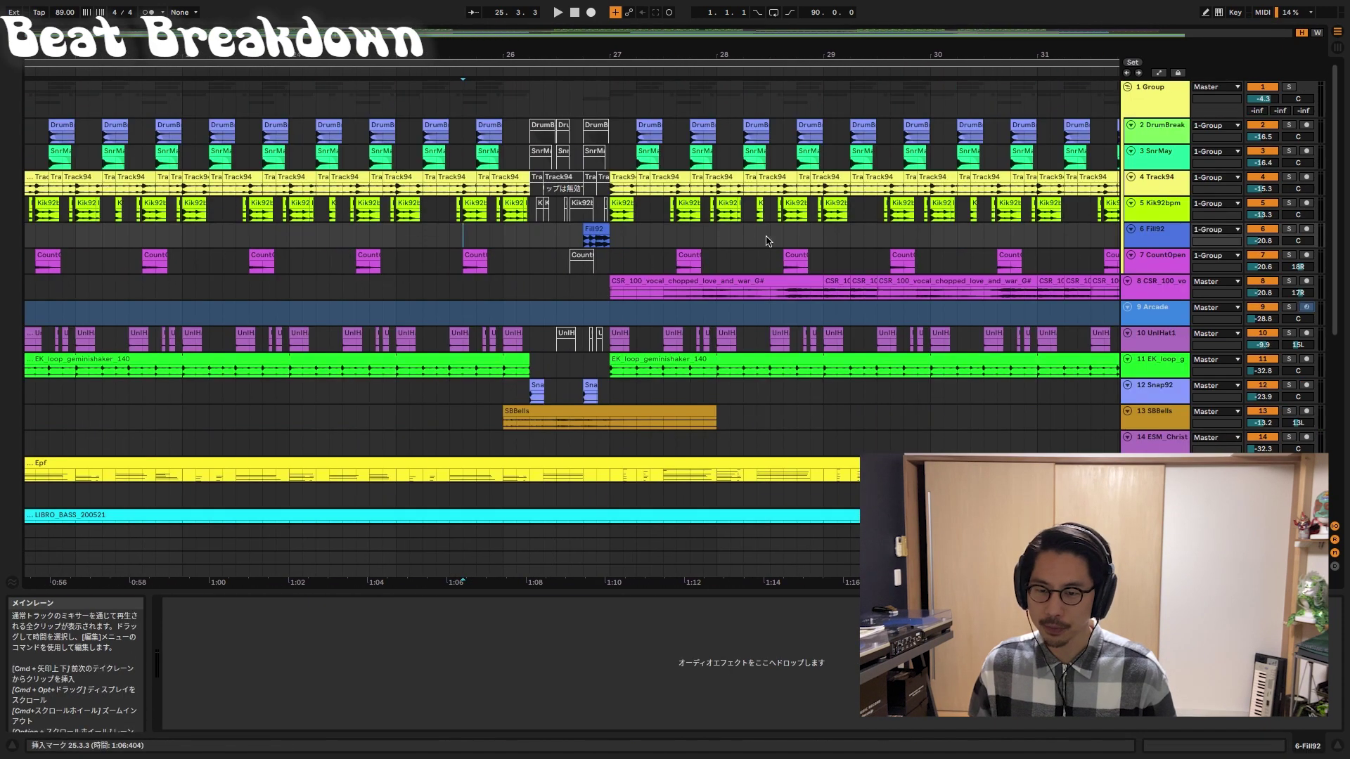
left_click(490, 398)
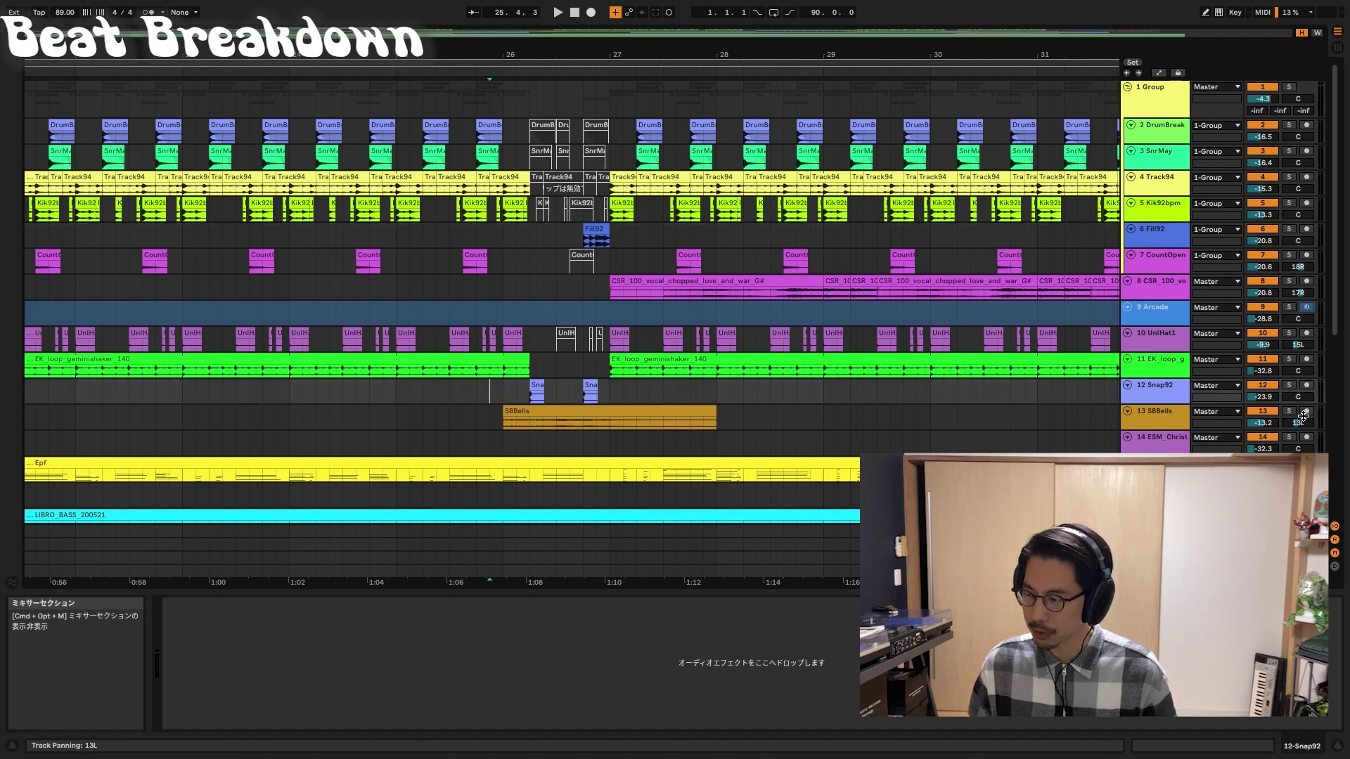
left_click(463, 420)
key("space")
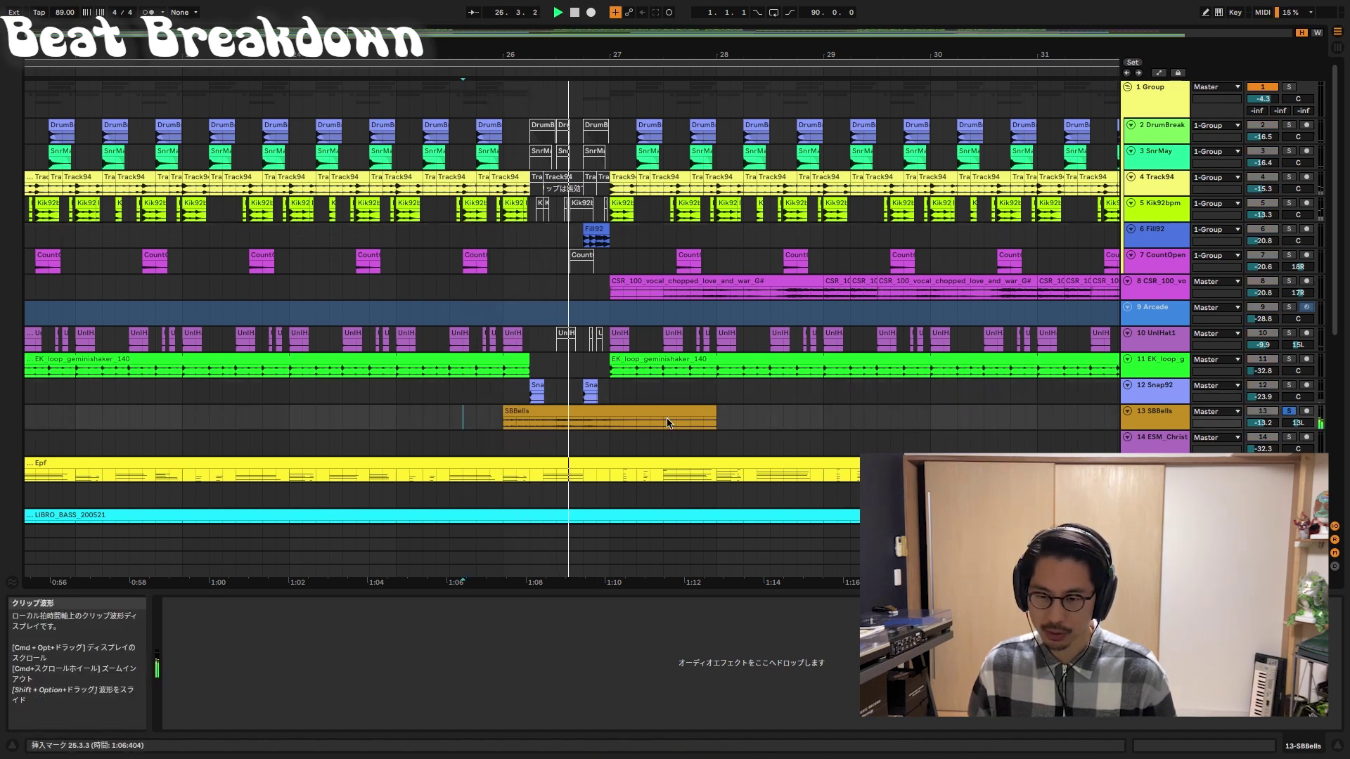
- Solo track 12 Snap92 instead, play it from 25.3.3 through the transition into bar 27, and stop playback
left_click(1289, 385)
key("space")
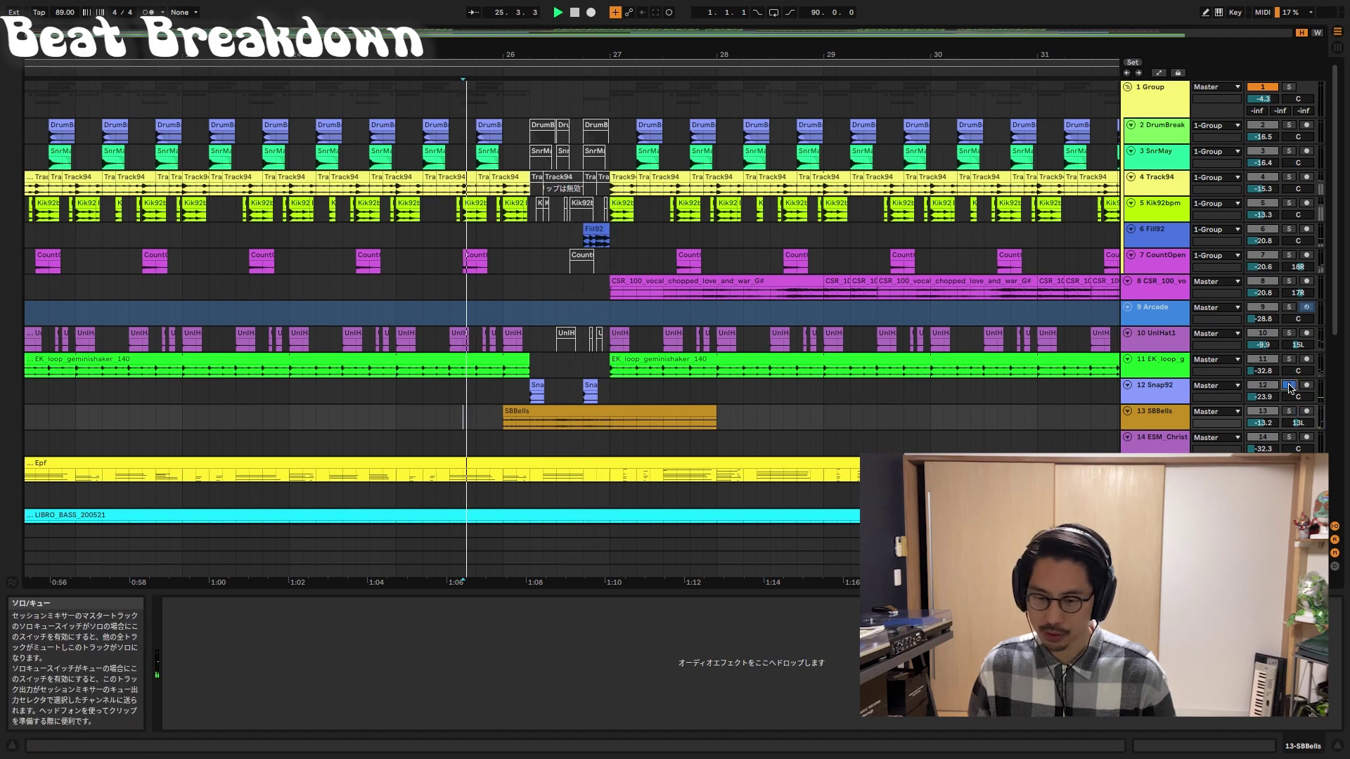
mouse_move(625, 58)
left_mouse_down()
mouse_move(625, 127)
mouse_move(561, 57)
left_mouse_up()
key("space")
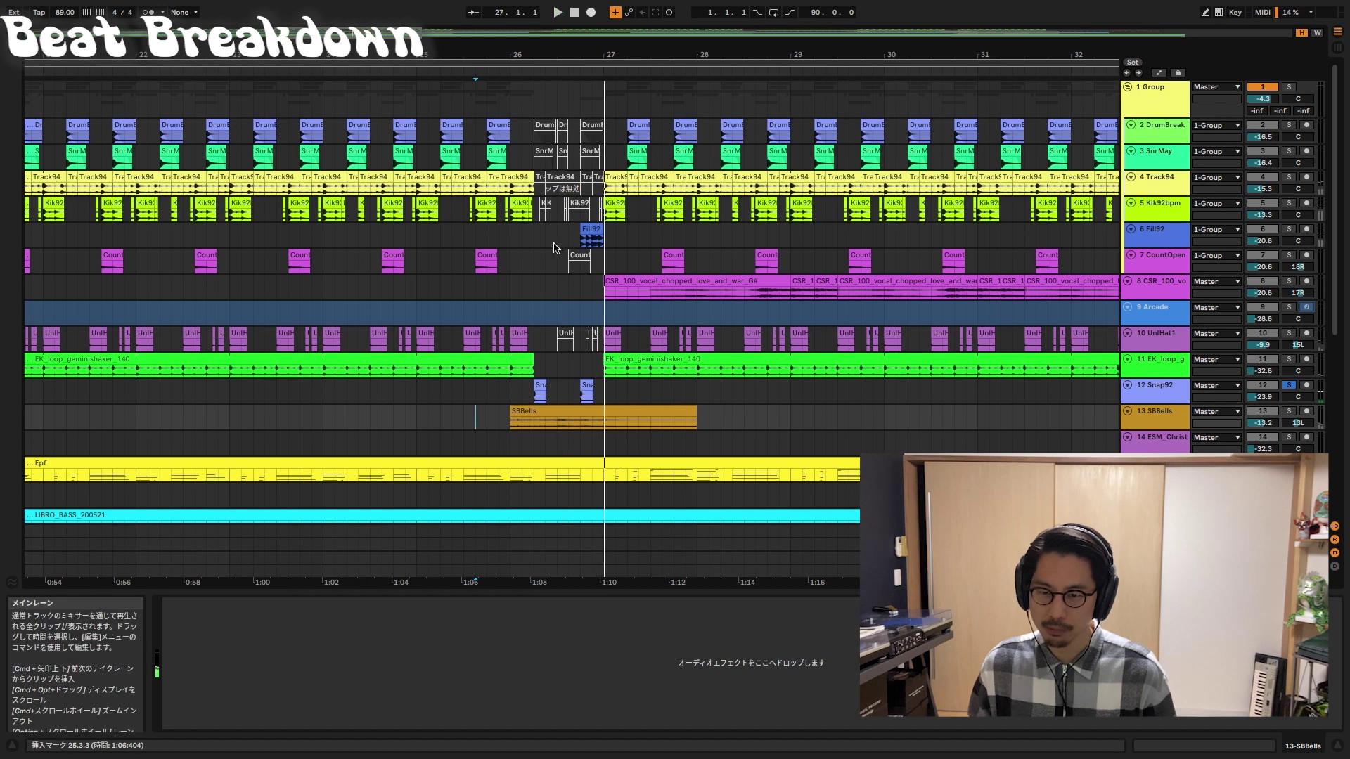
- Audition the Fill92 clip before bar 27 with track 6 soloed, and turn its solo off
left_click(560, 243)
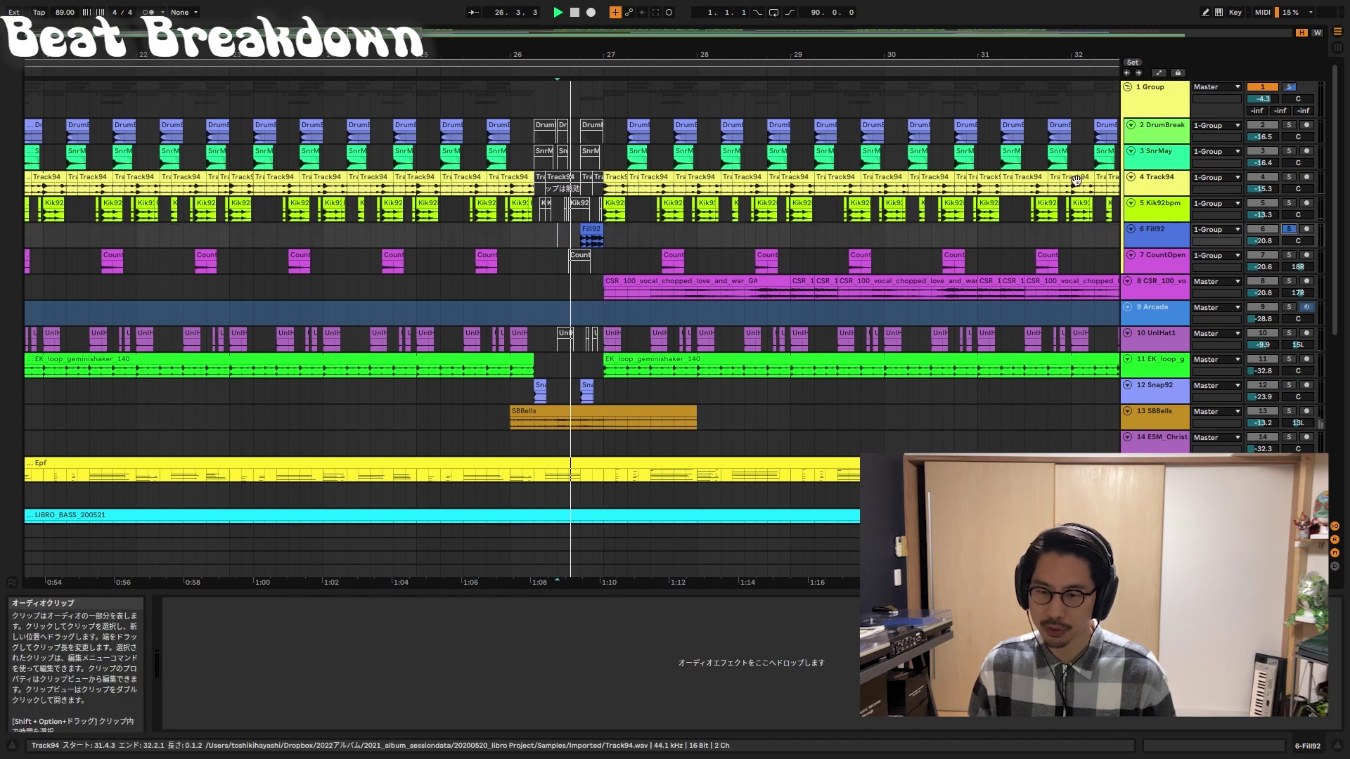
left_click(1289, 228)
- Play the full mix from bar 25 through the transition into bar 27, and stop to view the lower tracks
left_click(416, 261)
key("space")
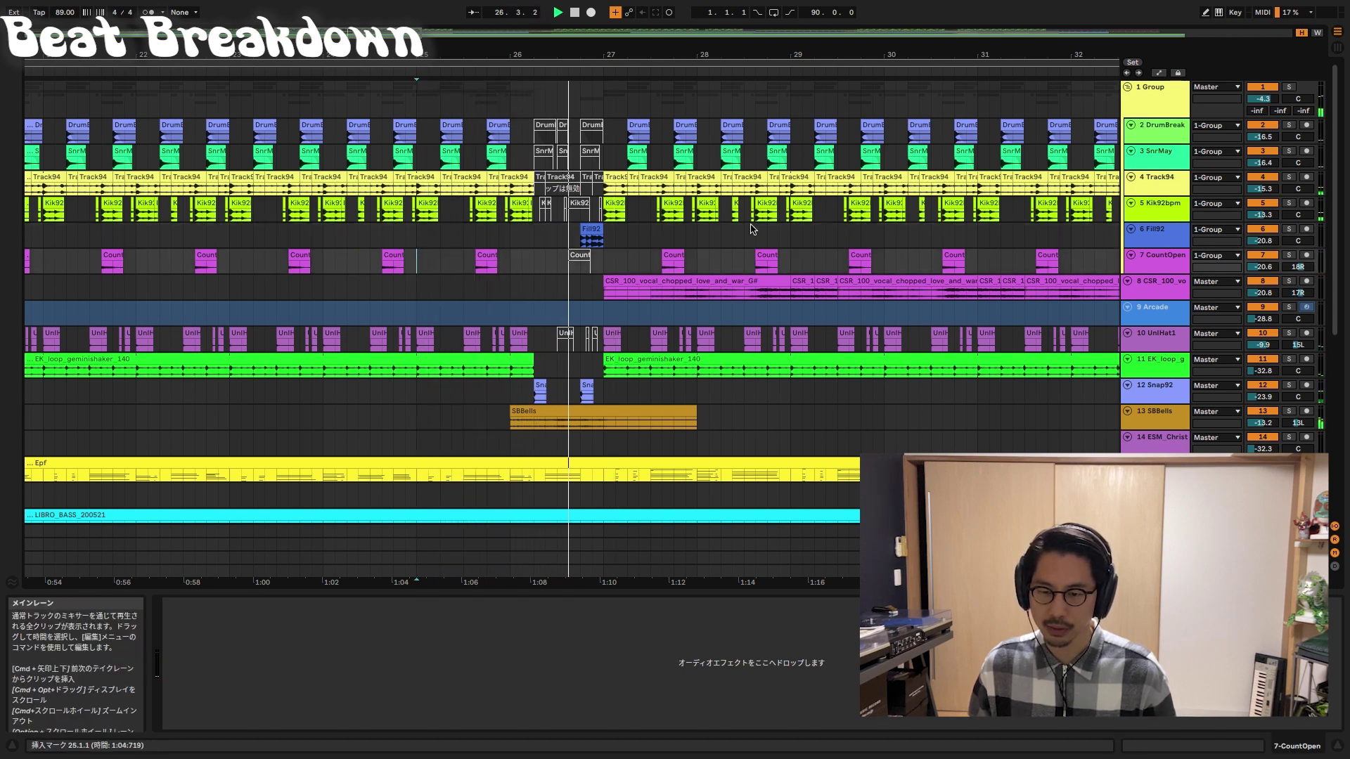
double_click(699, 52)
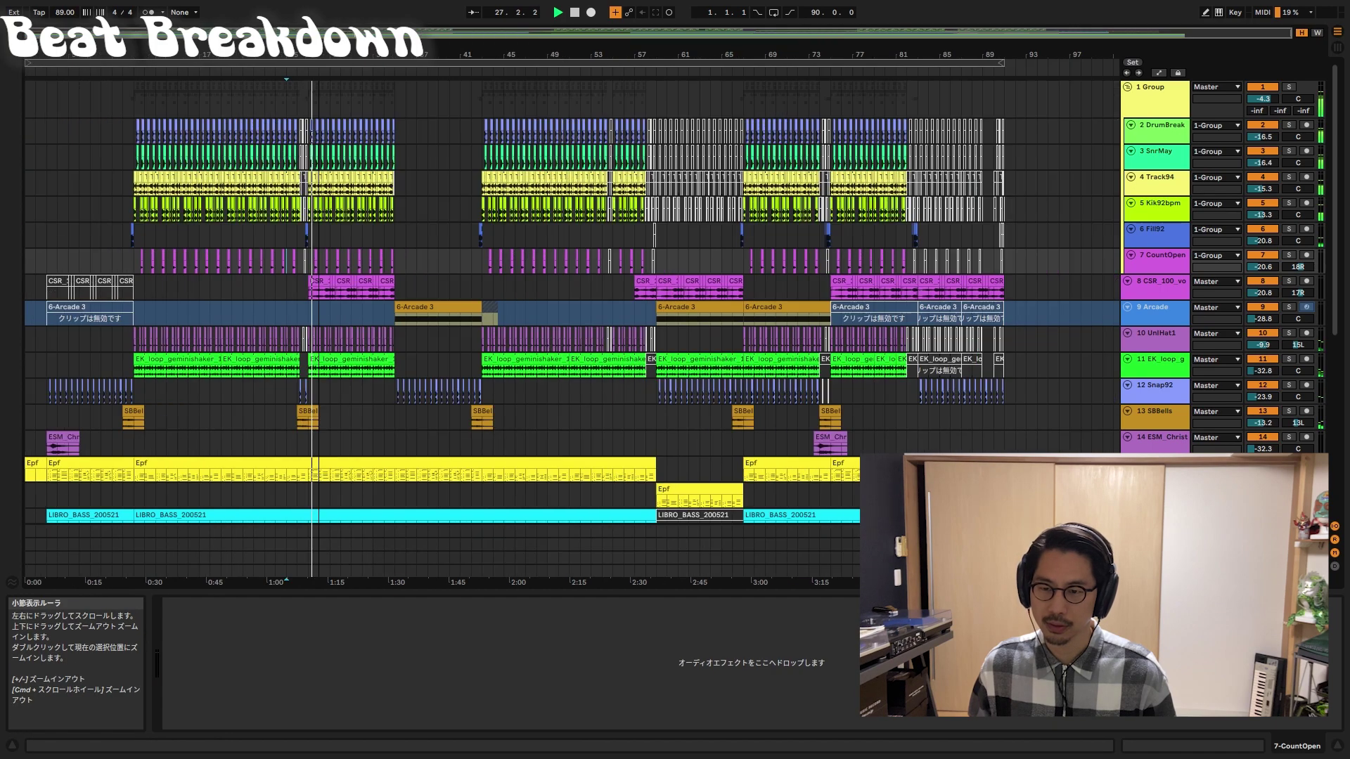
key("space")
mouse_move(294, 52)
left_mouse_down()
mouse_move(383, 190)
mouse_move(404, 99)
mouse_move(292, 52)
left_mouse_up()
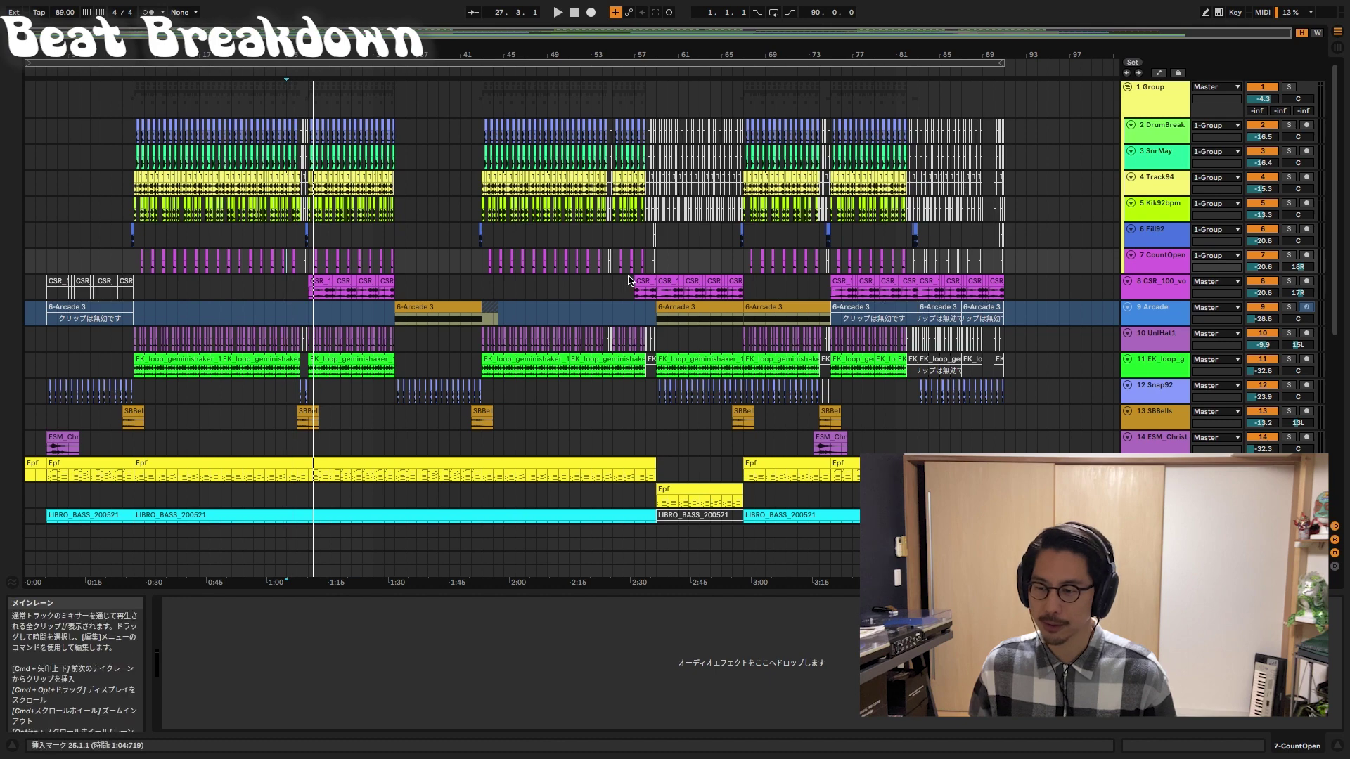
scroll(628, 280, "down", 10)
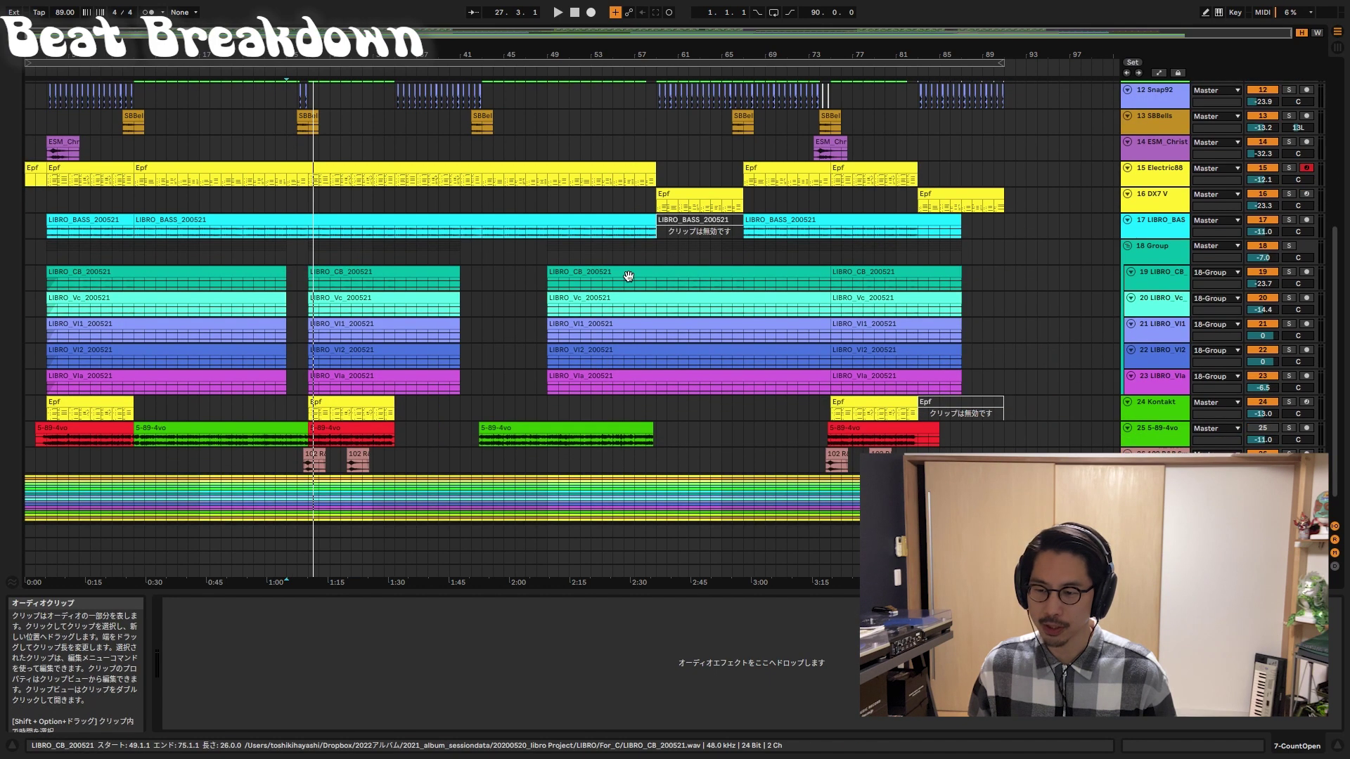
- Select the 102 R&B Swell Cymbal clip starting at 26.3.2 and audition it using the solo on track 26
scroll(629, 278, "down", 1)
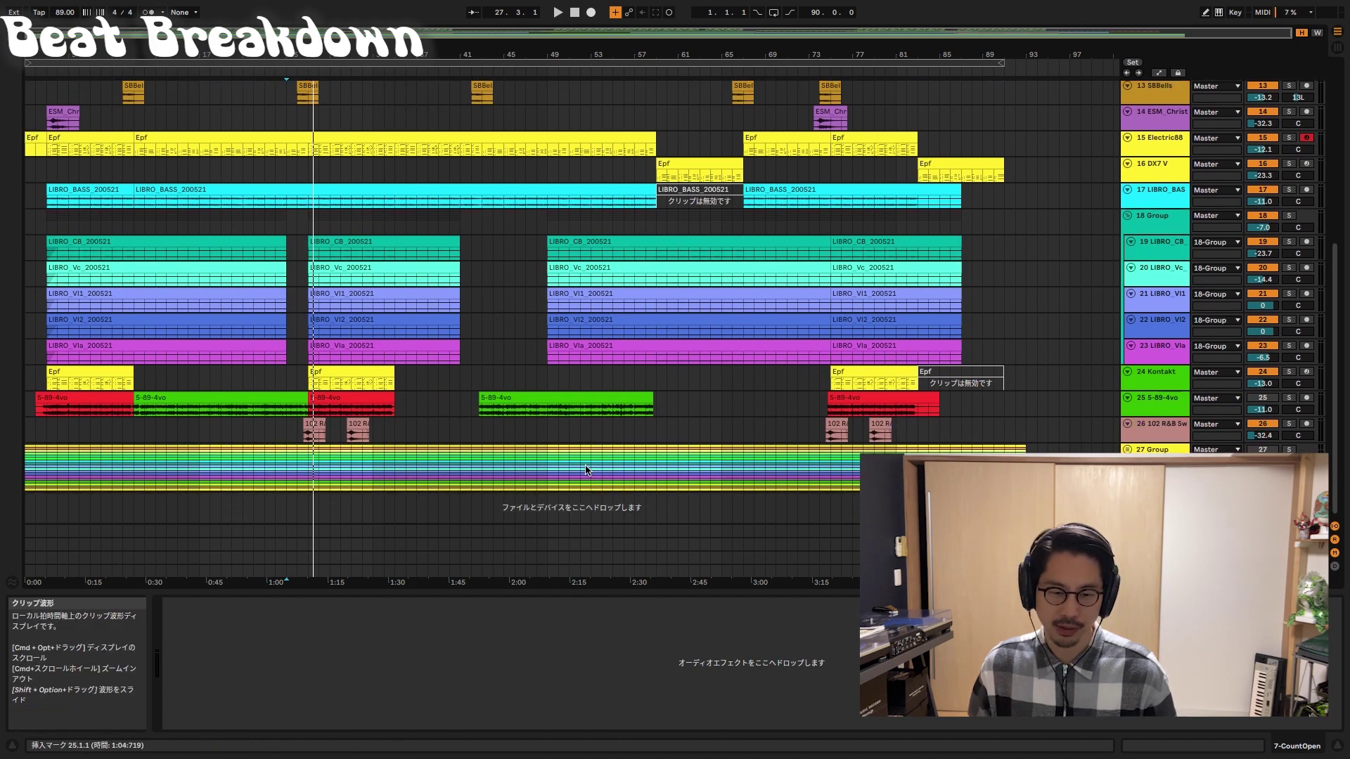
left_click(314, 431)
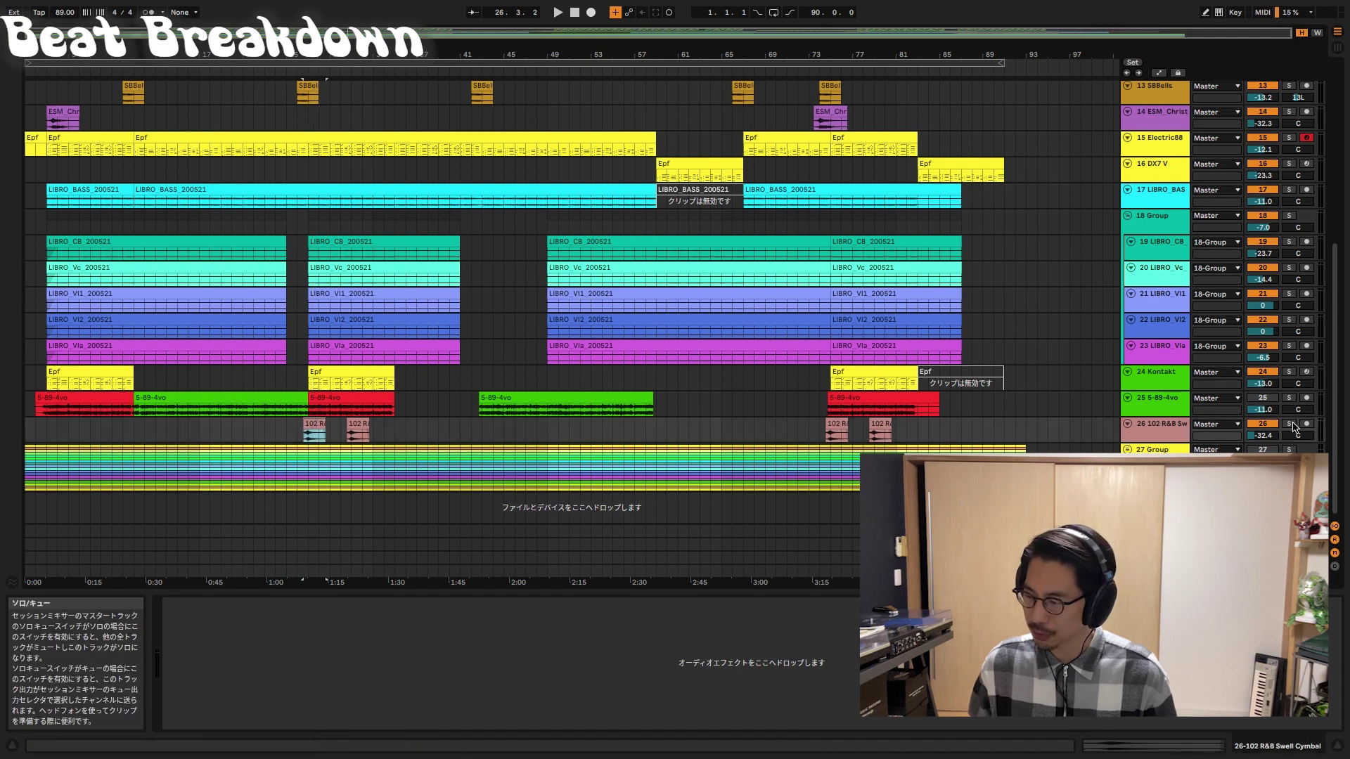
left_click(1293, 427)
left_click(1293, 426)
key("space")
key("space")
- Play the full mix from 26.3.2 across the swell cymbal clip into bar 27, and stop playback
left_click_drag(321, 60, 458, 120)
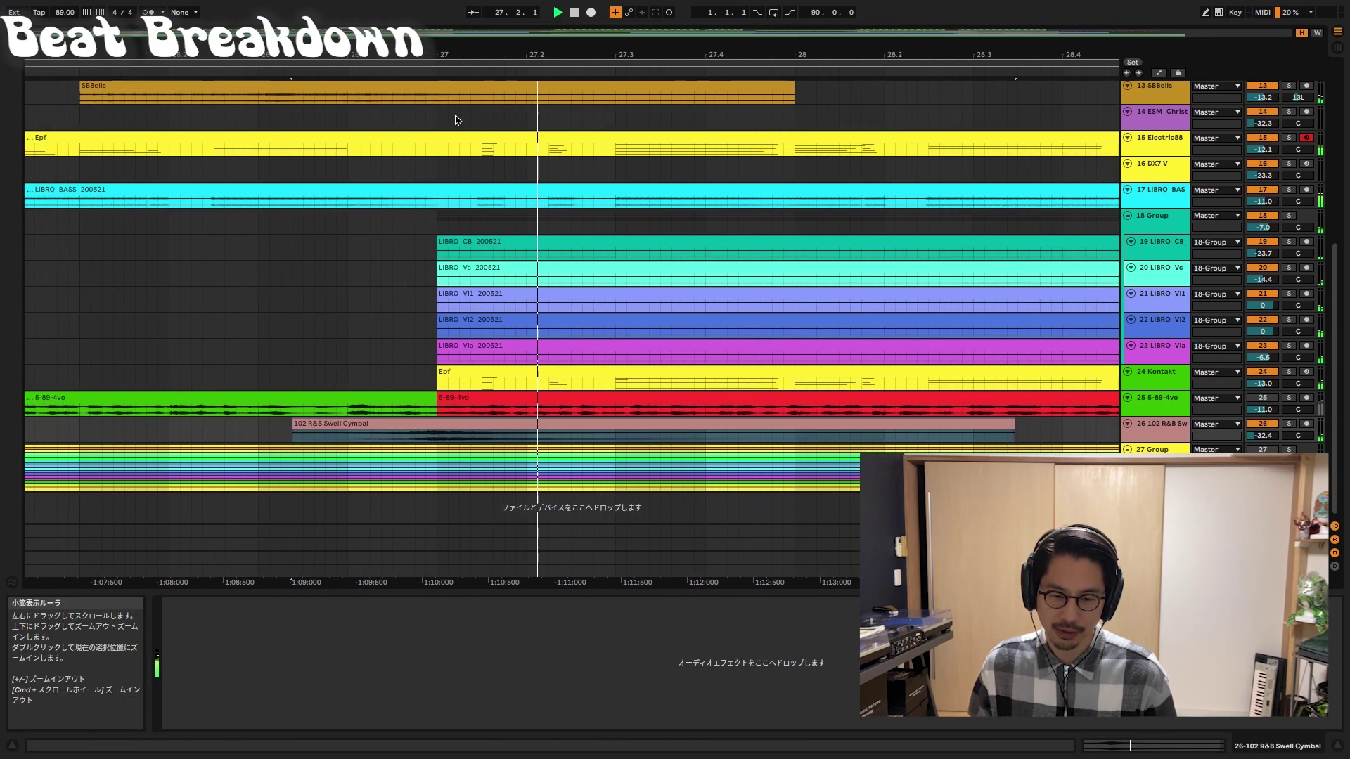
left_click(377, 426)
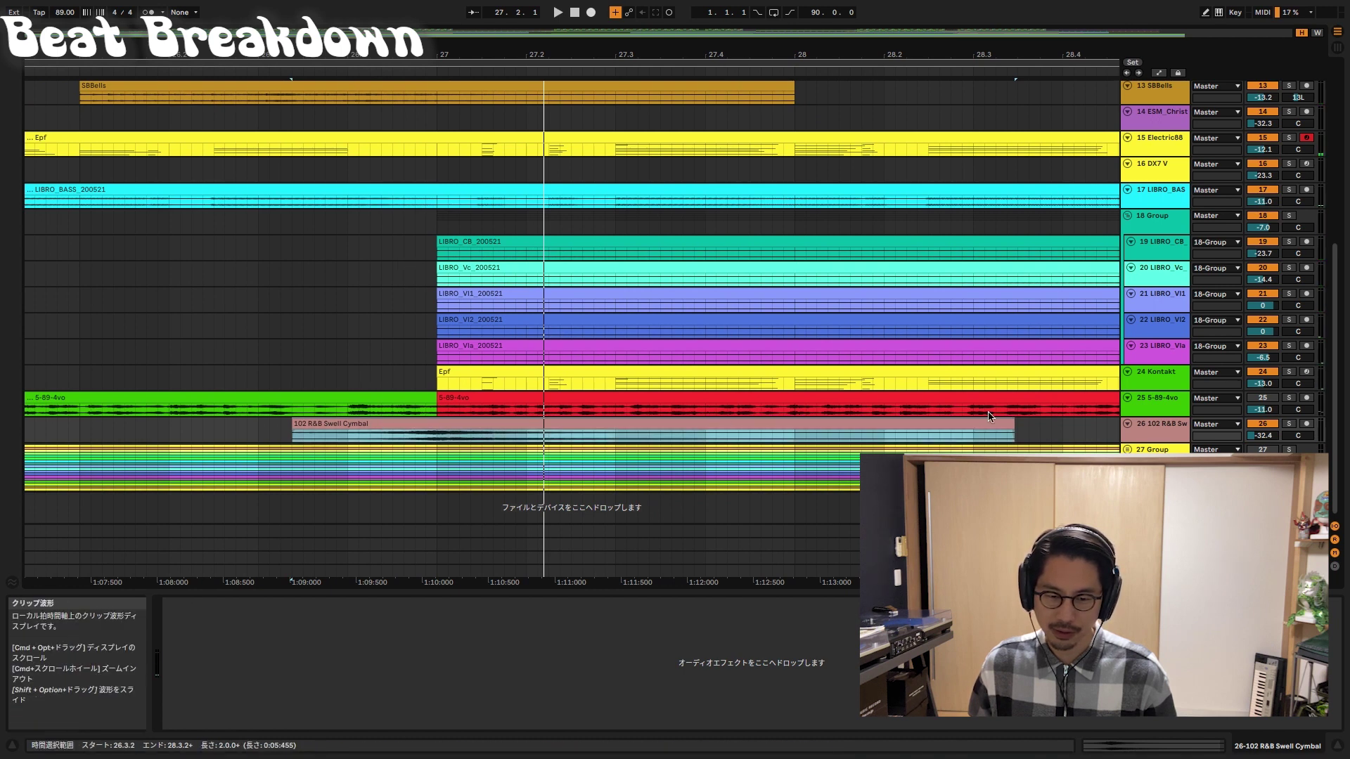
key("space")
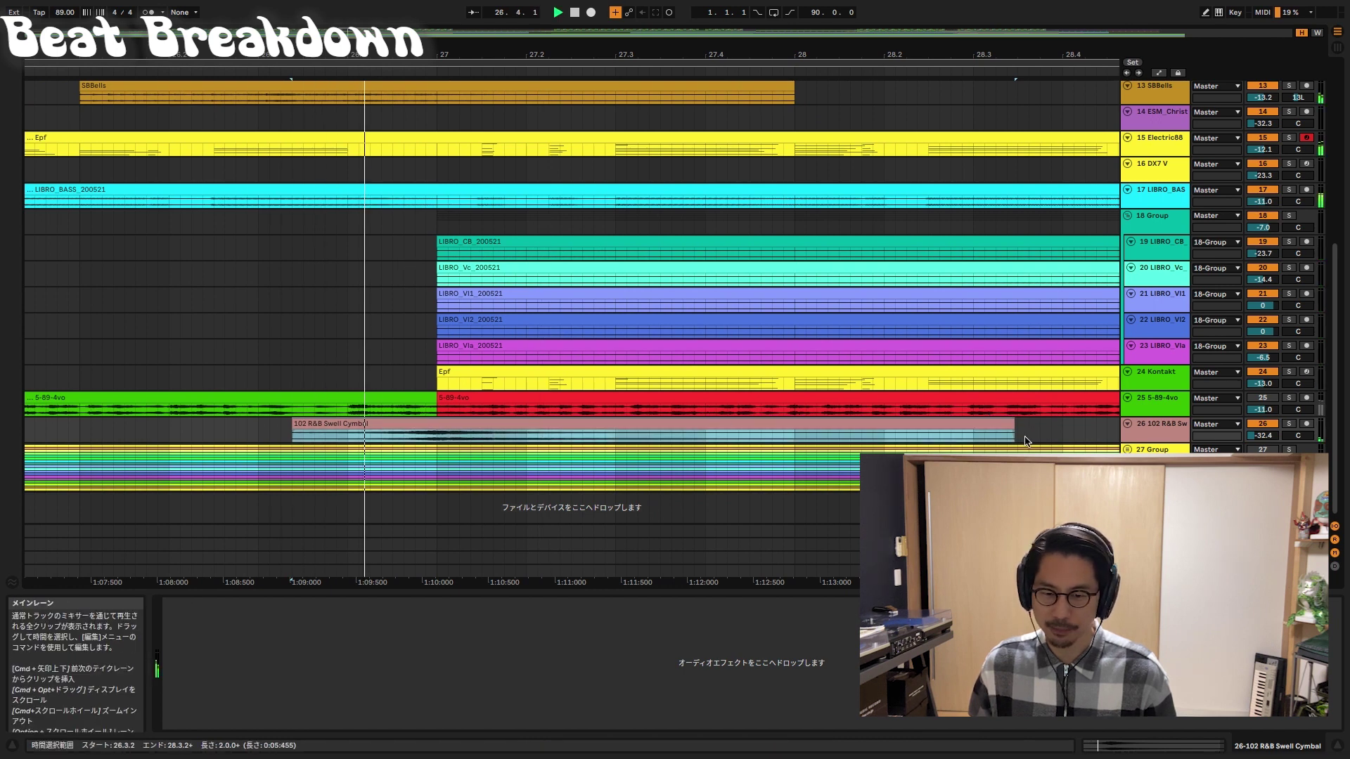
key("space")
- Audition the ESM Christmas Wind Chime clip at bar 3 with track 14 soloed
left_click_drag(621, 56, 620, 3)
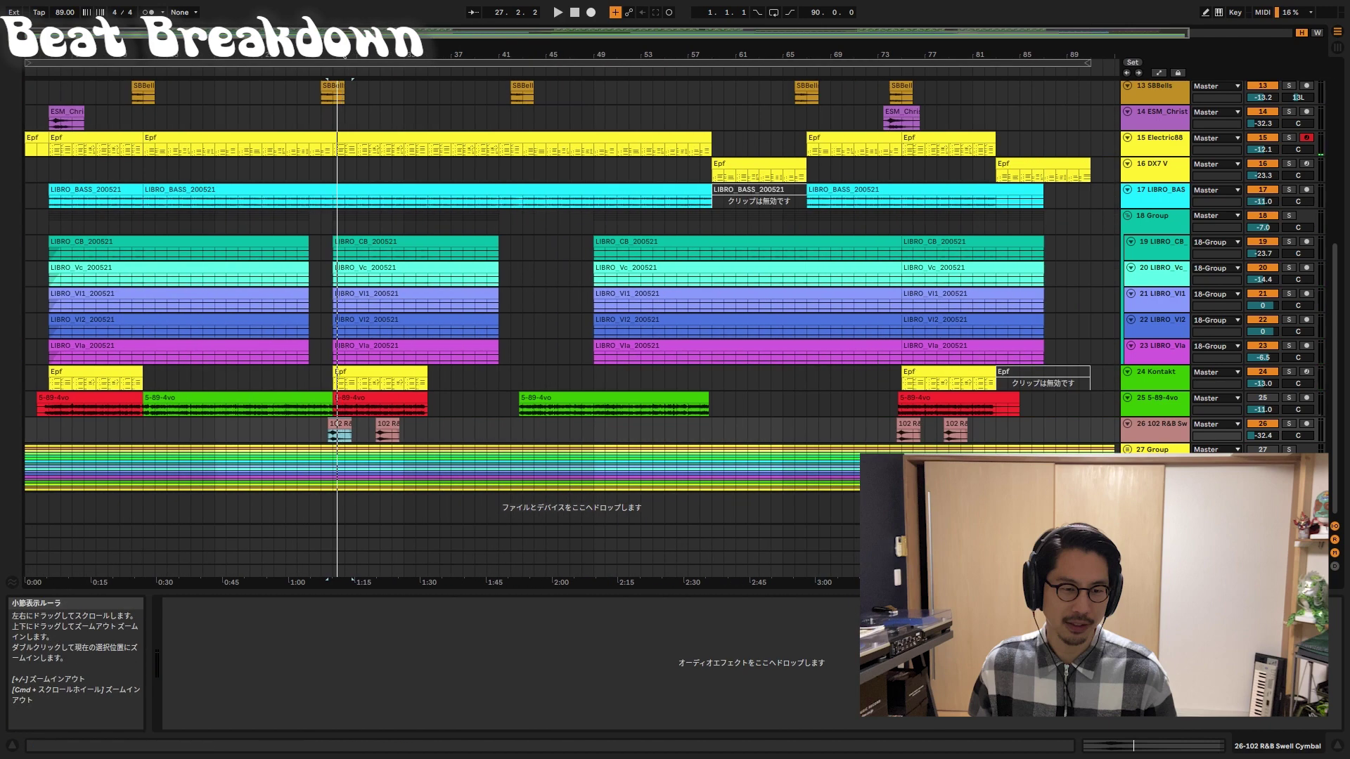
scroll(290, 266, "up", 10)
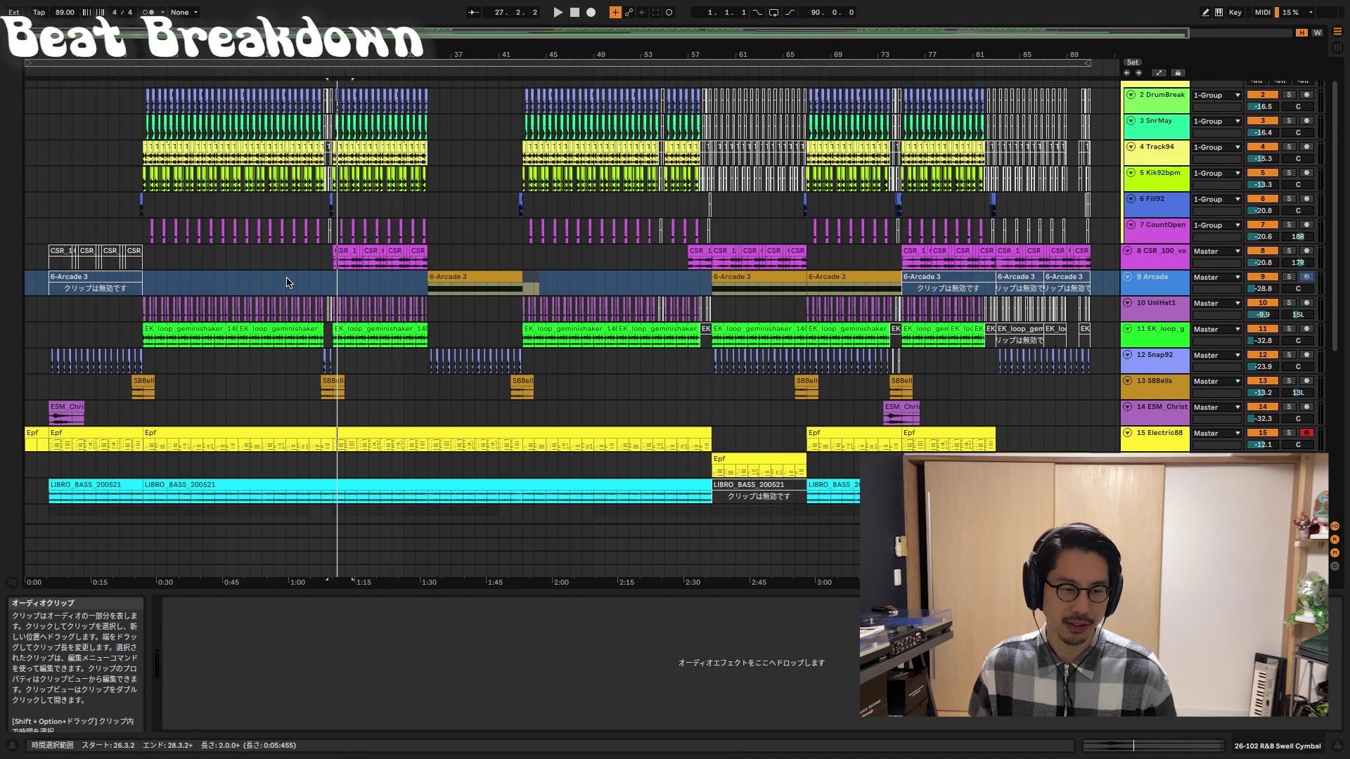
scroll(290, 266, "up", 1)
left_click(56, 437)
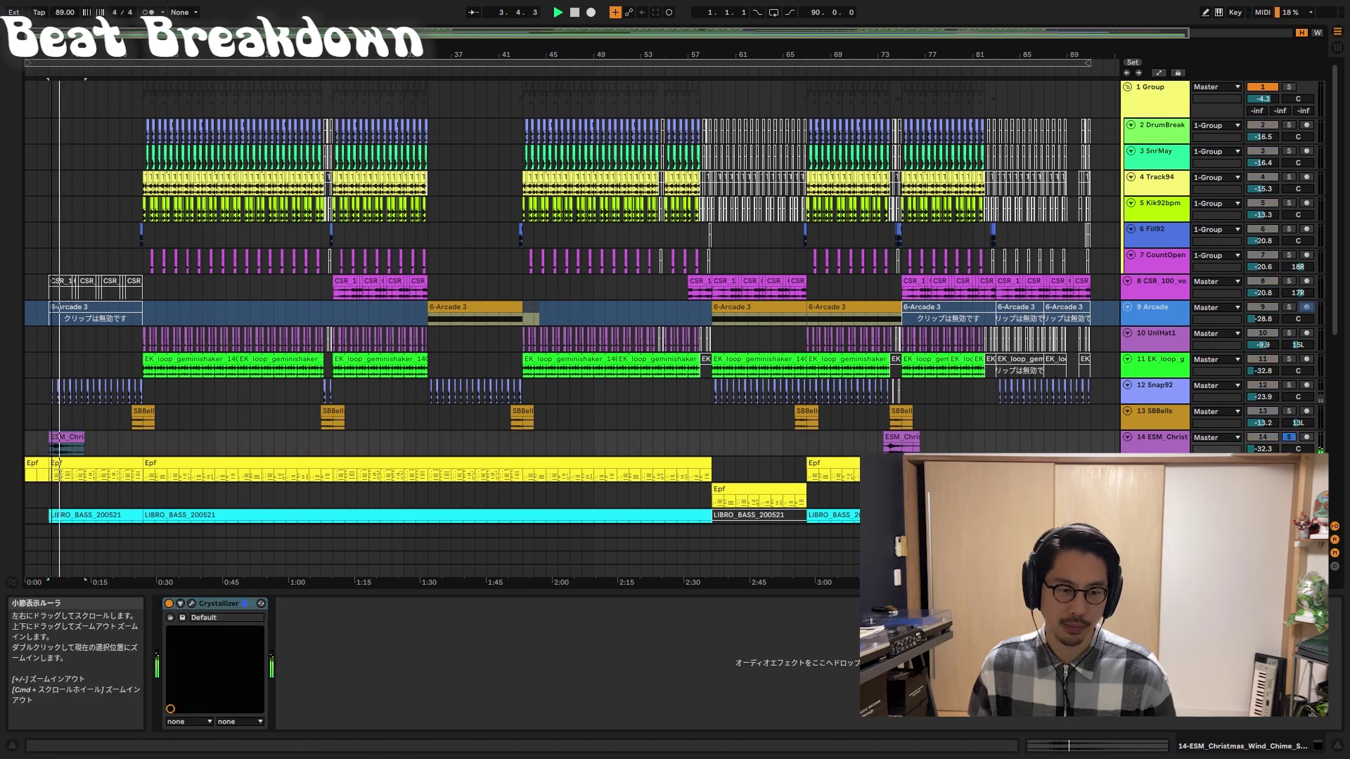
left_click_drag(59, 54, 59, 211)
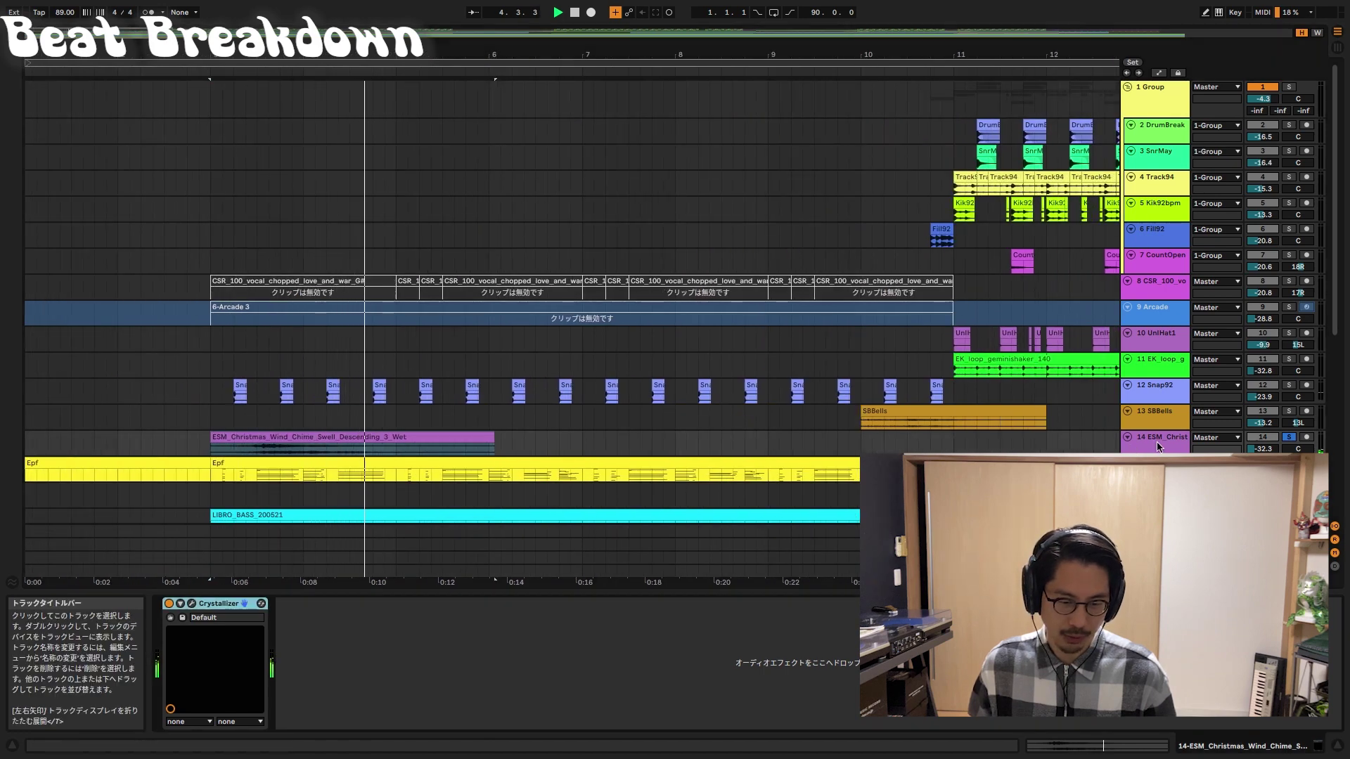
- Open track 14's Crystallizer plug-in clear of the wind chime clip and replay the clip from 3.1.1
left_click(194, 604)
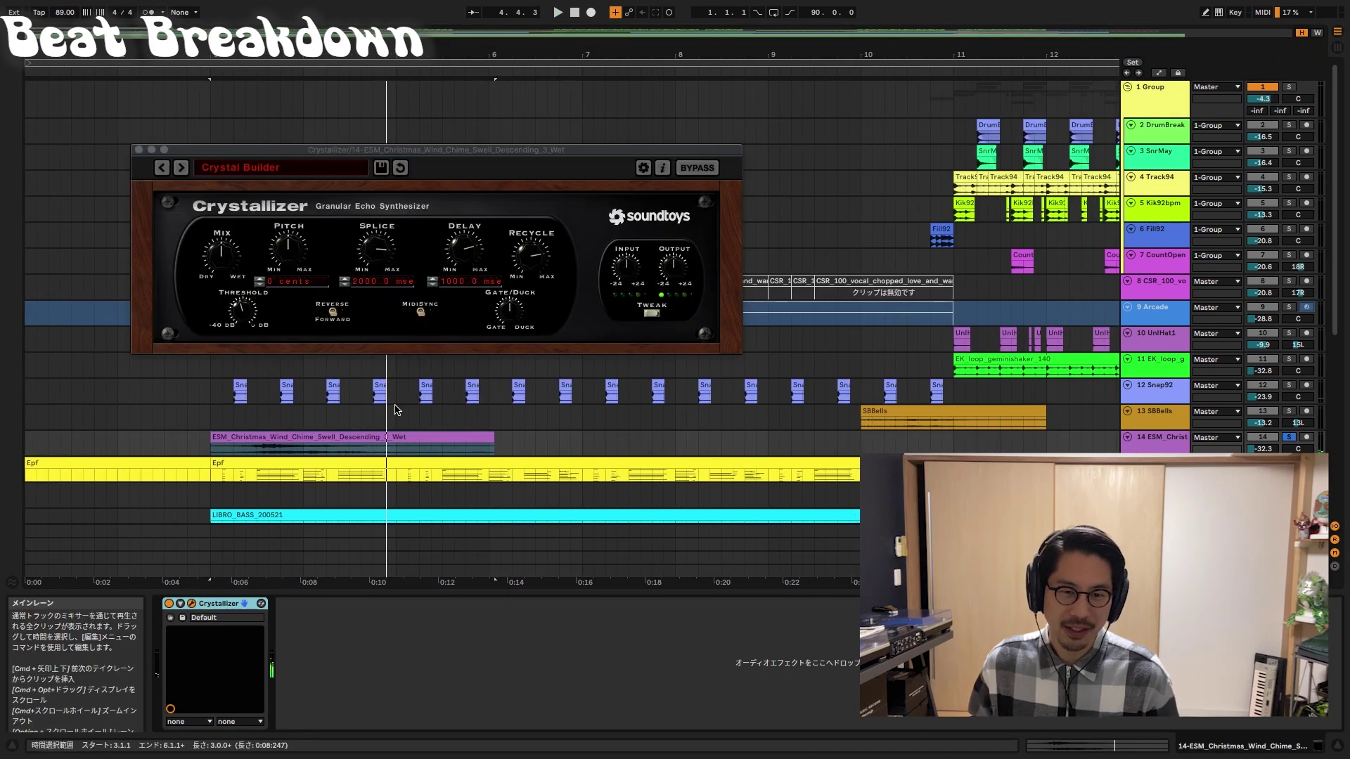
left_click_drag(278, 153, 365, 81)
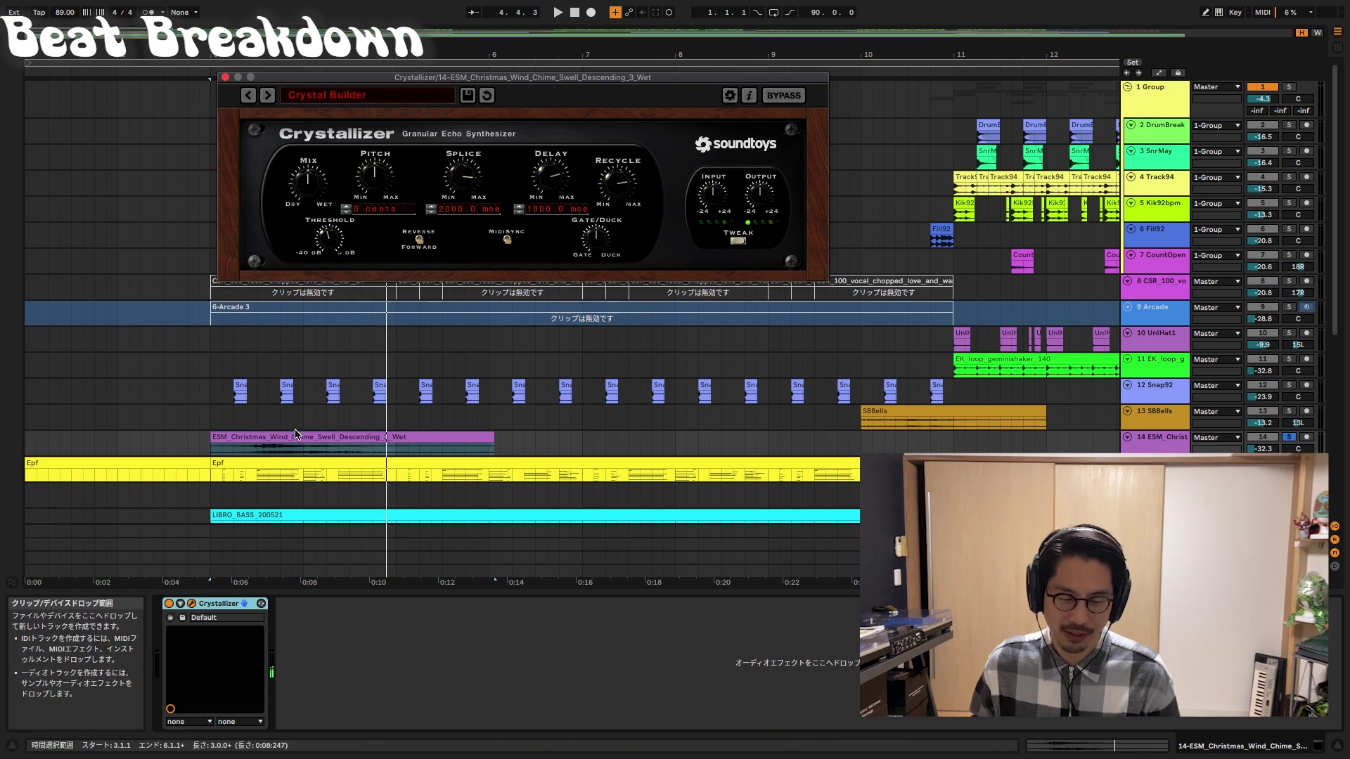
left_click(307, 461)
key("space")
left_click(447, 431)
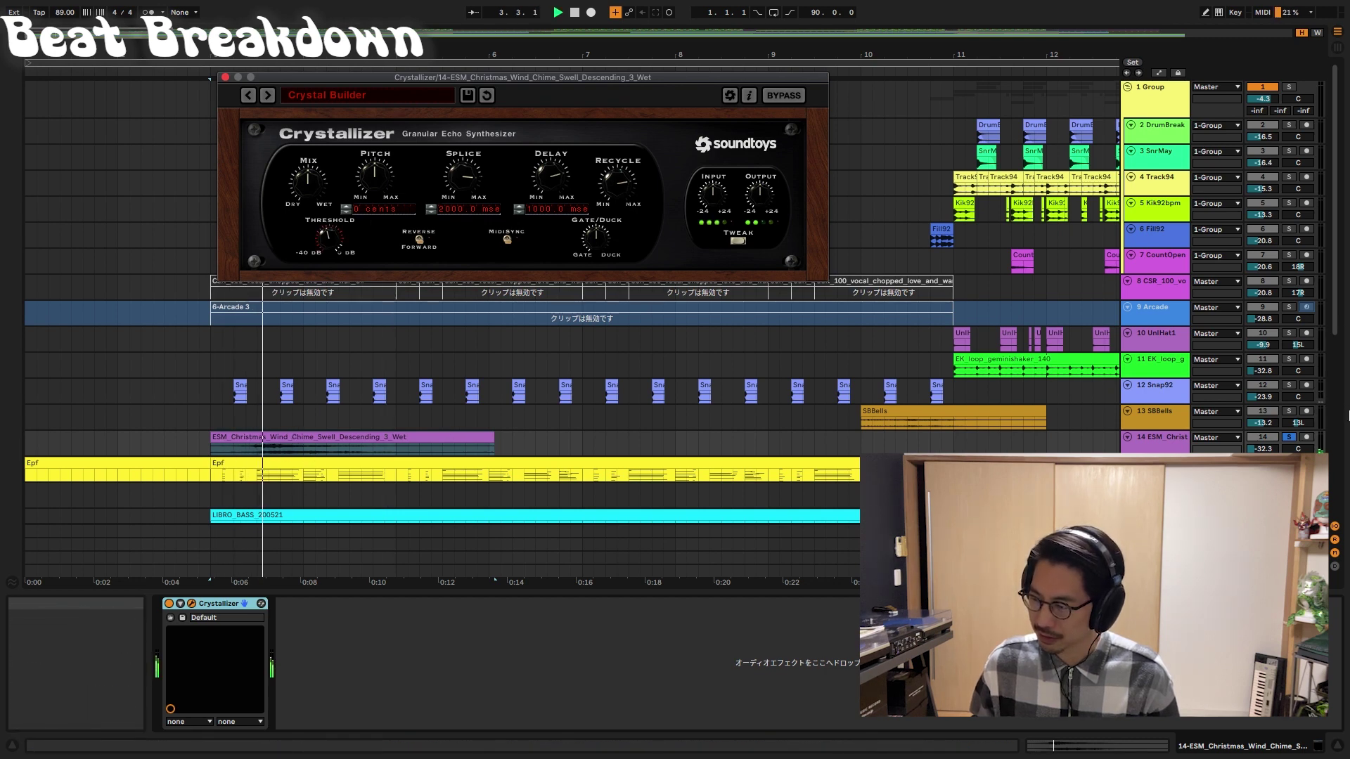
- Raise track 14's volume to -7.0 dB during playback, and stop with its solo turned off
left_click_drag(1272, 450, 1271, 422)
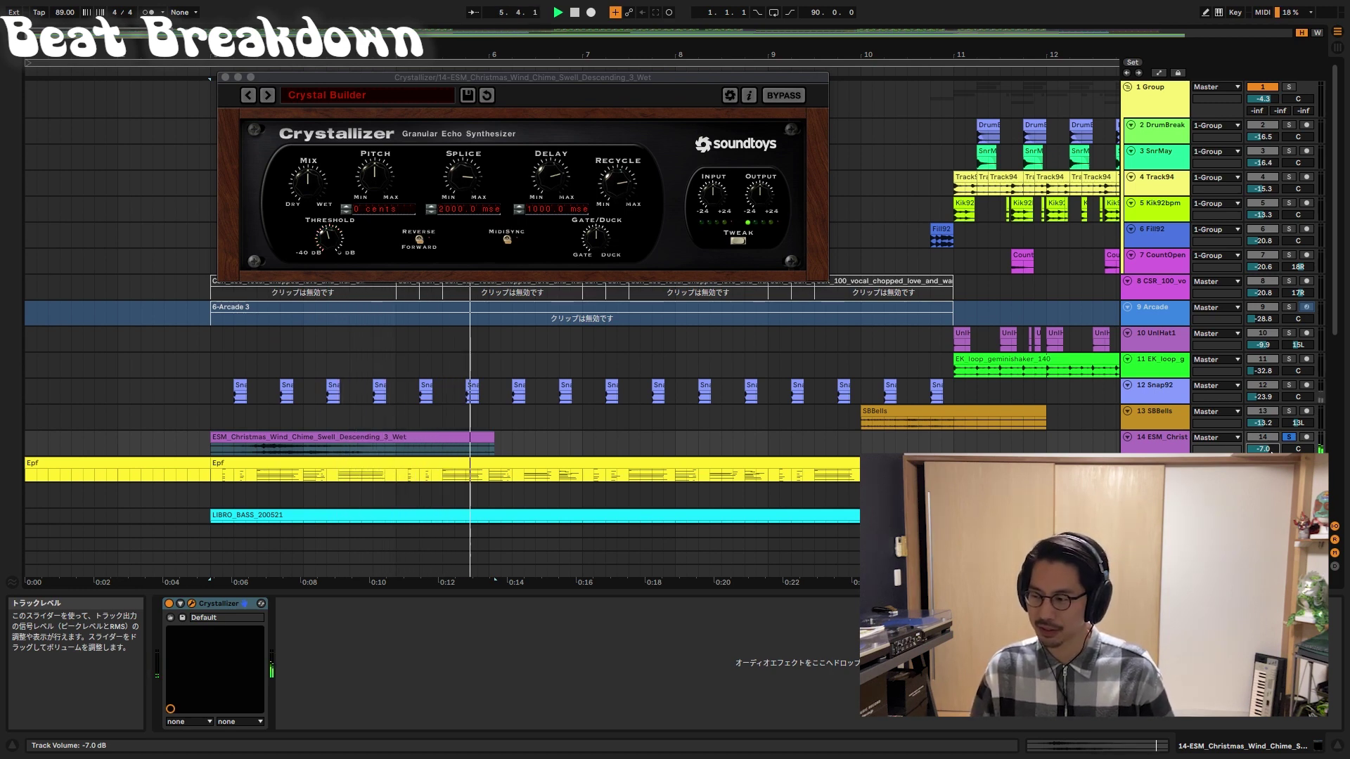
key("space")
left_click(1289, 437)
- Play the full mix from 3.1.1, close the Crystallizer window, and look over the whole arrangement
key("space")
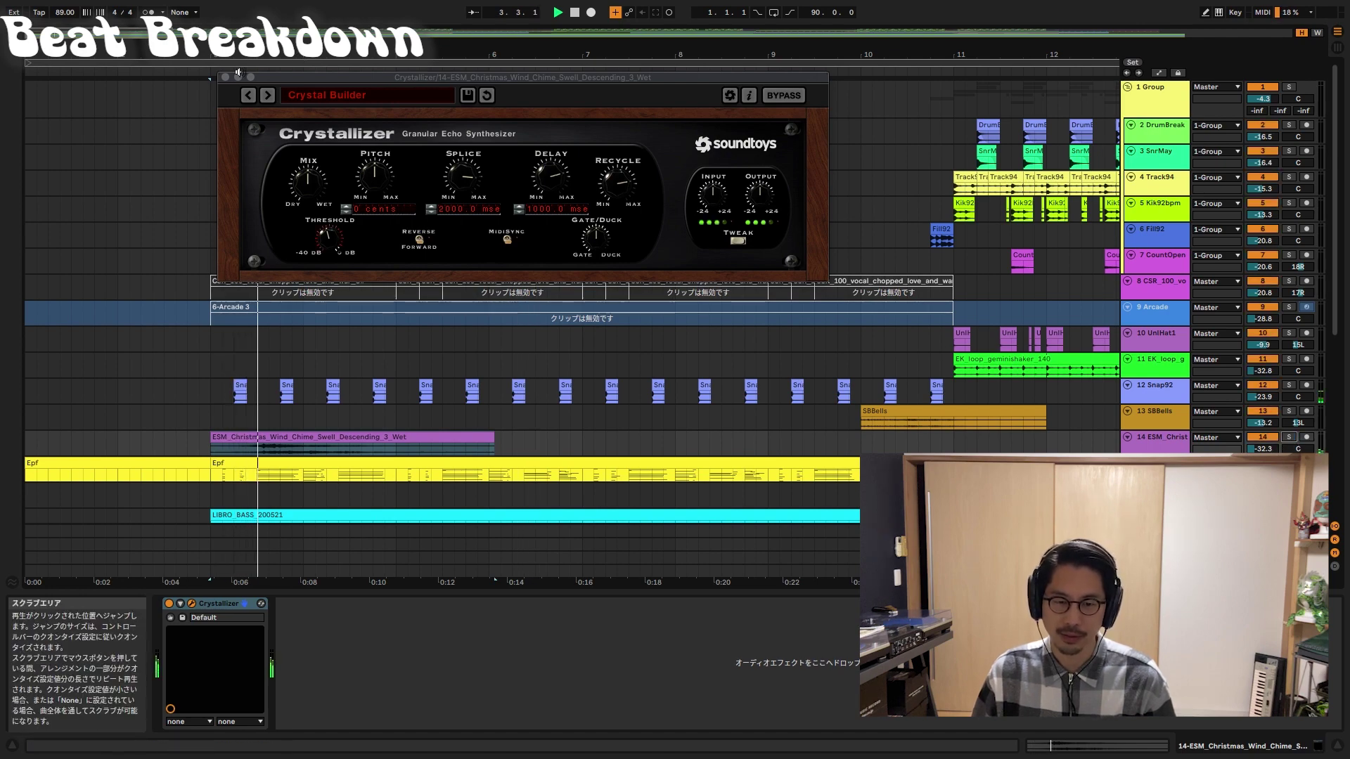
left_click(225, 77)
scroll(550, 345, "down", 8)
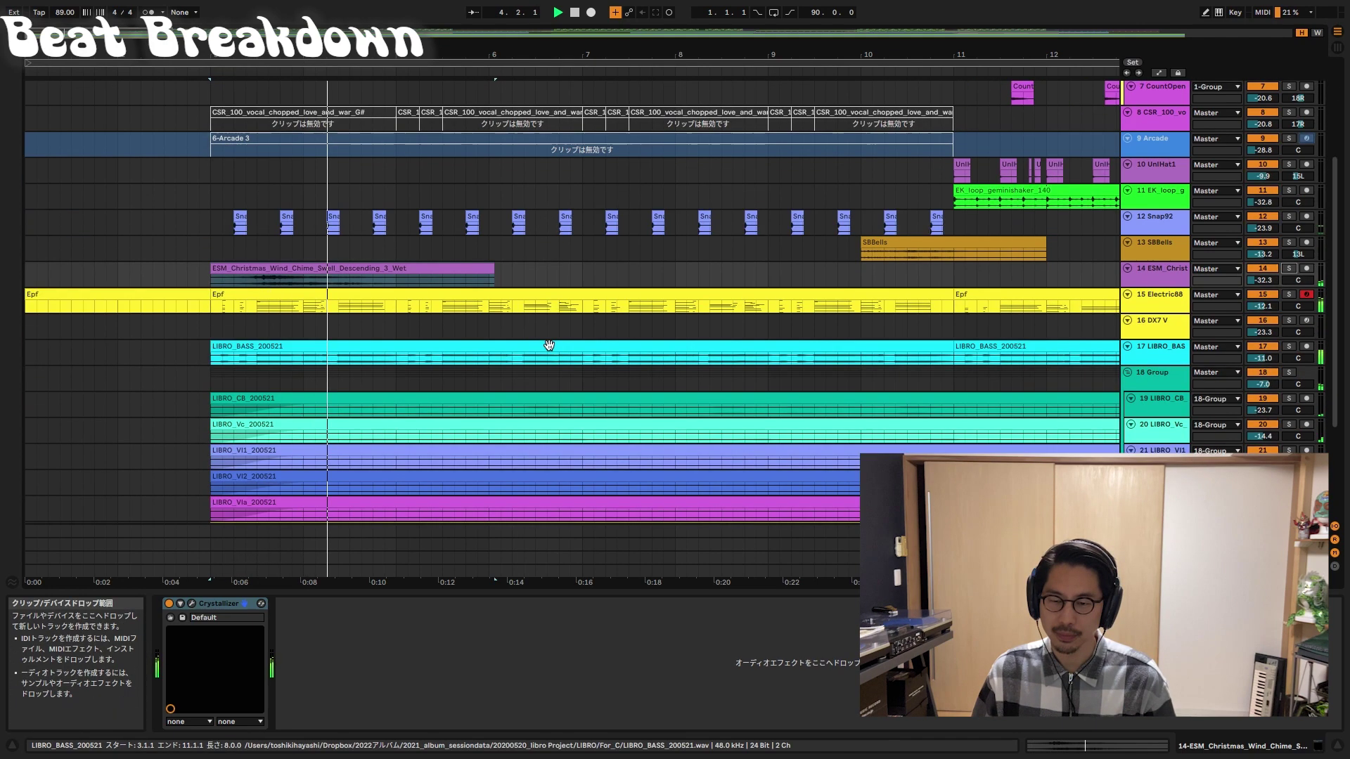
scroll(549, 345, "down", 1)
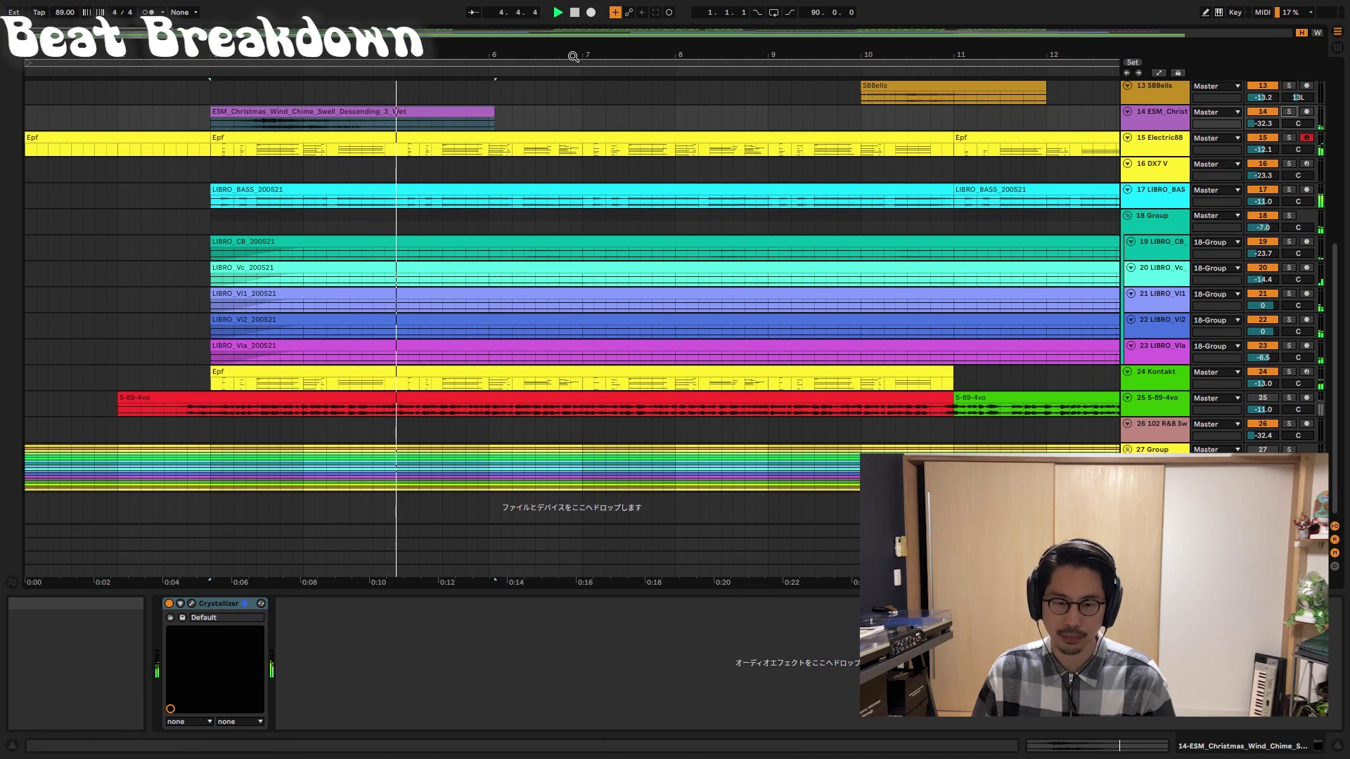
left_click_drag(572, 54, 573, 28)
left_click_drag(241, 54, 241, 25)
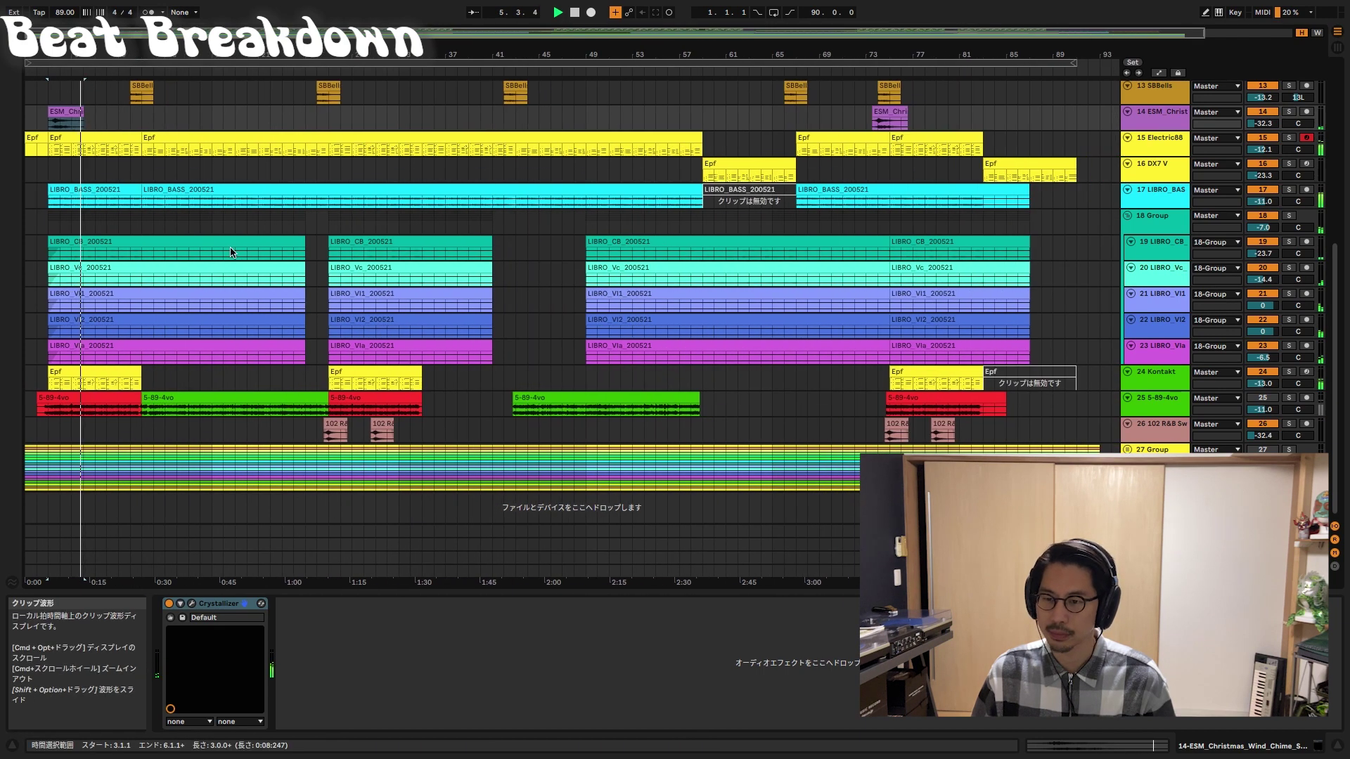
scroll(436, 295, "up", 9)
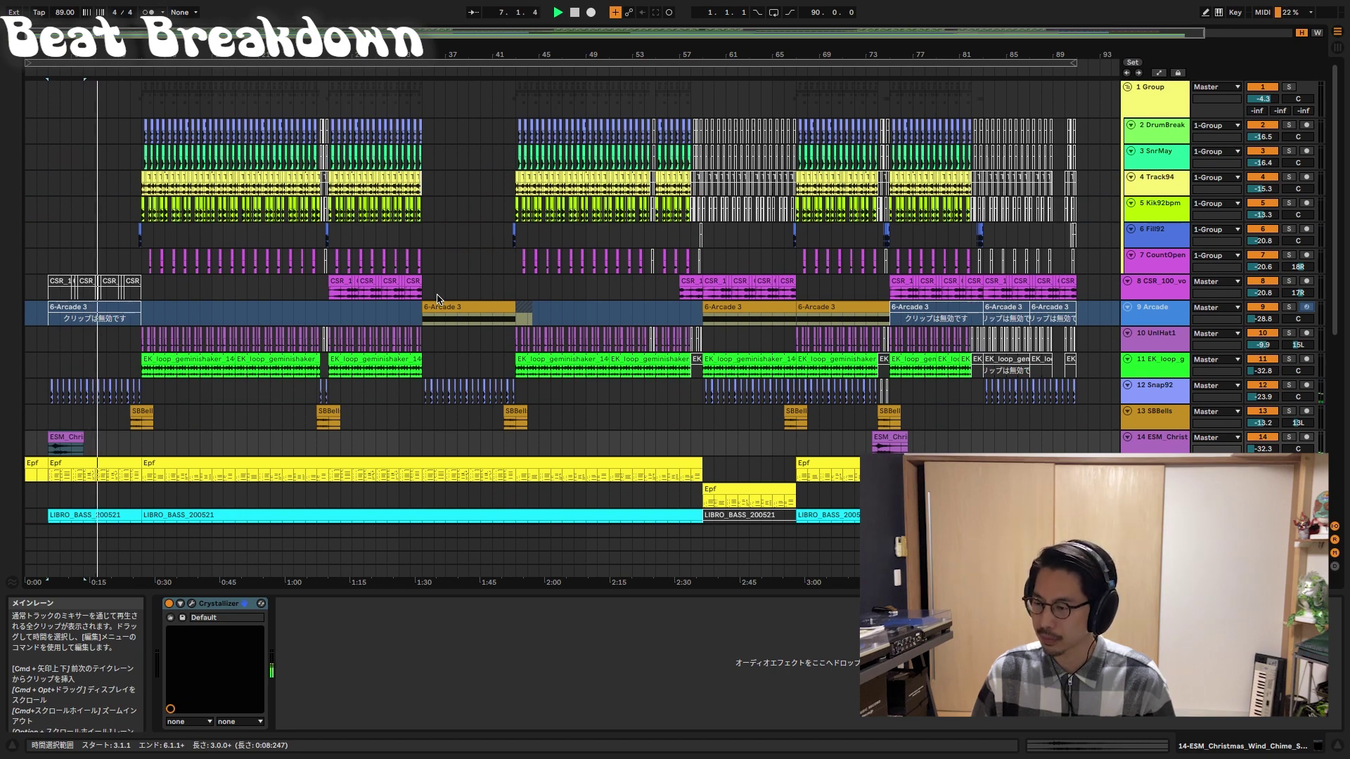
- Unfold the 27 Group of vocal tracks and solo the group
scroll(436, 298, "down", 9)
left_click(1129, 450)
scroll(1160, 352, "down", 12)
scroll(1169, 328, "up", 6)
left_click(1288, 180)
- Highlight the vocal passage from bar 11 on track 39 Vox 1 DBL1, and place the insert marker at 10.4.1
left_click_drag(221, 58, 220, 211)
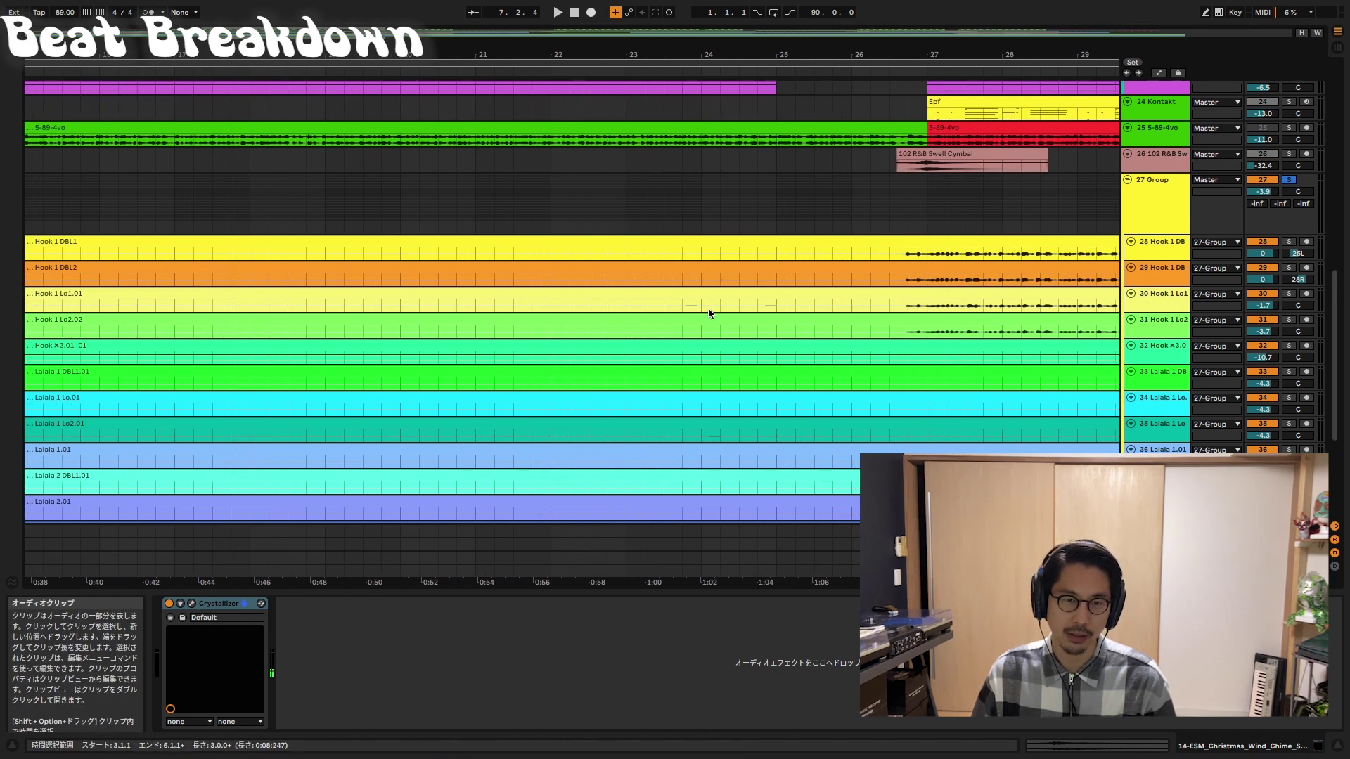
scroll(708, 314, "down", 5)
left_click_drag(206, 53, 519, 17)
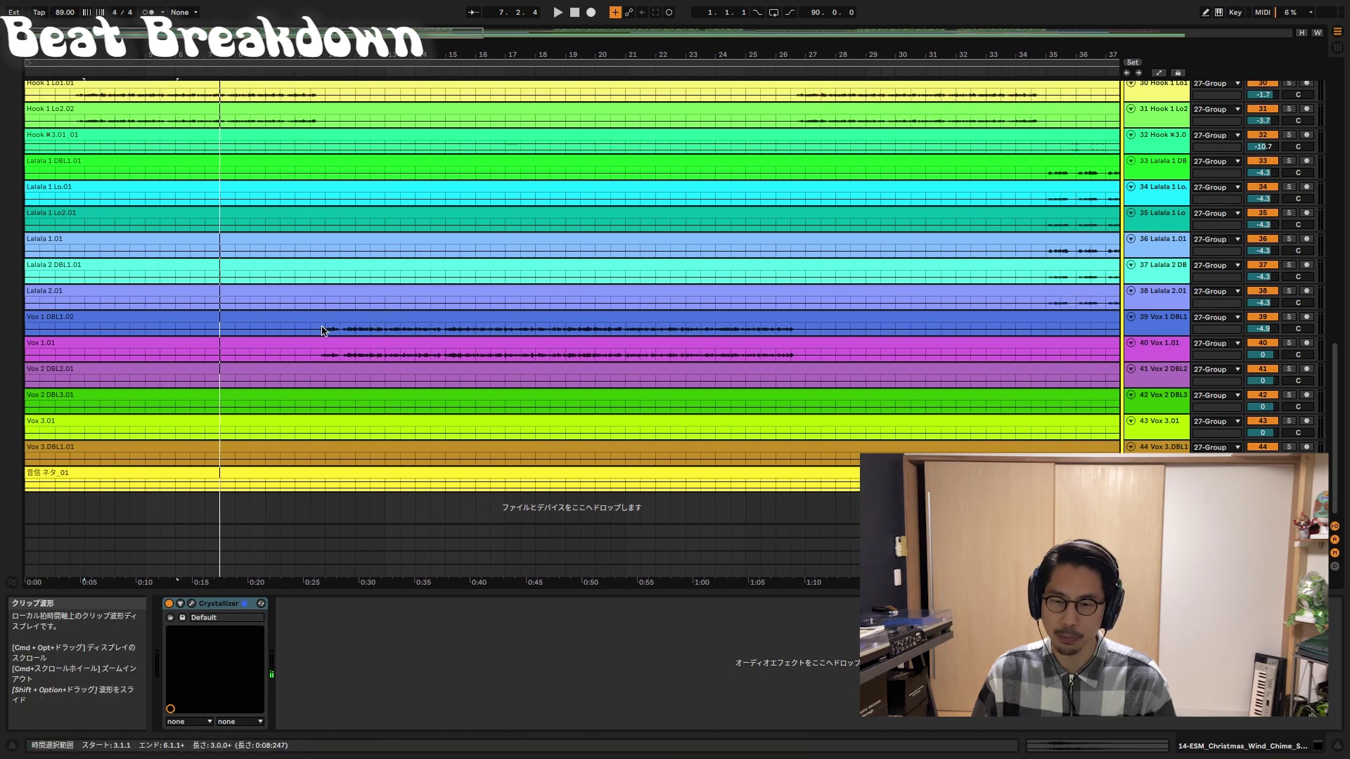
left_click_drag(322, 331, 800, 336)
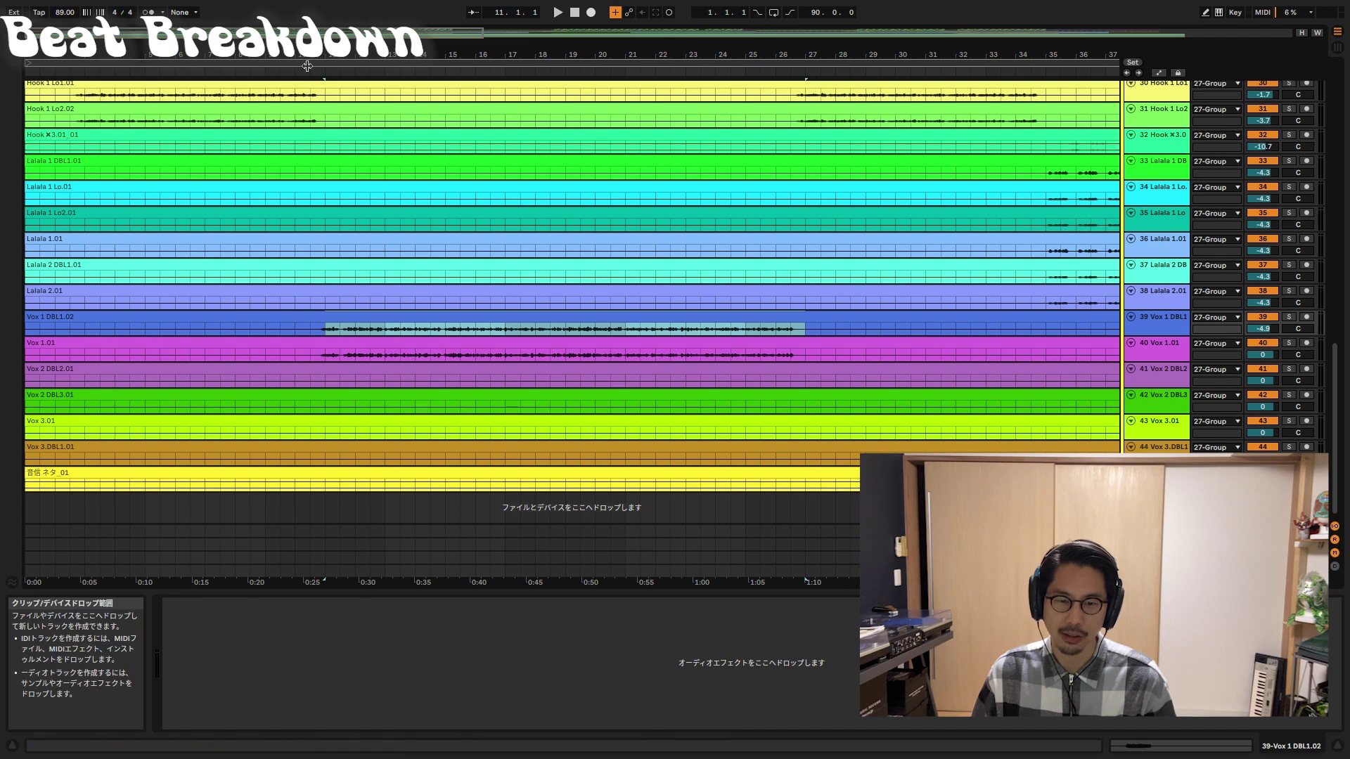
scroll(334, 329, "up", 5)
left_click(334, 329)
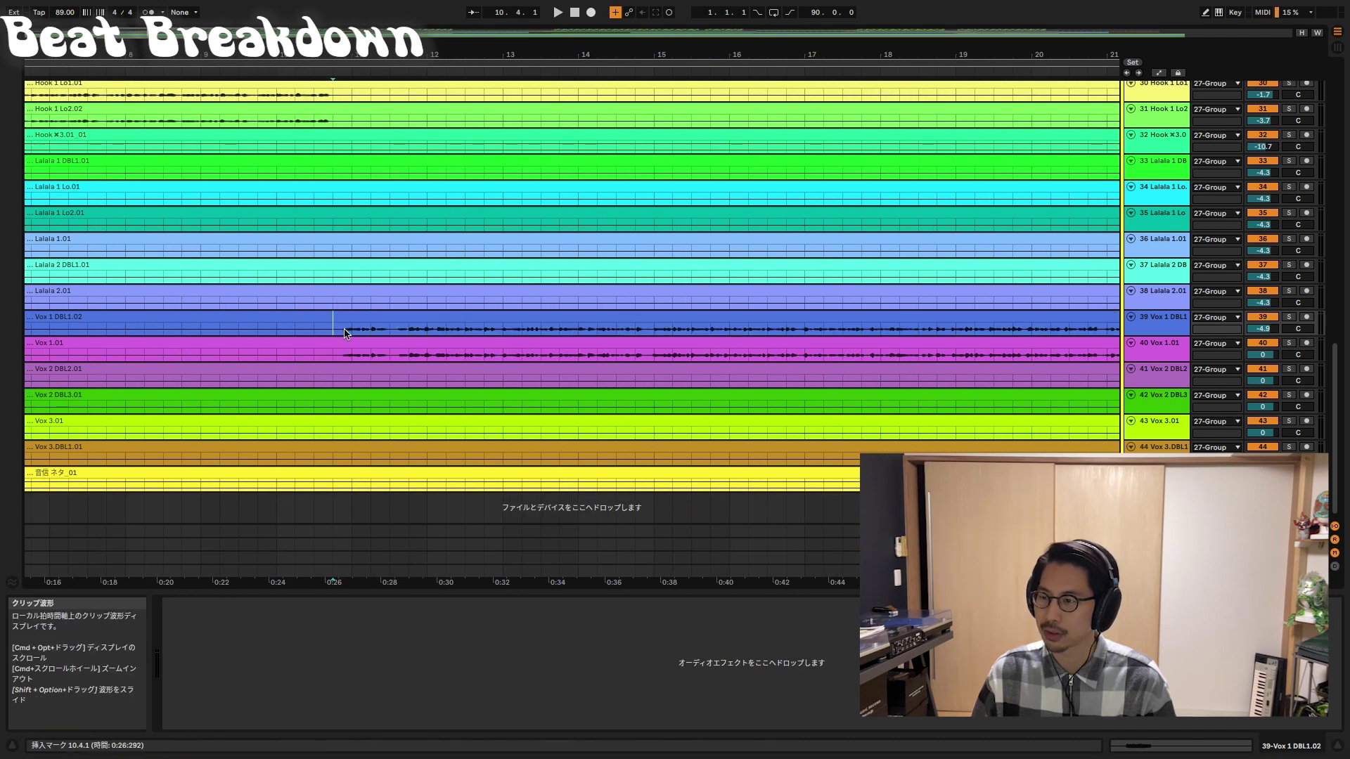
- Play the soloed vocal group from 26.1.1 through the end of the Vox 1 passage into the Hook tracks
left_click_drag(1076, 55, 1076, 14)
left_click(491, 304)
key("space")
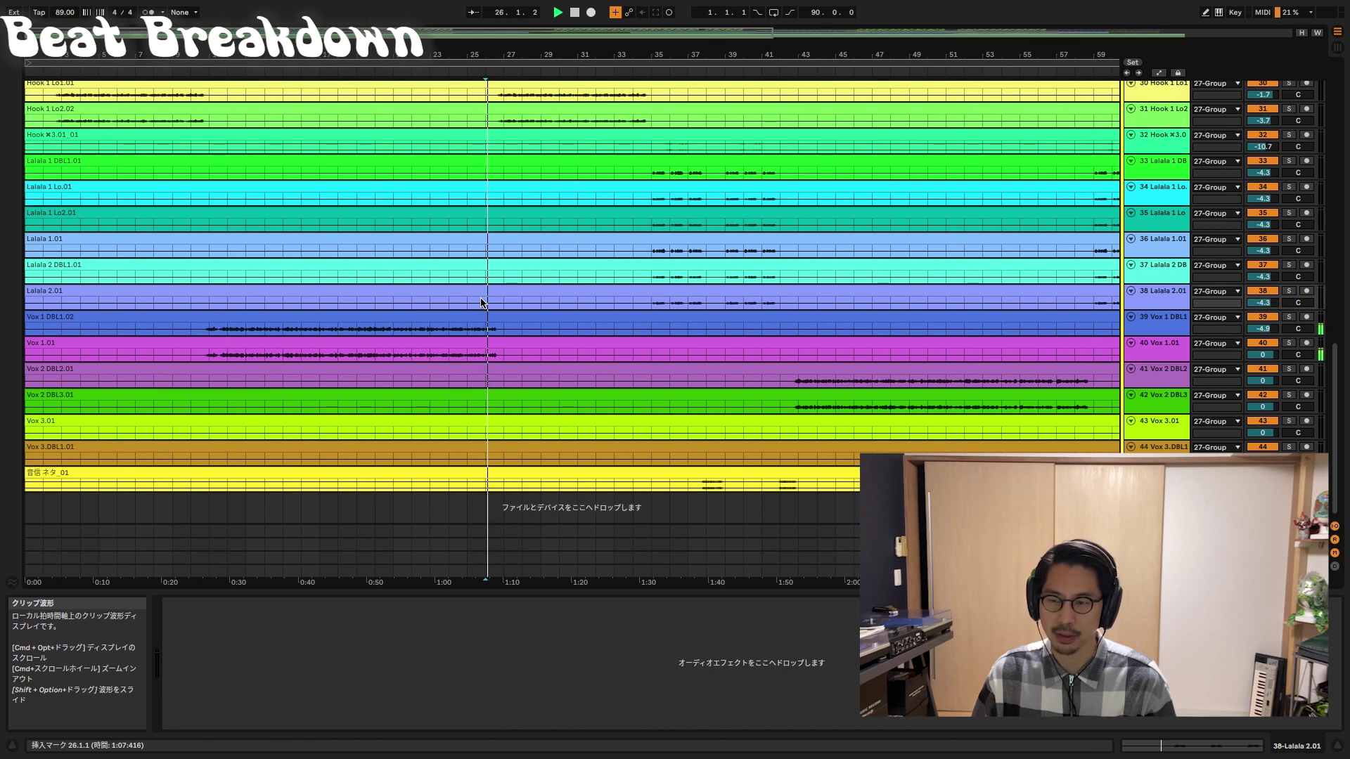
scroll(560, 336, "up", 5)
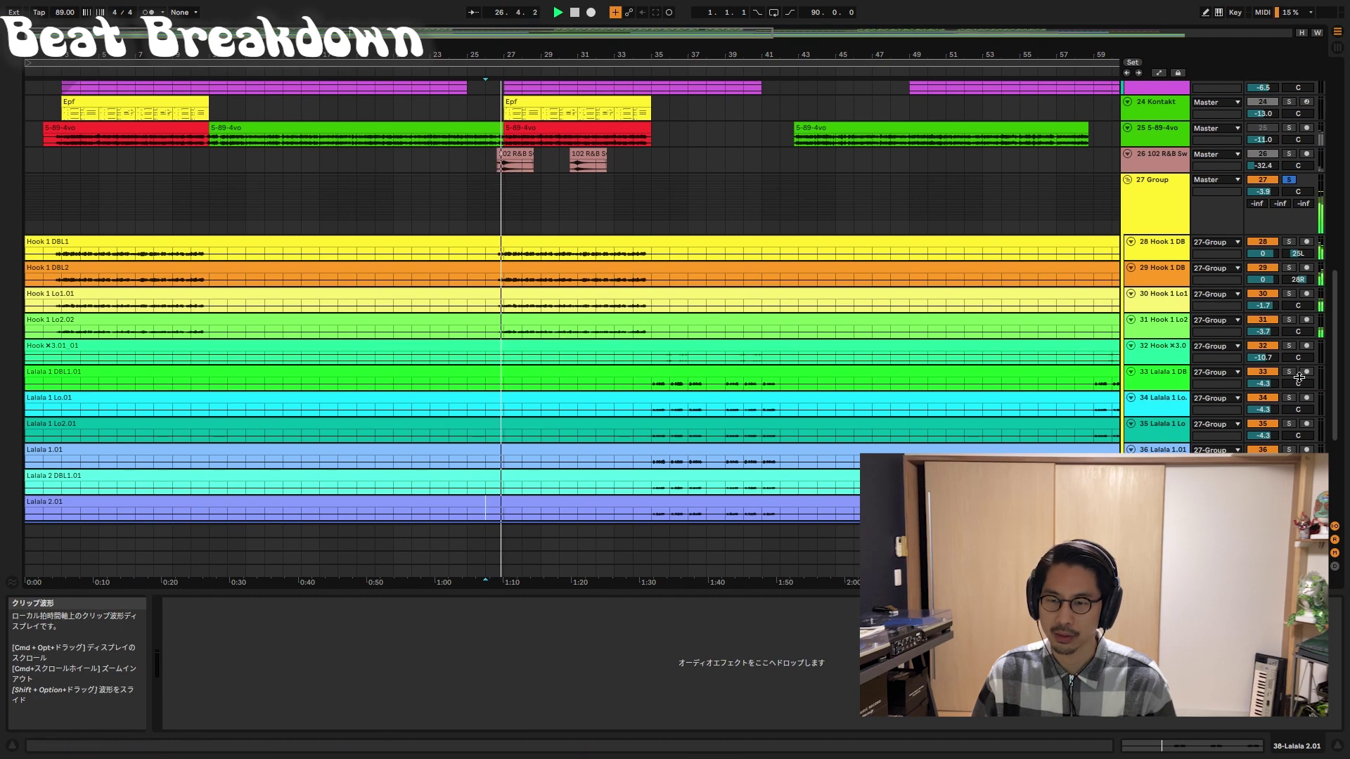
- Play the Lalala vocal tracks from 35.1.1, stop, and inspect their phrases between bars 35 and 42
scroll(915, 351, "down", 4)
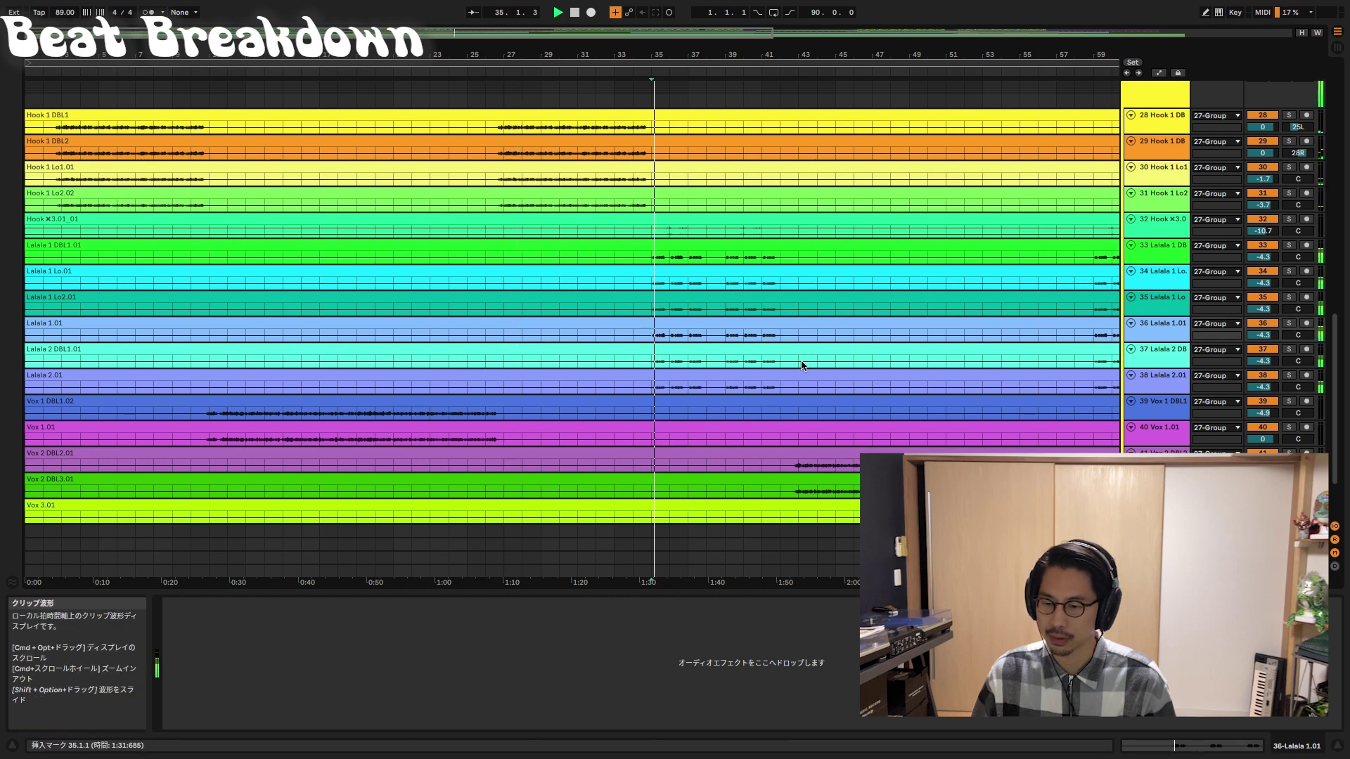
scroll(802, 365, "down", 3)
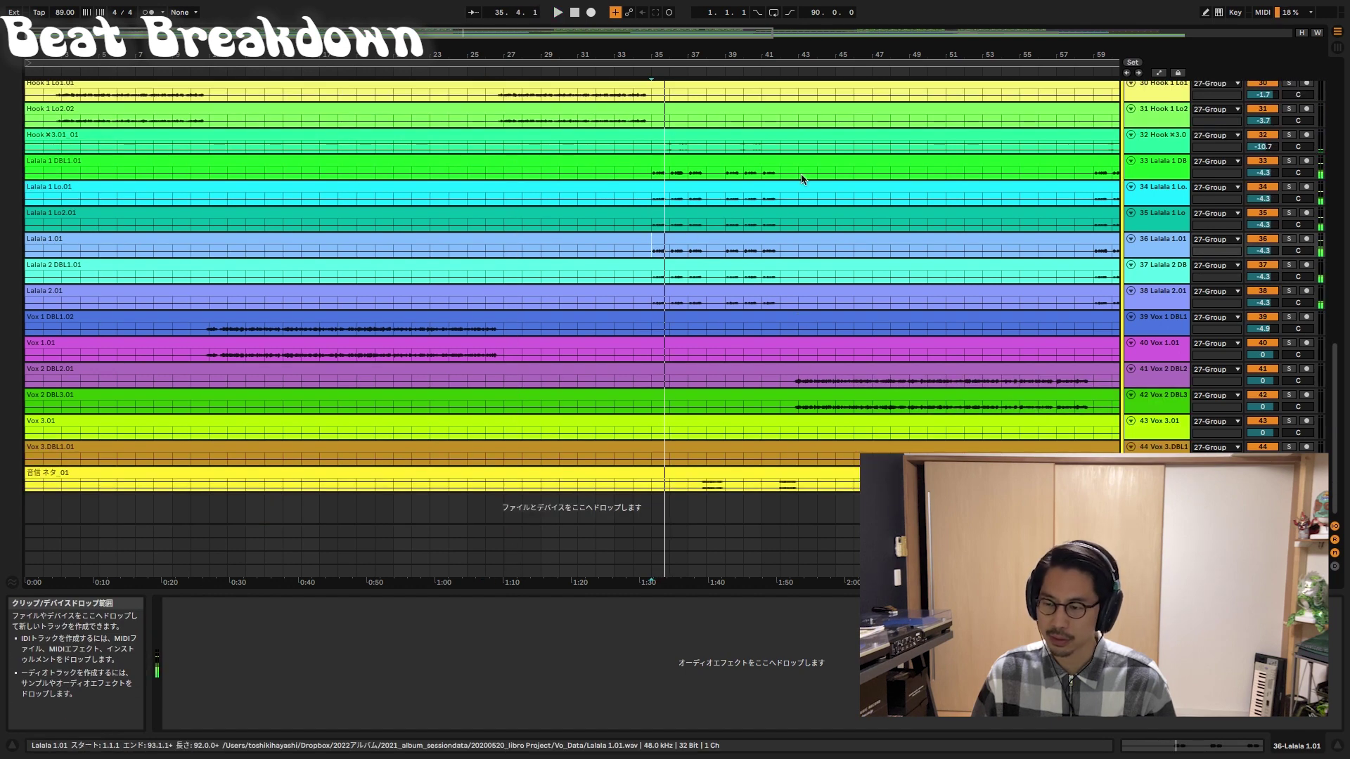
left_click_drag(723, 58, 719, 208)
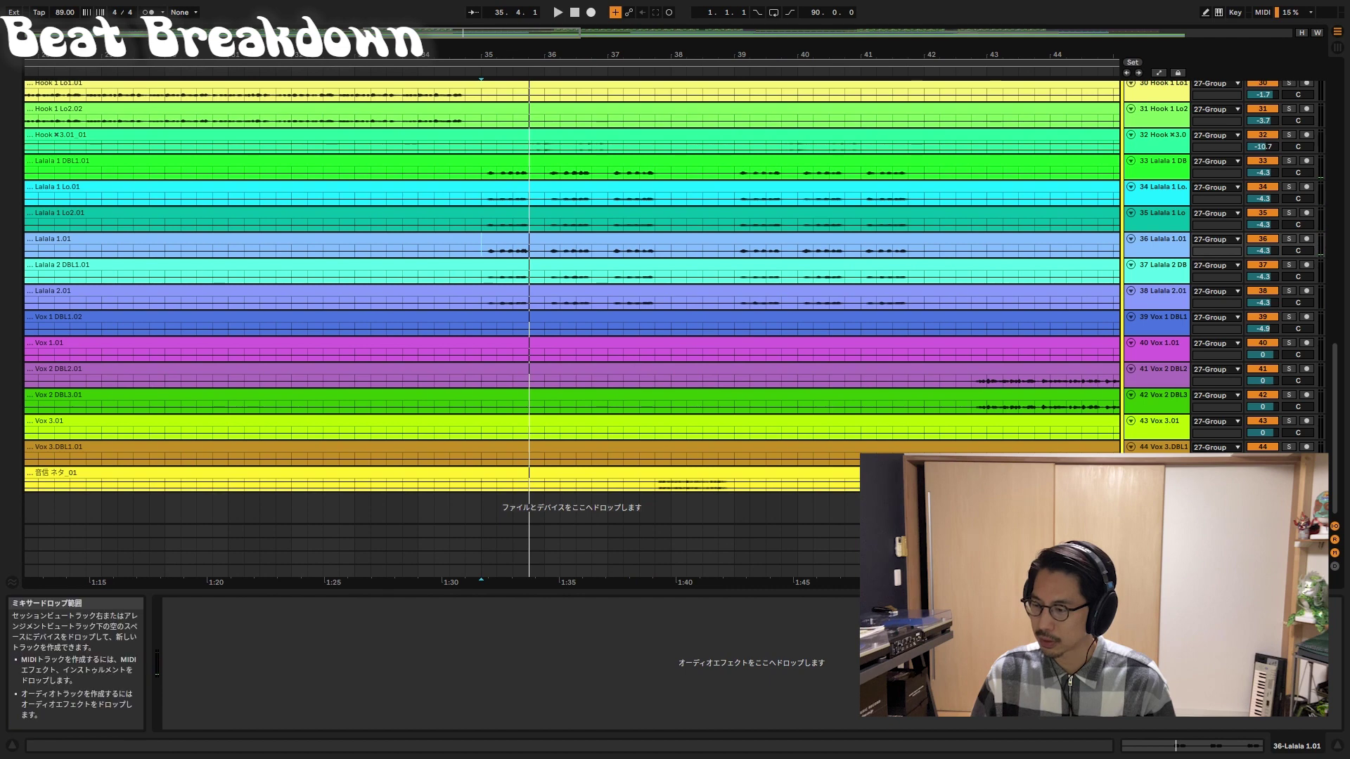
- Enlarge track 45 at the end of the vocal group, solo it, and play it from 41.4.1
left_click_drag(1169, 490, 1168, 549)
scroll(1169, 447, "down", 2)
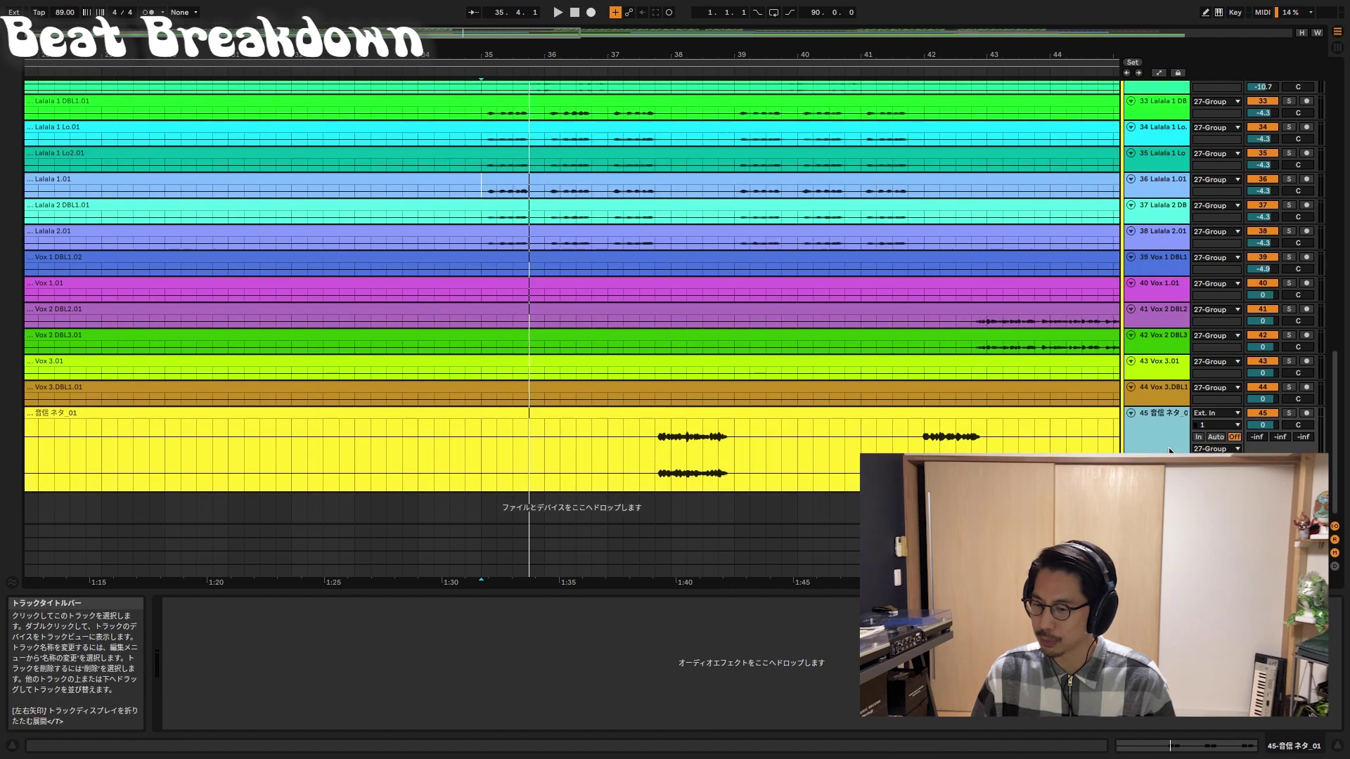
left_click(1291, 413)
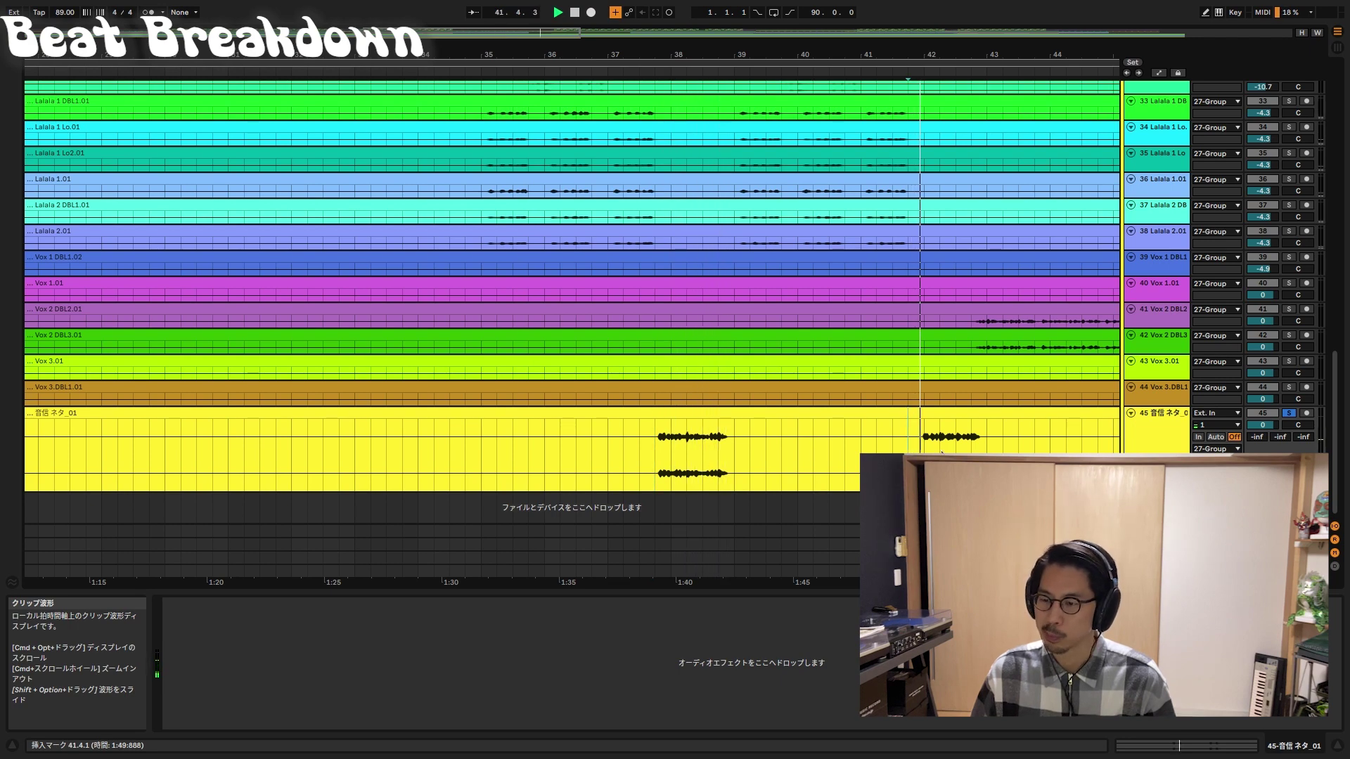
left_click_drag(977, 51, 828, 52)
key("space")
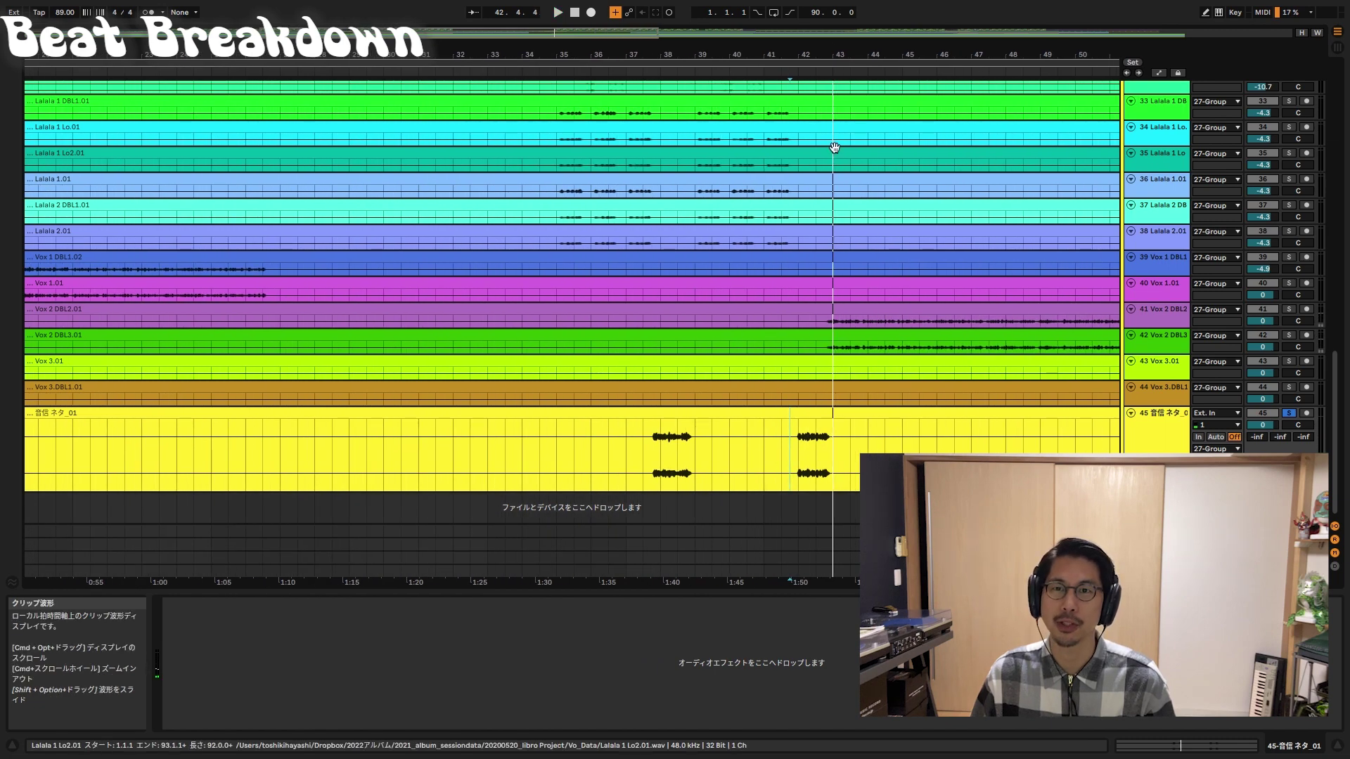
- Highlight track 45's first audible passage from 37.3.1 to 39.3.1, and review the remaining vocal arrangement
left_click_drag(694, 46, 694, 218)
left_click_drag(564, 459, 744, 460)
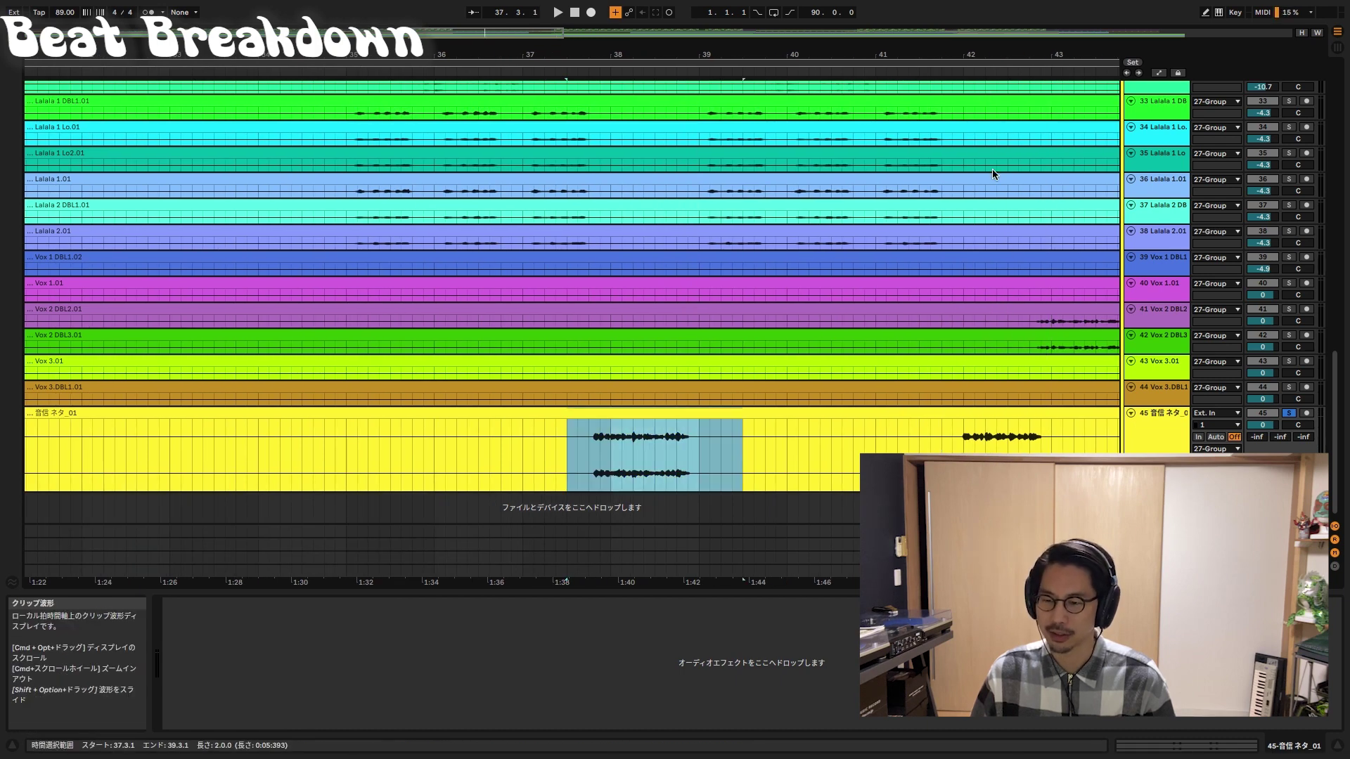
left_click_drag(978, 52, 457, 39)
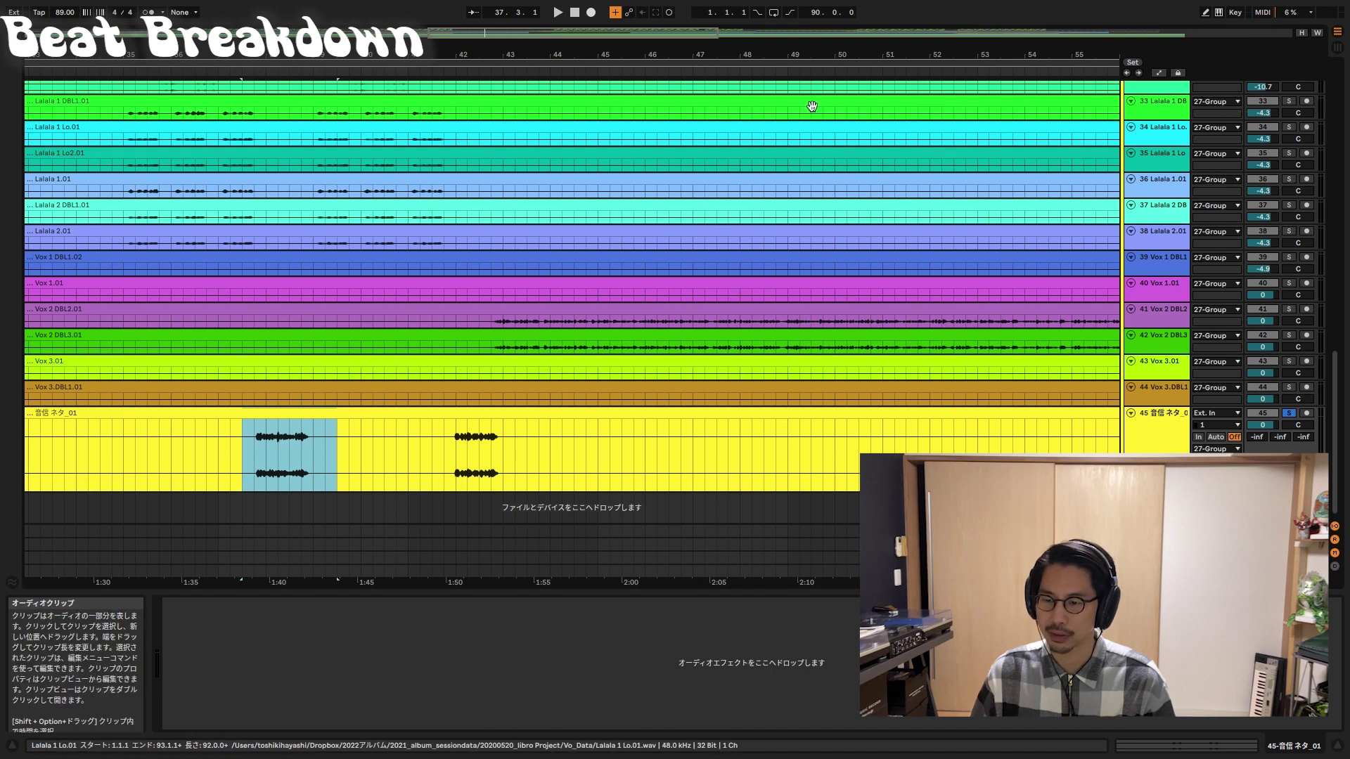
left_click_drag(838, 54, 560, 14)
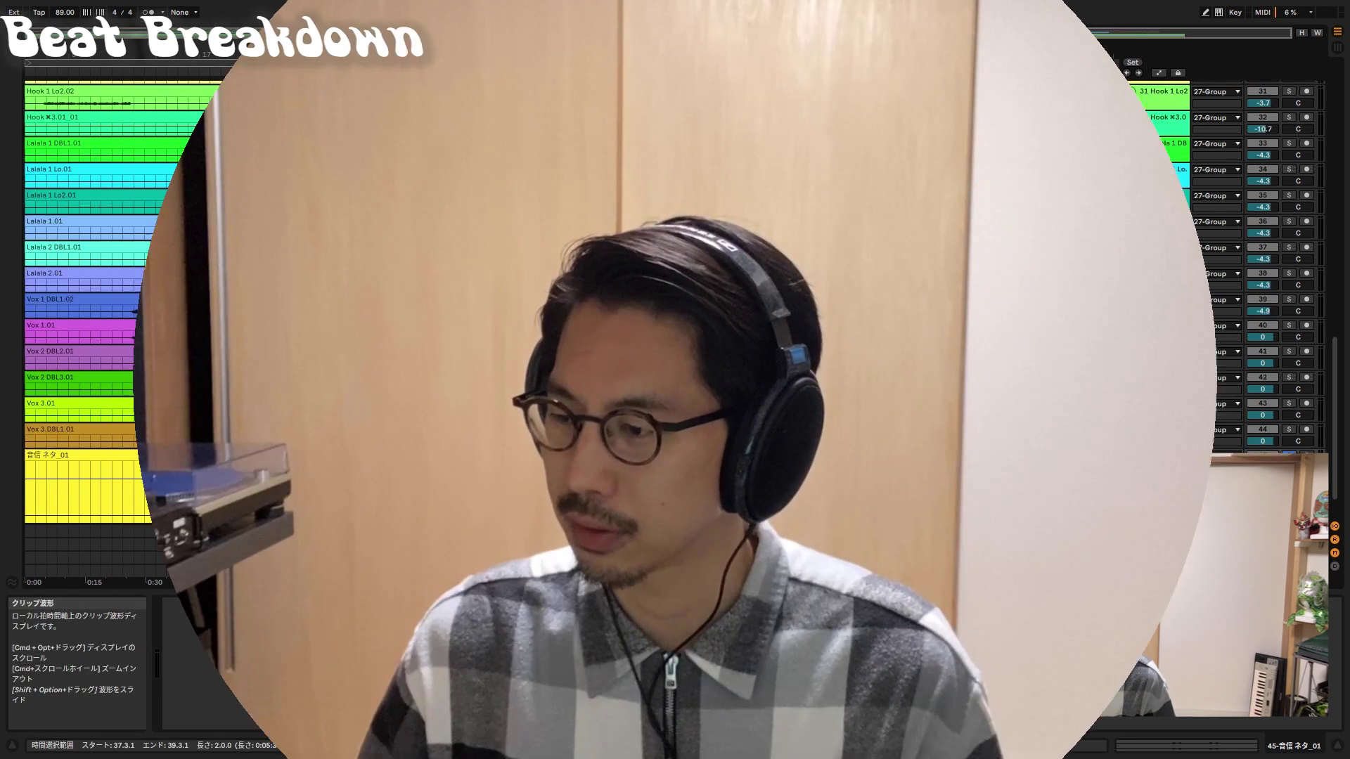